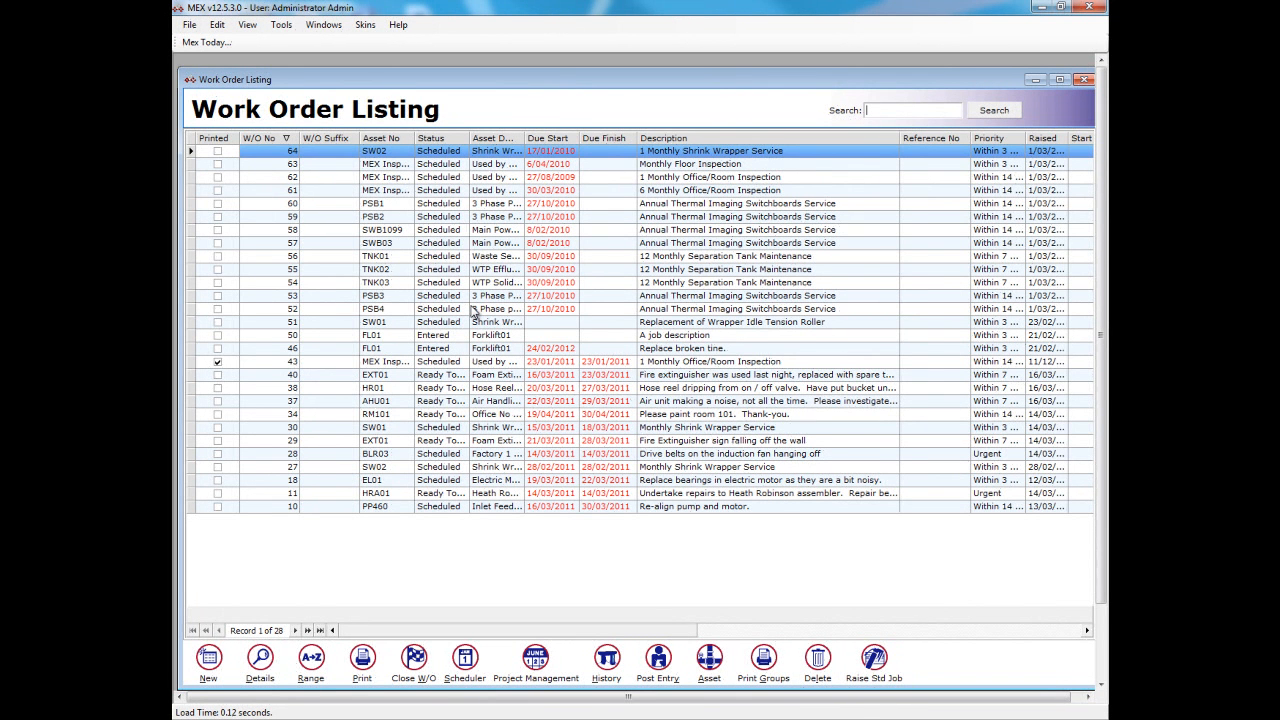
- Create a new work order and assign the forklift asset FL01, found by searching assets for "fork"
{"action": "left_click", "coordinate": [208, 657]}
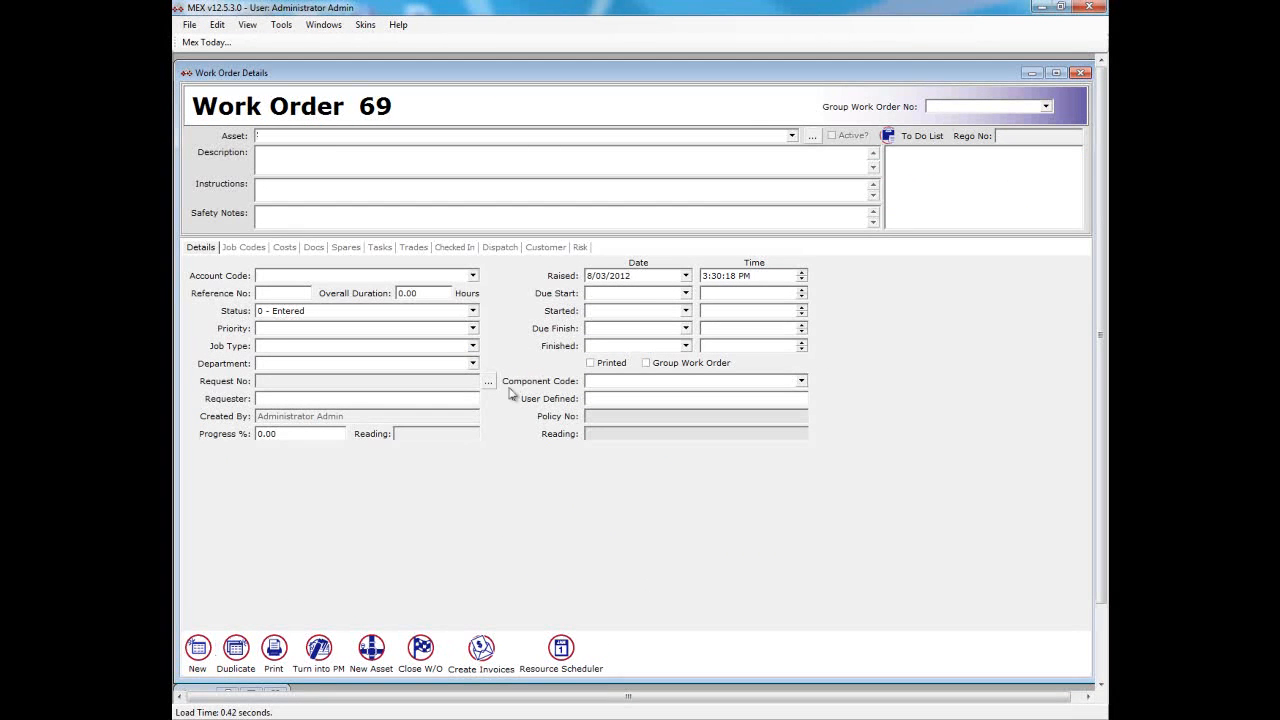
{"action": "left_click", "coordinate": [811, 136]}
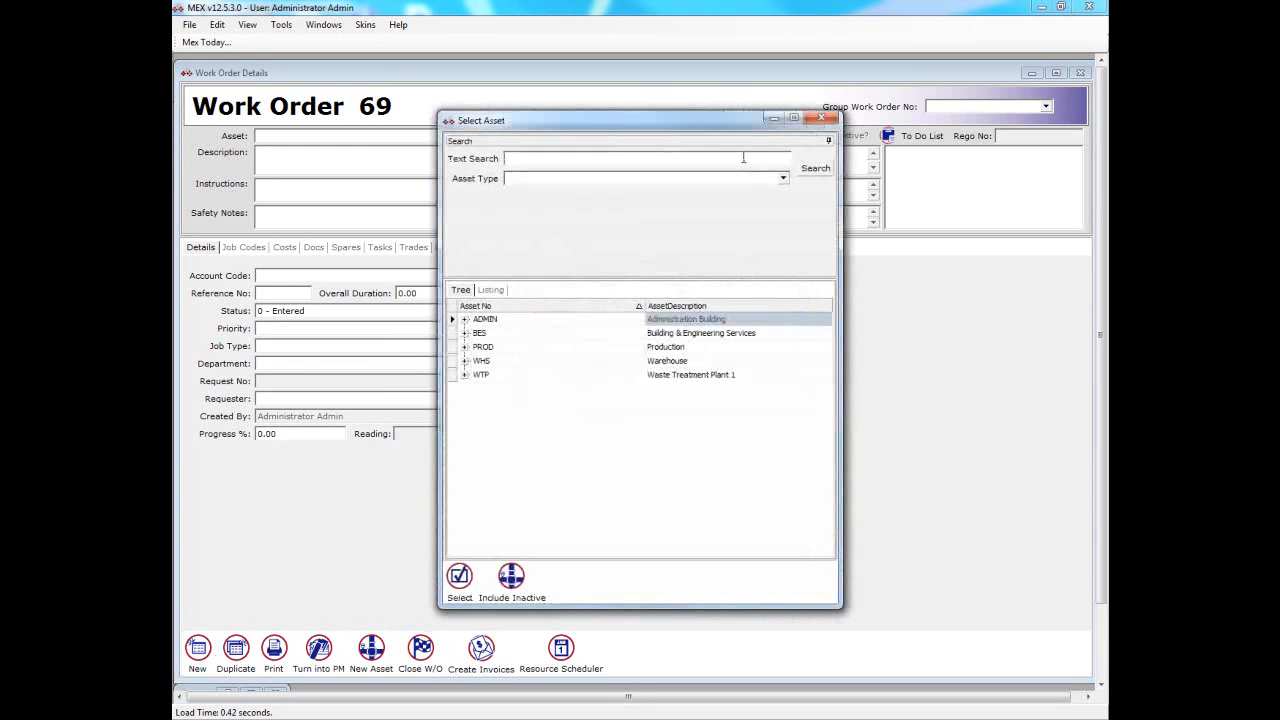
{"action": "type", "text": "tork"}
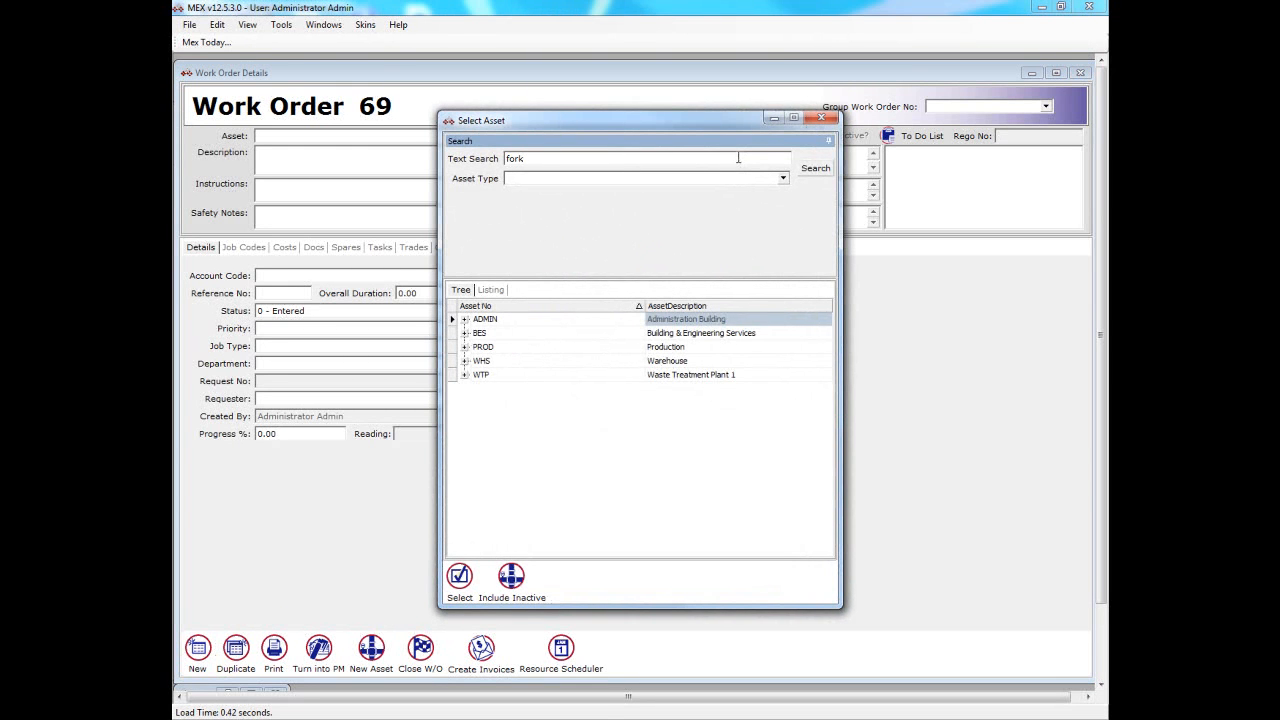
{"action": "left_click", "coordinate": [812, 170]}
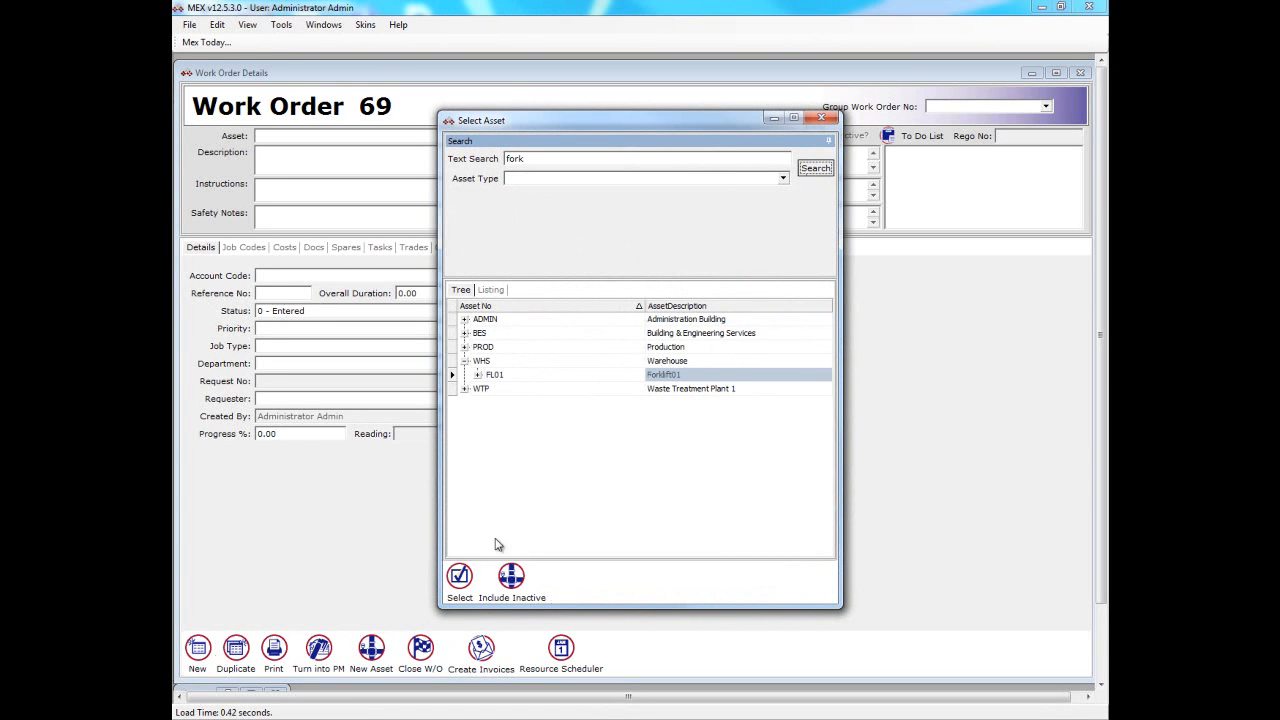
{"action": "left_click", "coordinate": [459, 578]}
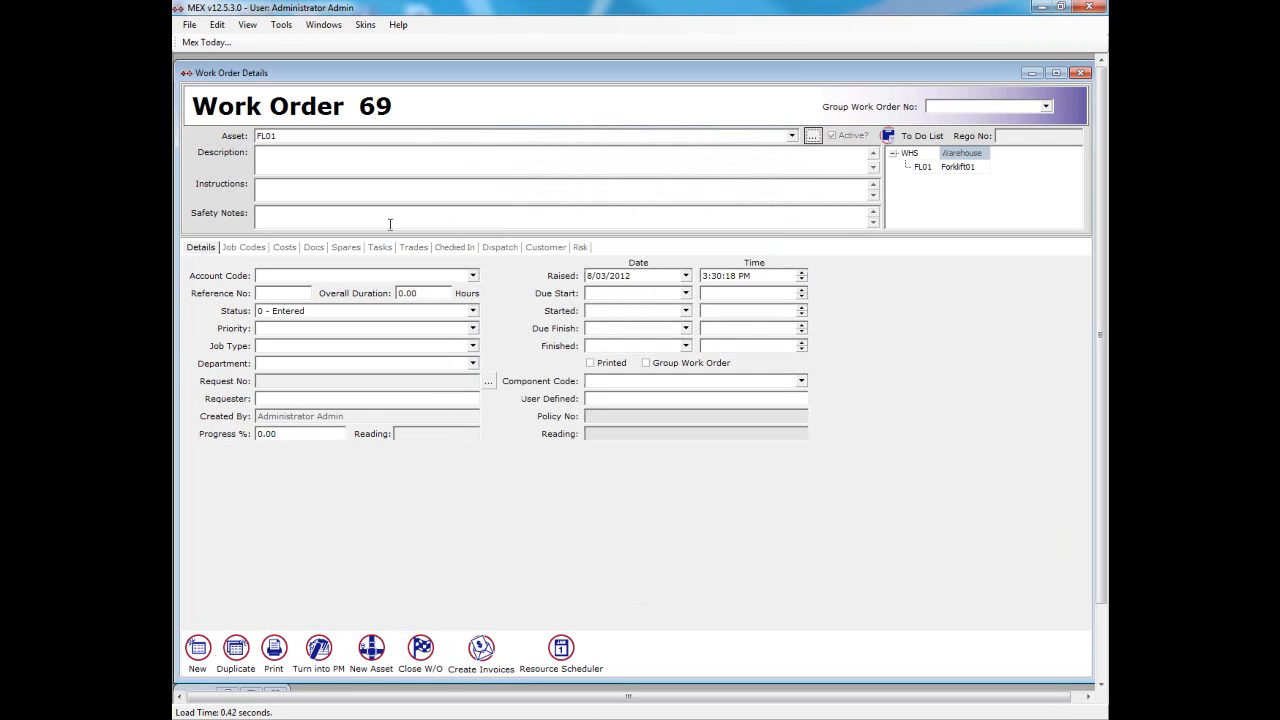
- Enter "Replace the front tyres on the forklift" as the work order description
{"action": "left_click", "coordinate": [367, 158]}
{"action": "type", "text": "Replace the fron t tyres on the forklift"}
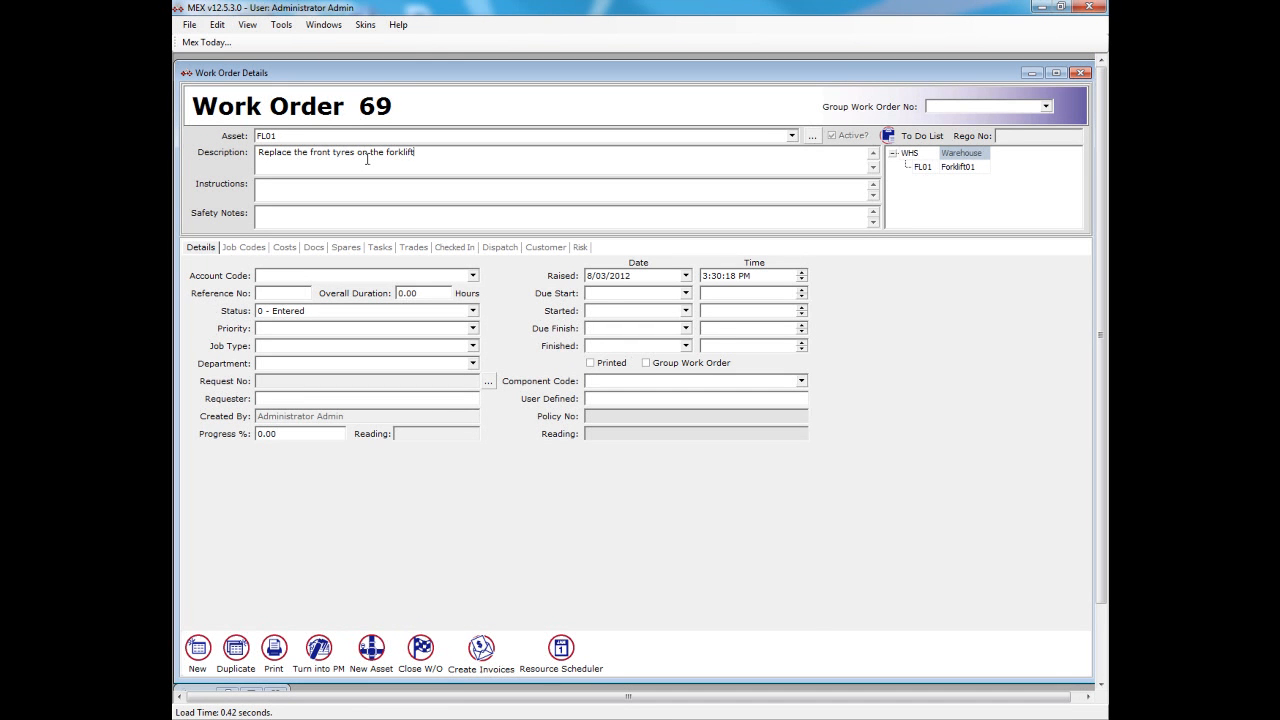
- Set the work order's priority to 3 - Within 7 Days and its job type to Correct - Corrective Maintenance
{"action": "left_click", "coordinate": [473, 328]}
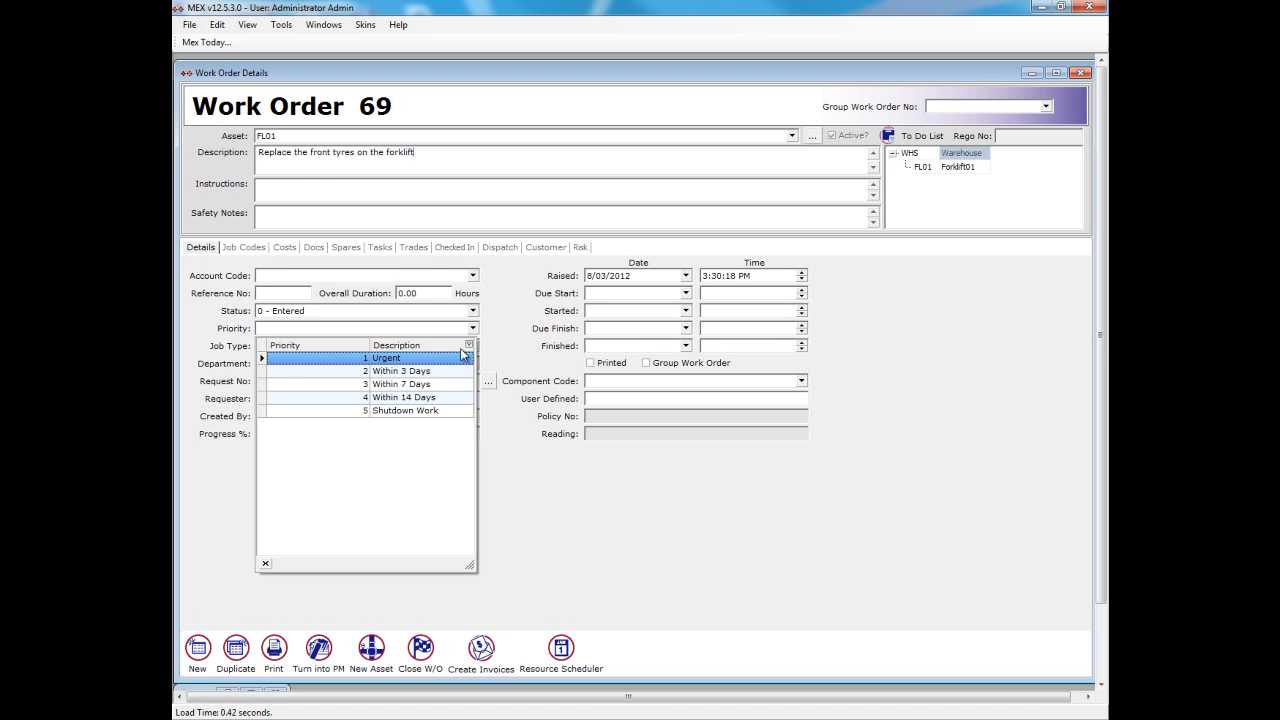
{"action": "left_click", "coordinate": [447, 384]}
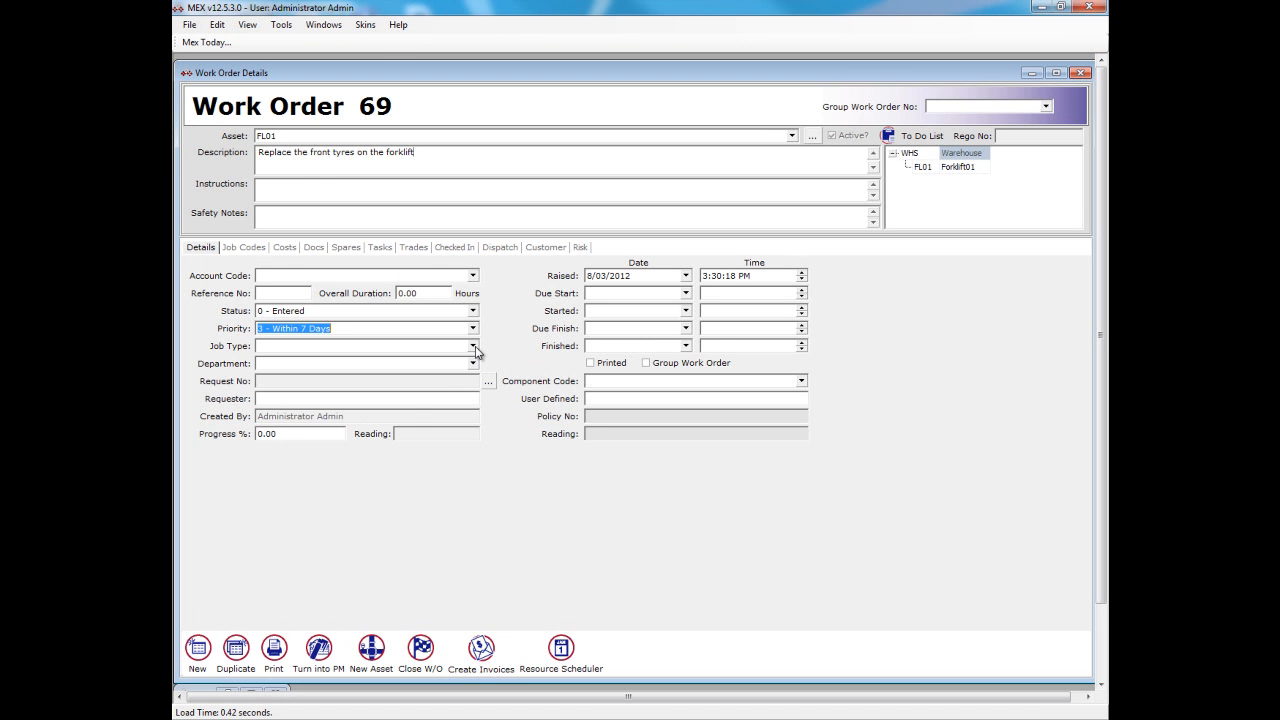
{"action": "left_click", "coordinate": [474, 346]}
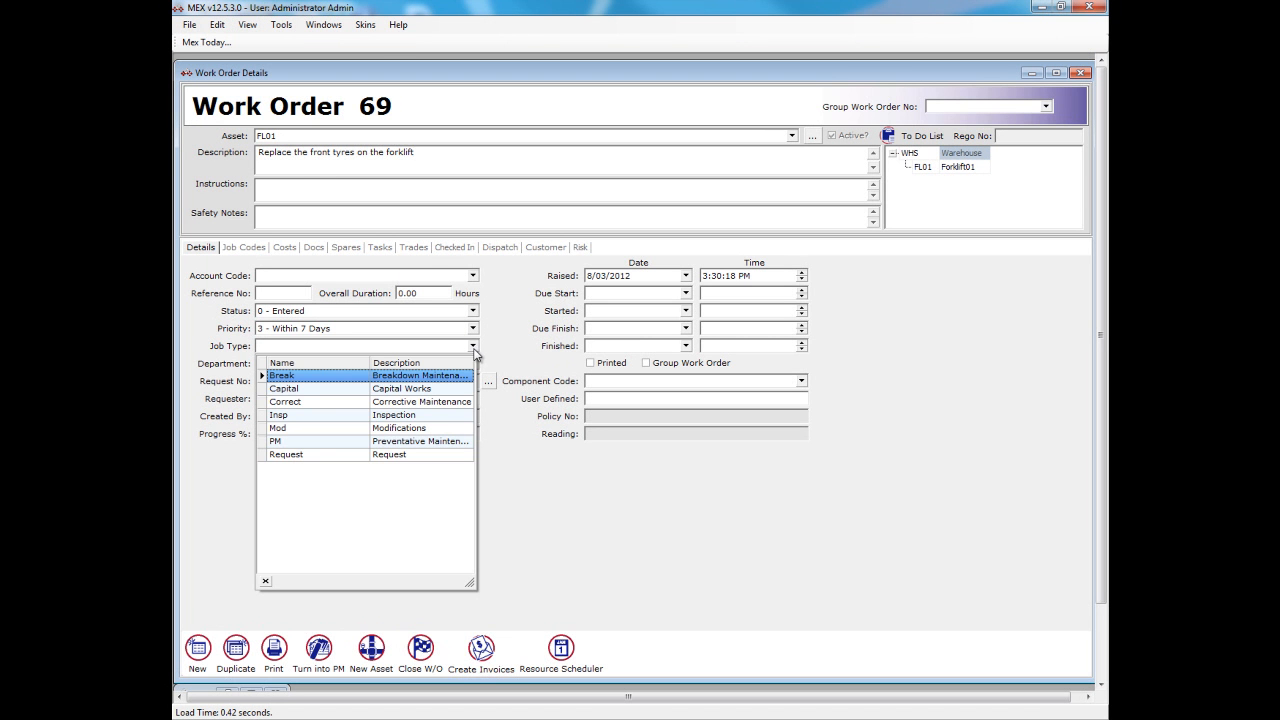
{"action": "left_click", "coordinate": [450, 400]}
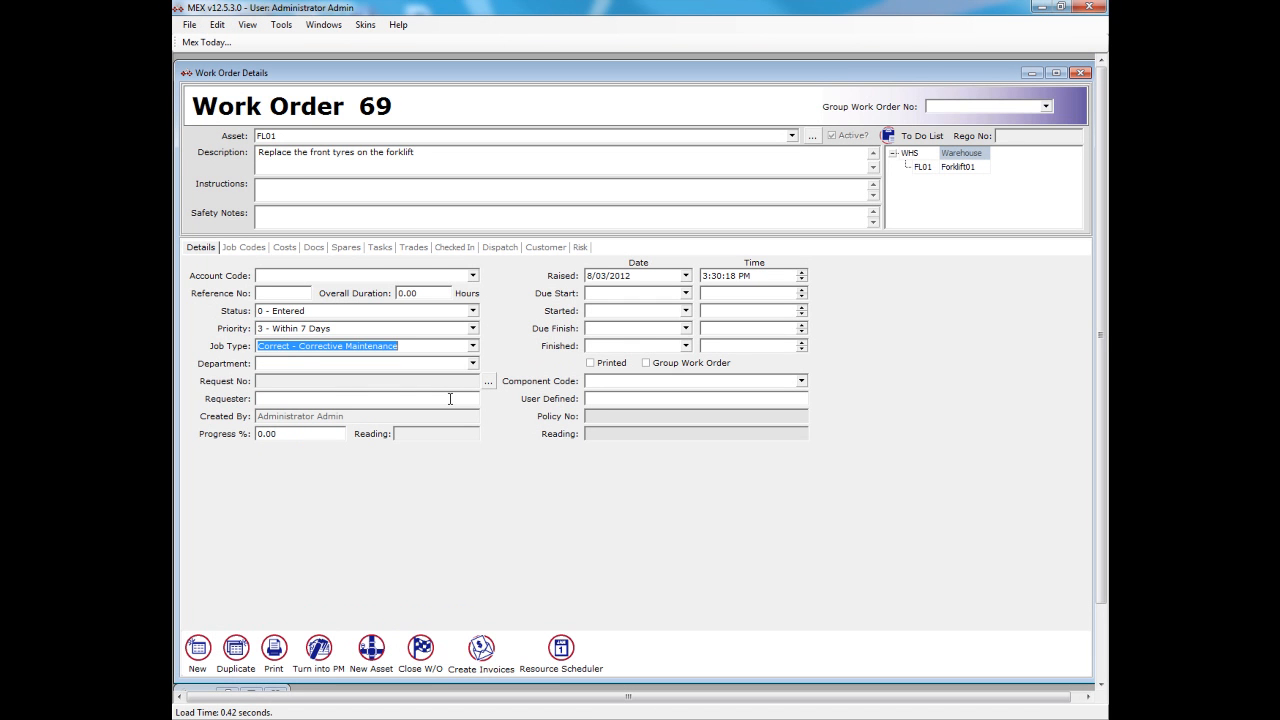
- Set the work order's Due Start date to 16/03/2012
{"action": "left_click", "coordinate": [686, 293]}
{"action": "left_click", "coordinate": [703, 392]}
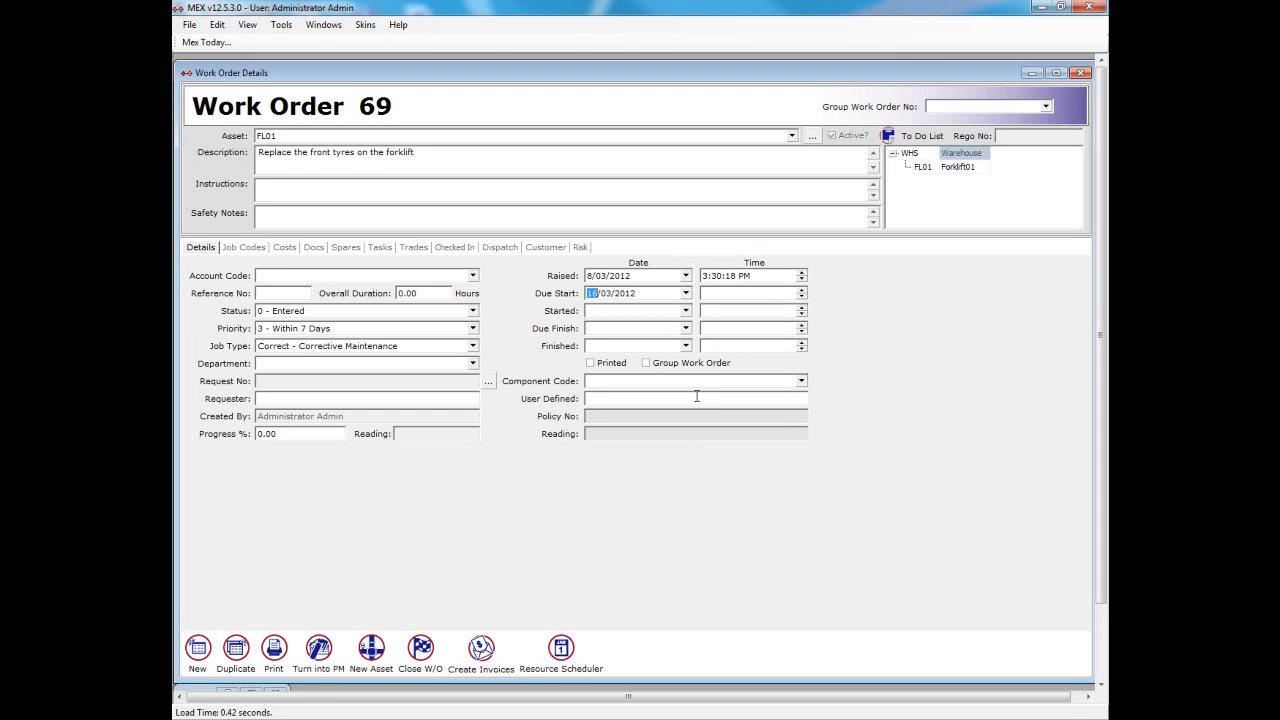
{"action": "left_click", "coordinate": [697, 397]}
- Add a Fitter trade line to the work order with an estimated duration of 2 hours and assign the tradesperson's name
{"action": "left_click", "coordinate": [417, 250]}
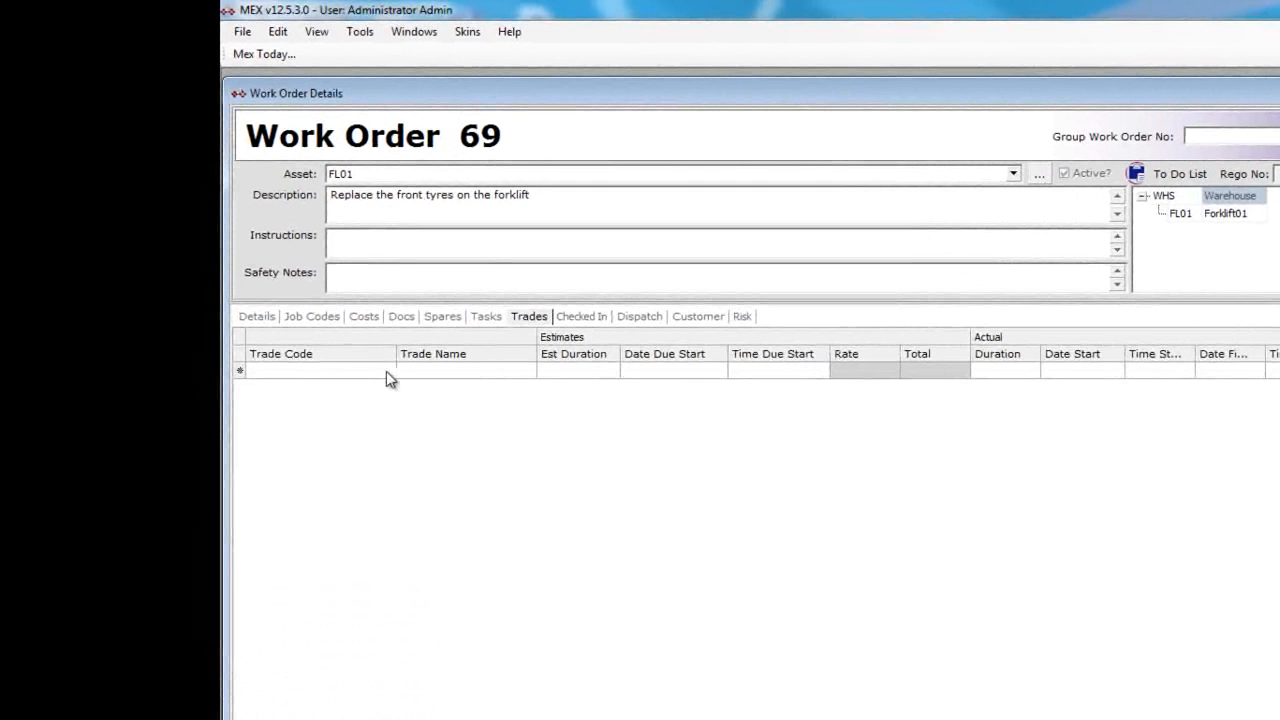
{"action": "left_click", "coordinate": [387, 376]}
{"action": "left_click", "coordinate": [388, 371]}
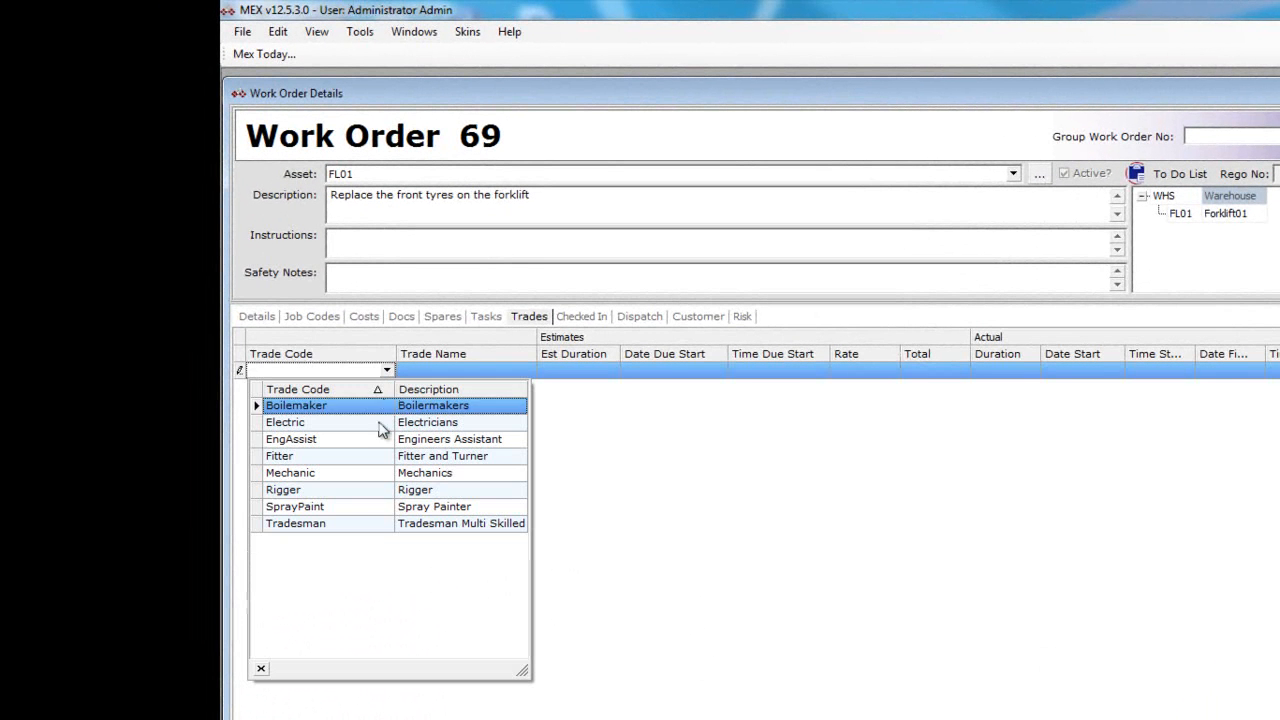
{"action": "left_click", "coordinate": [382, 455]}
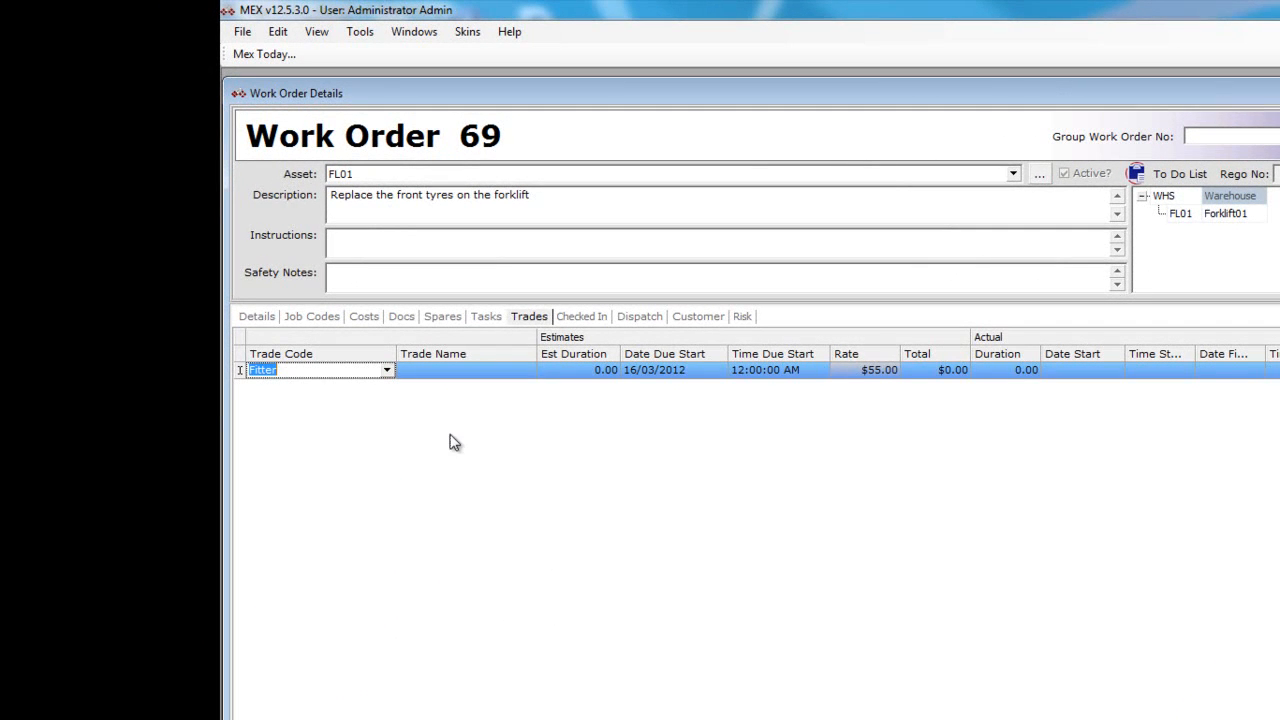
{"action": "left_click", "coordinate": [588, 371]}
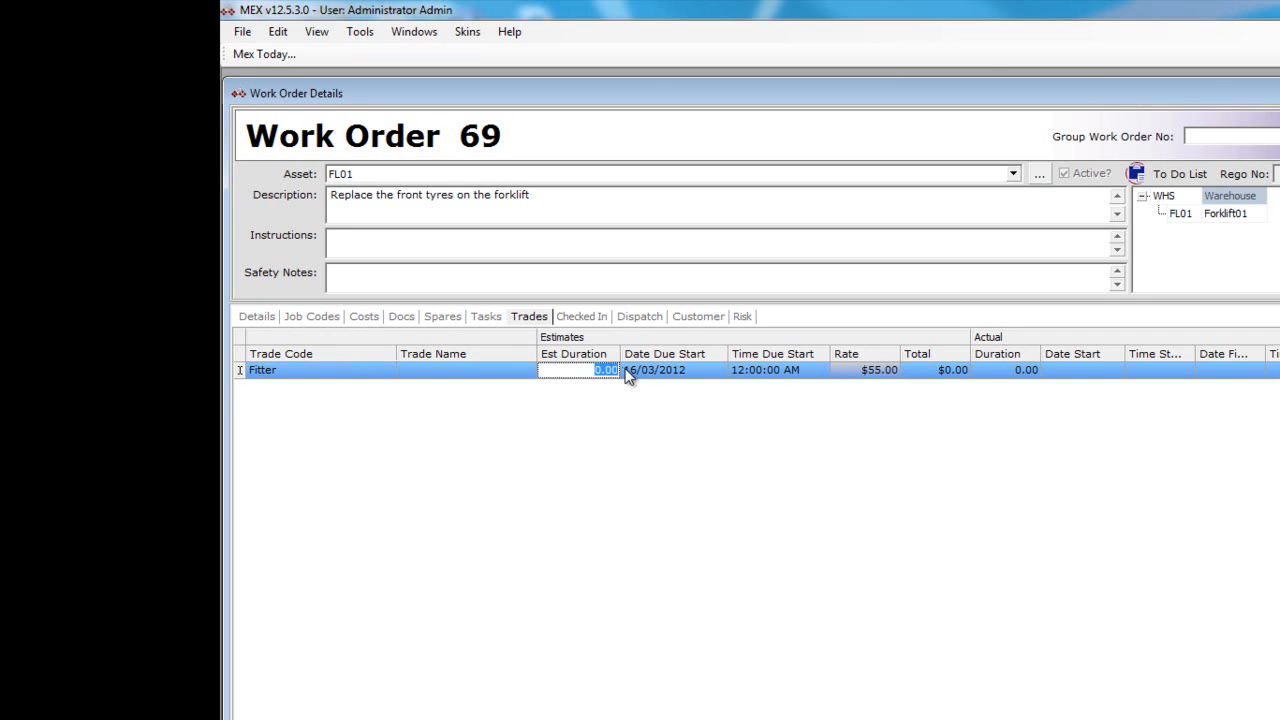
{"action": "type", "text": "2"}
{"action": "left_click", "coordinate": [521, 371]}
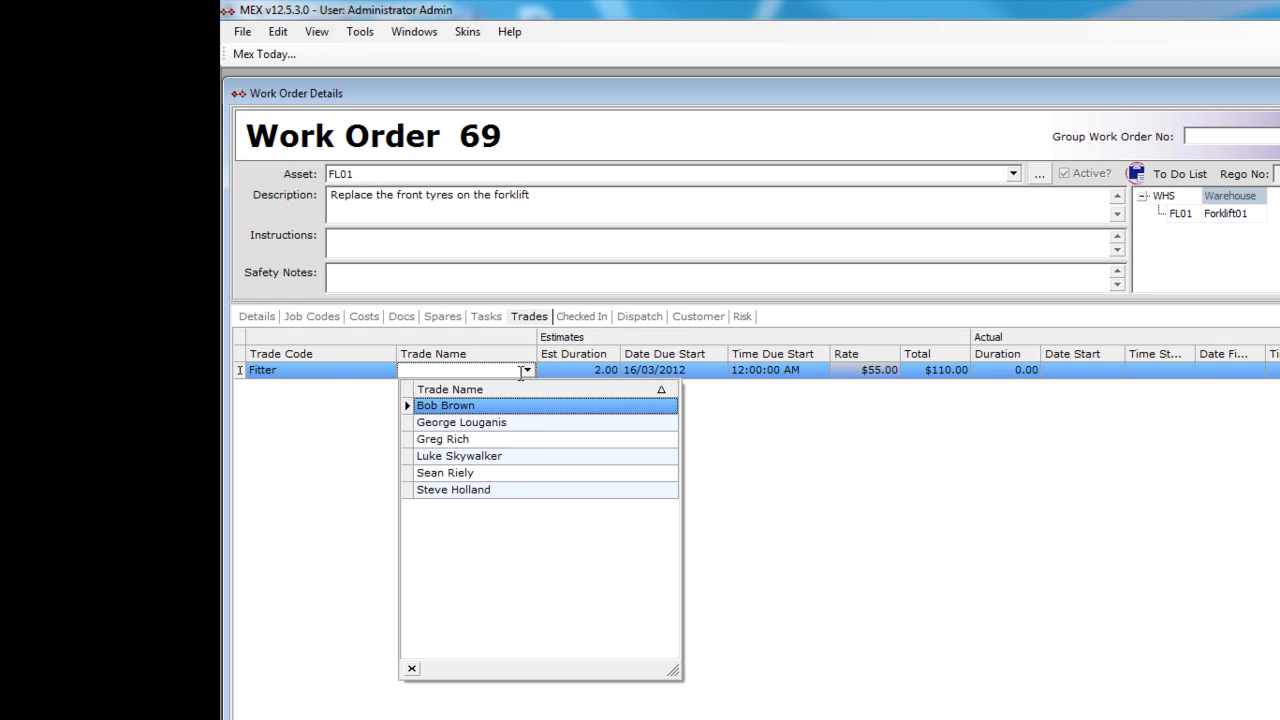
{"action": "left_click", "coordinate": [518, 439]}
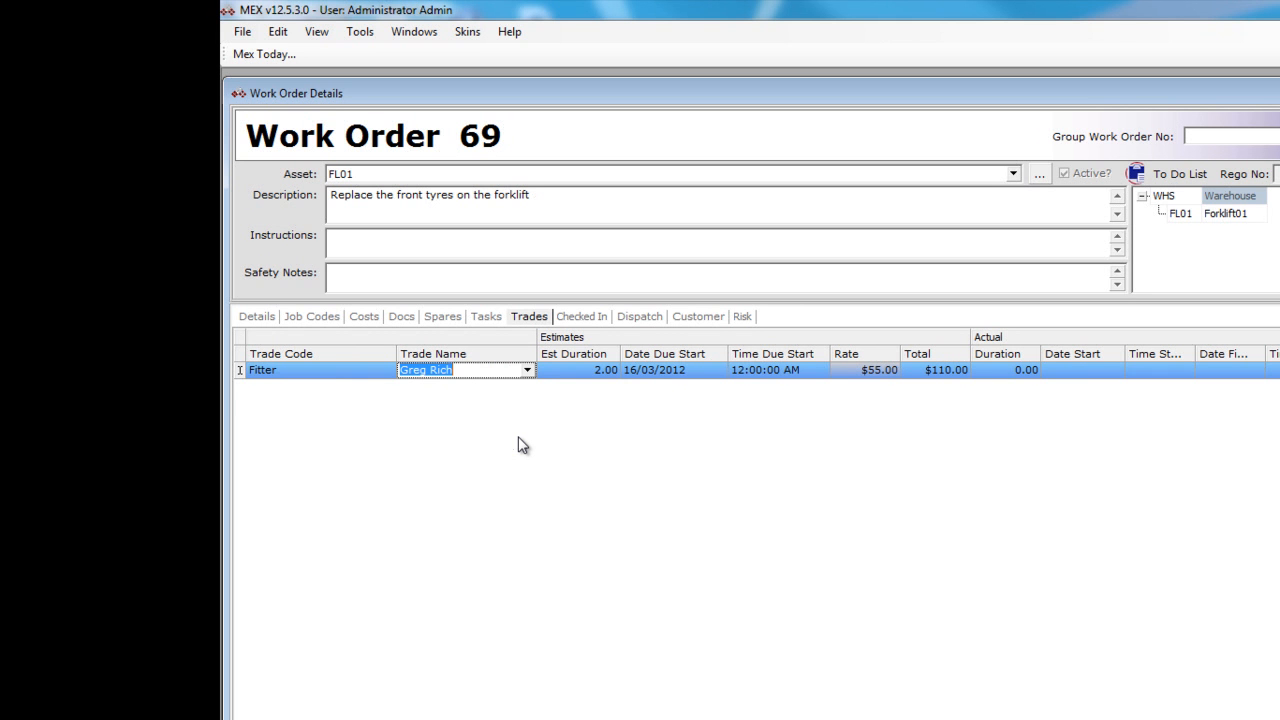
- Add a second trade line for EngAssist with an estimated duration of .5 hours
{"action": "key", "text": "Down"}
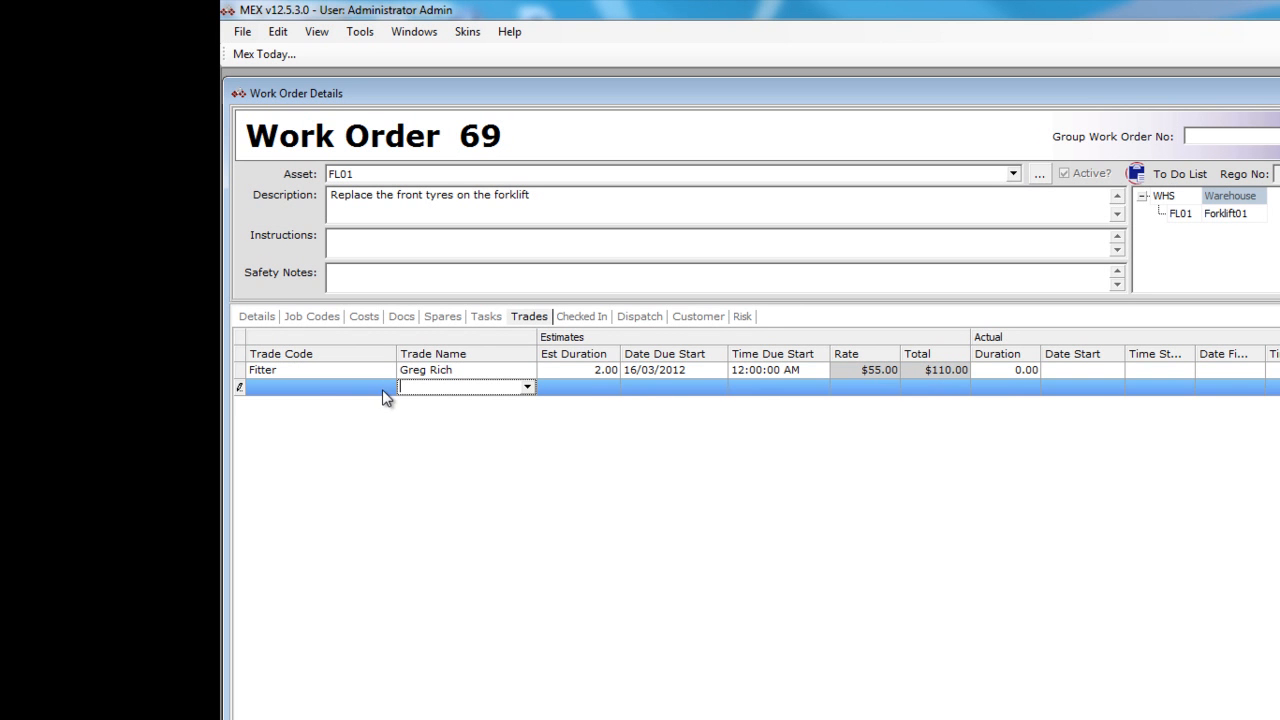
{"action": "left_click", "coordinate": [383, 393]}
{"action": "left_click", "coordinate": [386, 459]}
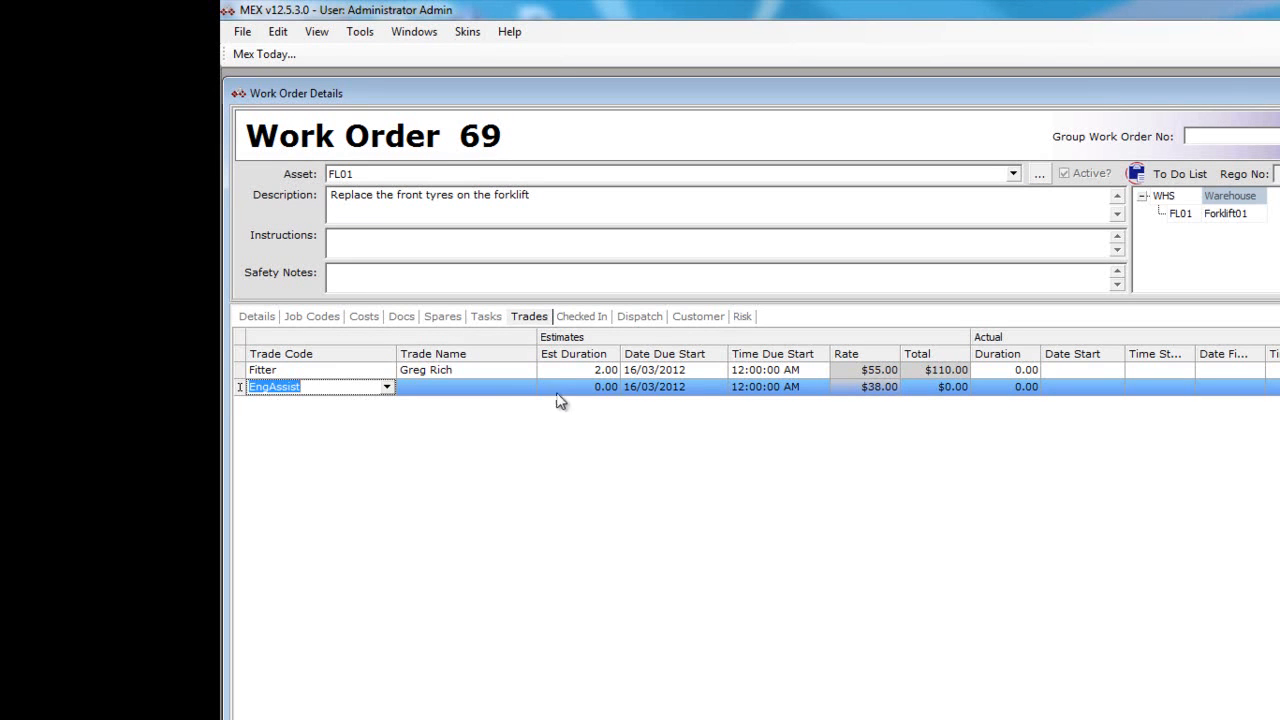
{"action": "left_click", "coordinate": [588, 392]}
{"action": "key", "text": "BackSpace"}
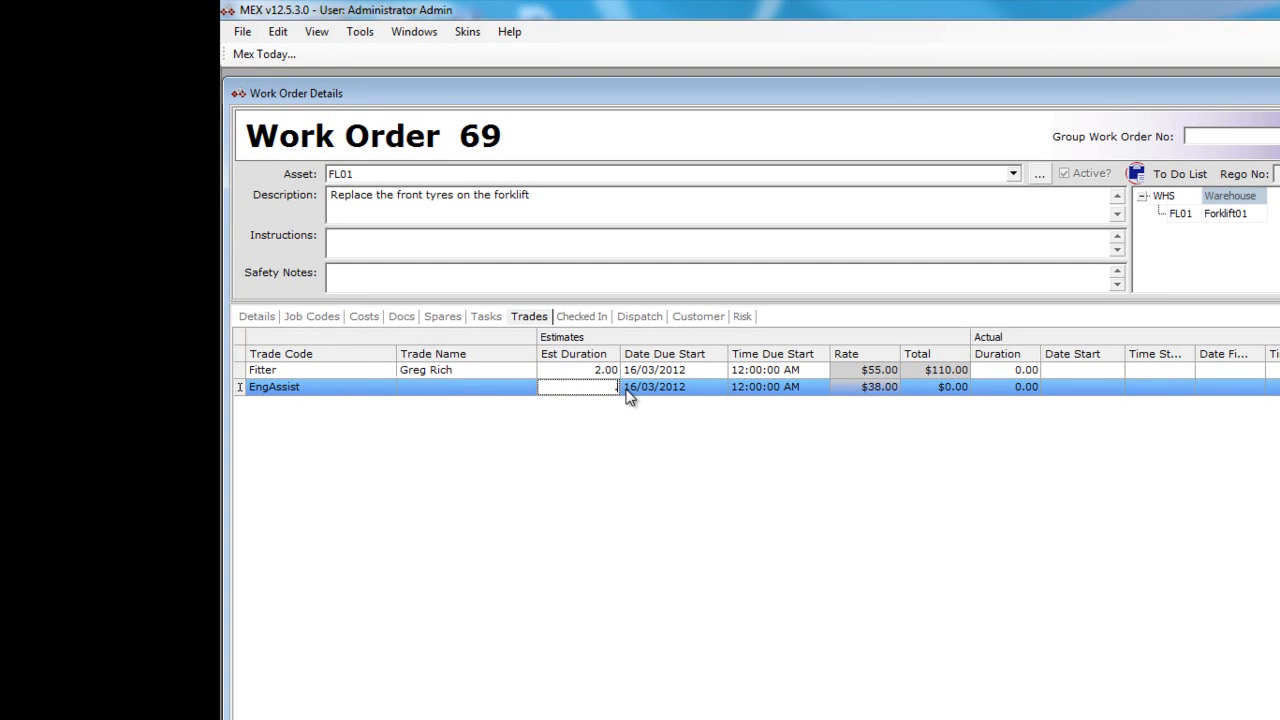
{"action": "type", "text": ".5"}
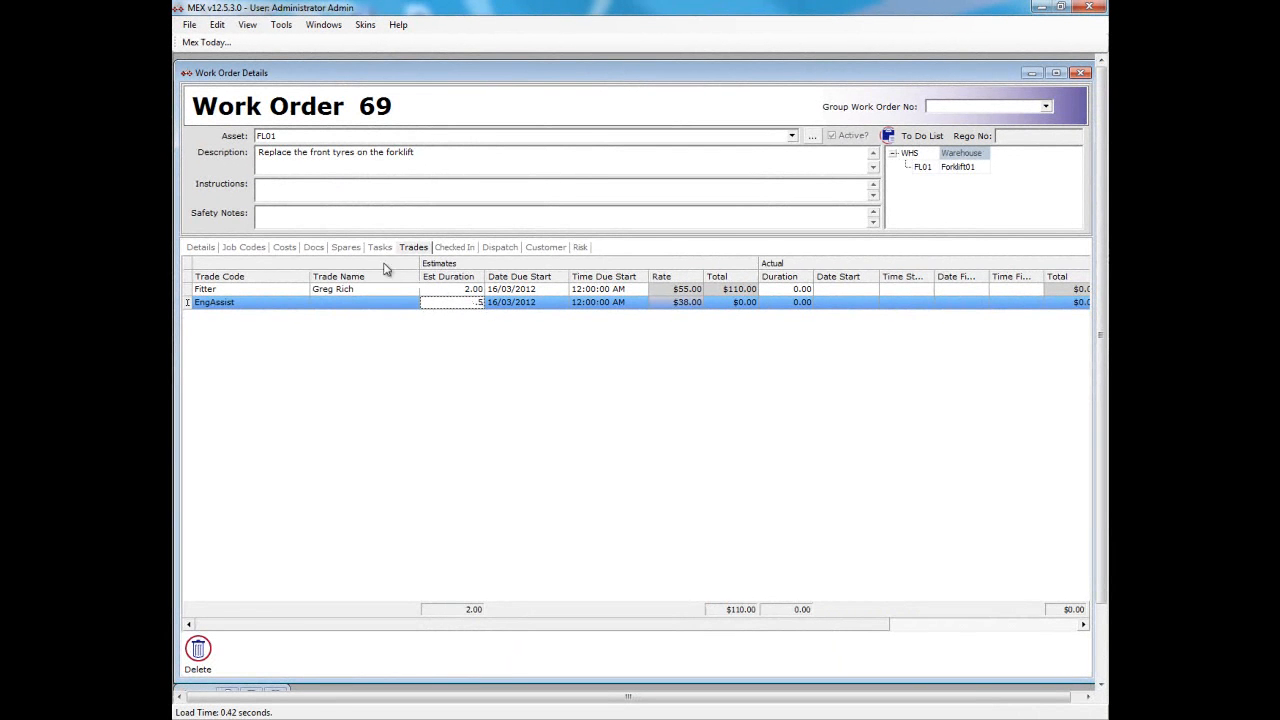
- Search the spares catalogue for "bearing" and add item 000005, BEARING ROLLER TAPERED; IMP 3920, to the work order's spares
{"action": "left_click", "coordinate": [348, 250]}
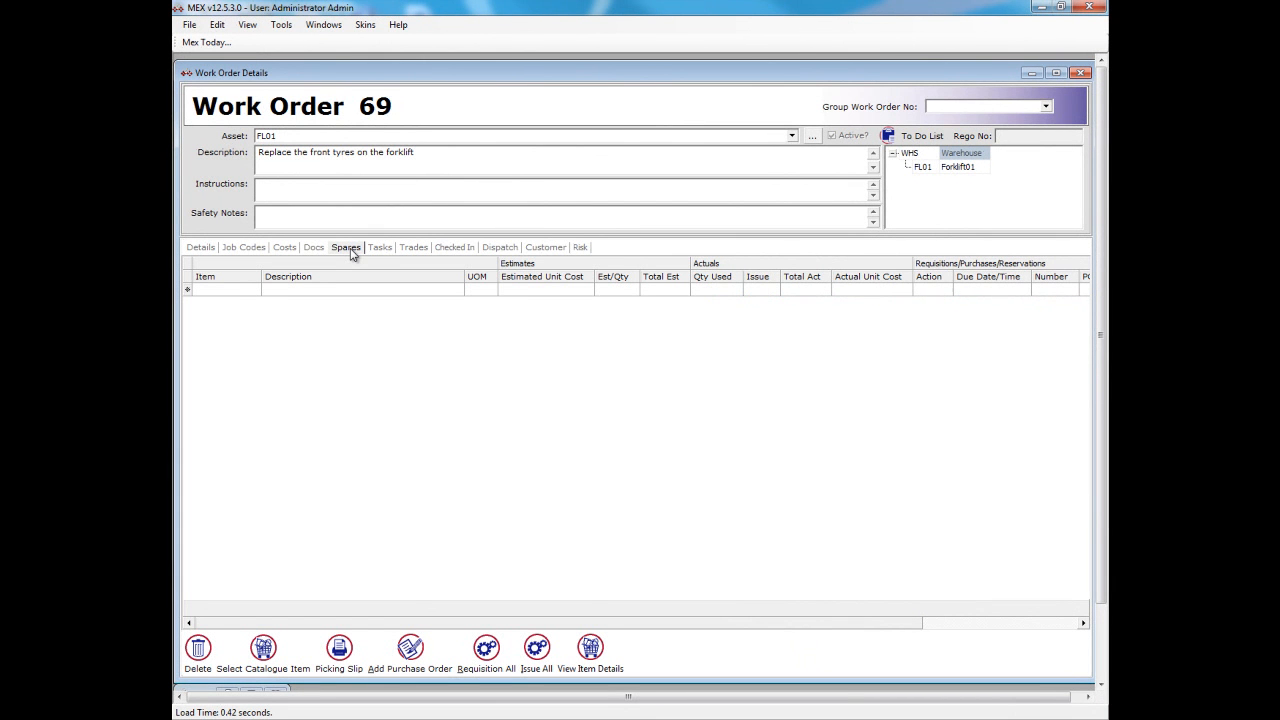
{"action": "left_click", "coordinate": [264, 649]}
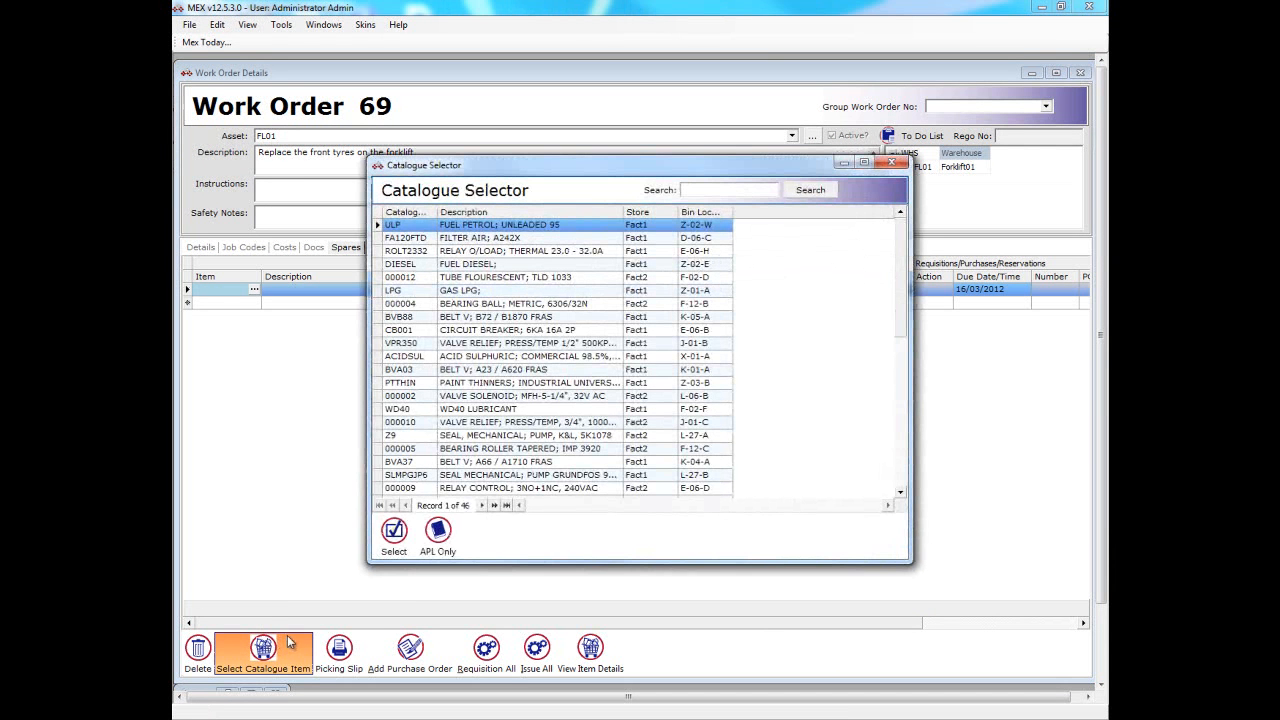
{"action": "left_click", "coordinate": [708, 189]}
{"action": "type", "text": "bearing"}
{"action": "key", "text": "Return"}
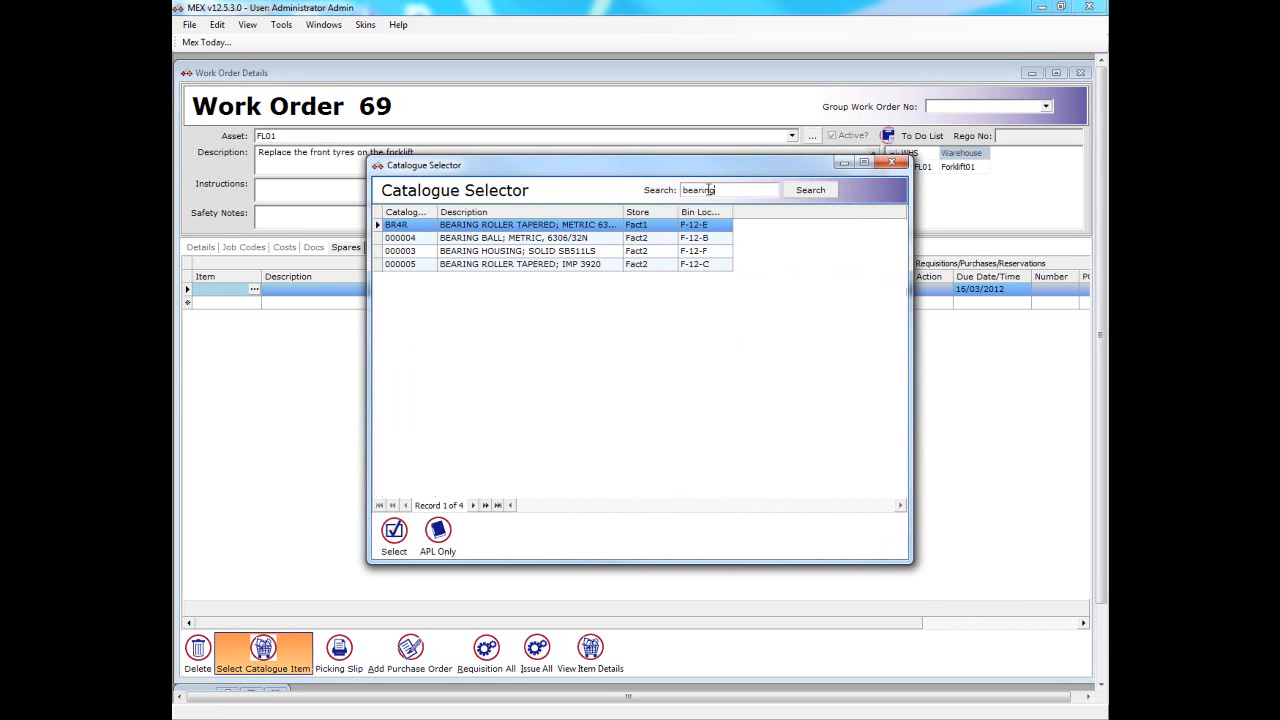
{"action": "left_click", "coordinate": [627, 265]}
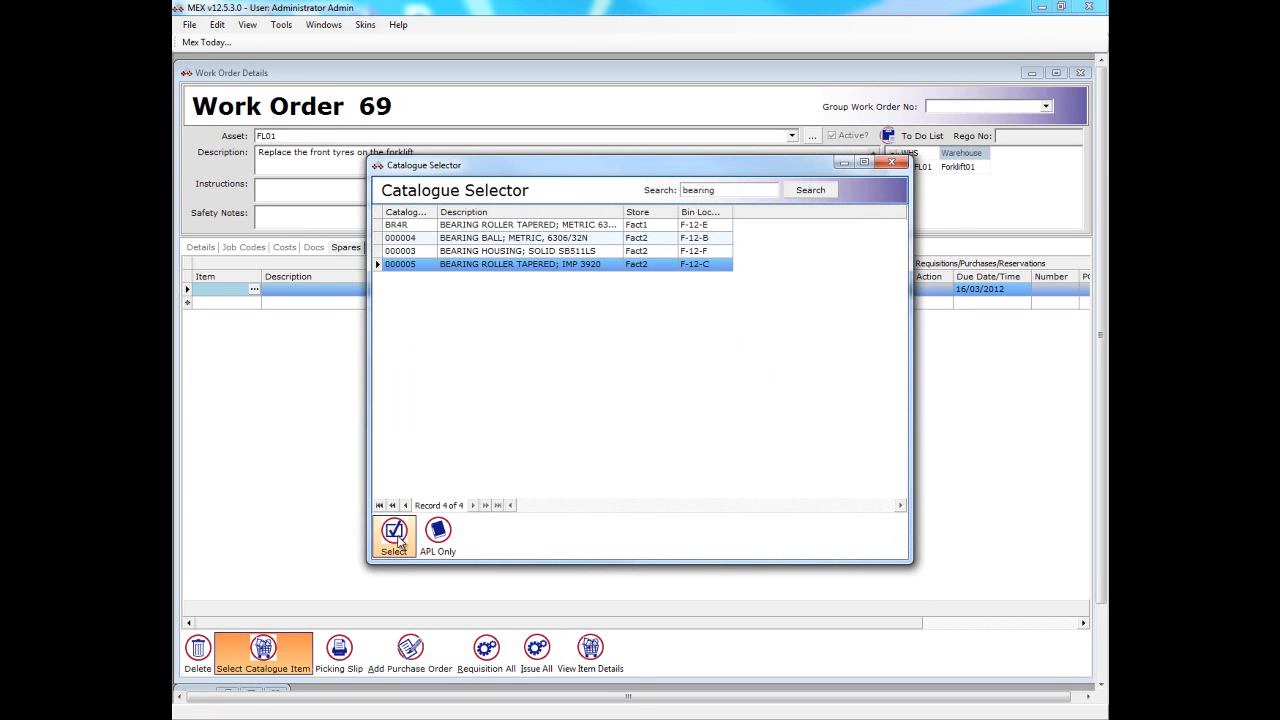
{"action": "left_click", "coordinate": [404, 536]}
{"action": "left_click", "coordinate": [671, 384]}
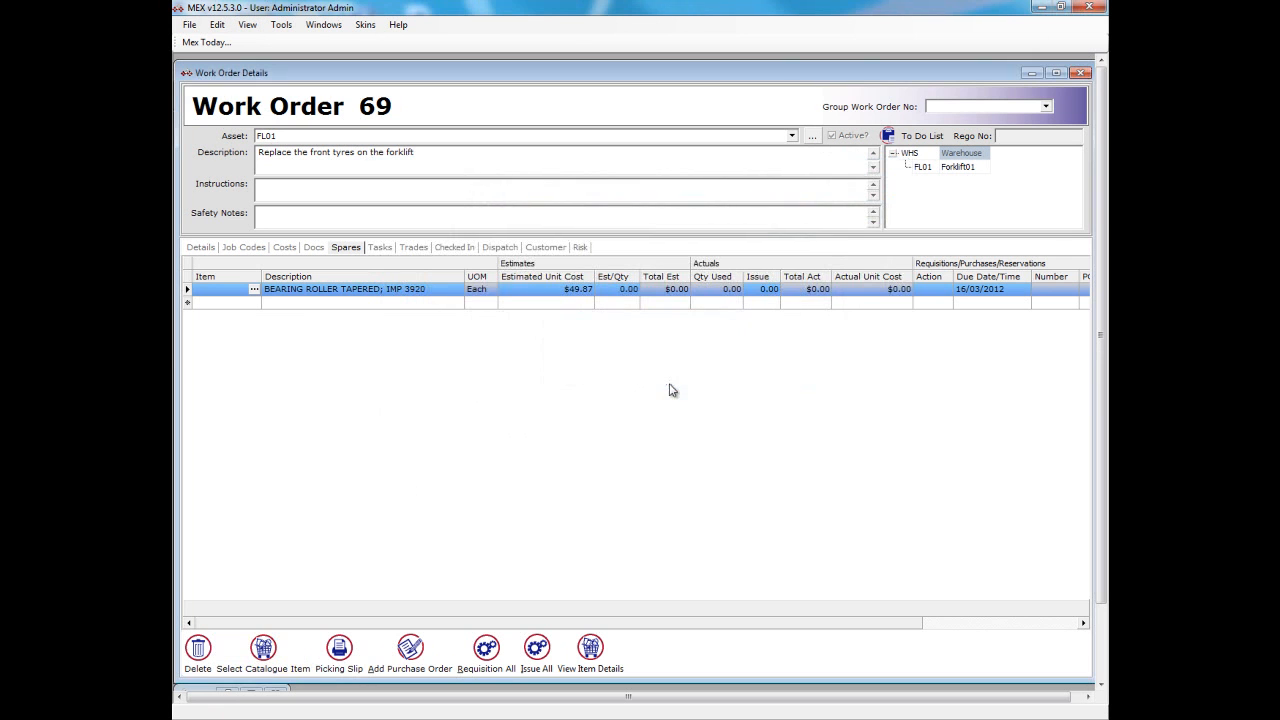
- Set the estimated quantity of the tapered roller bearing spare to 4
{"action": "left_click", "coordinate": [615, 291]}
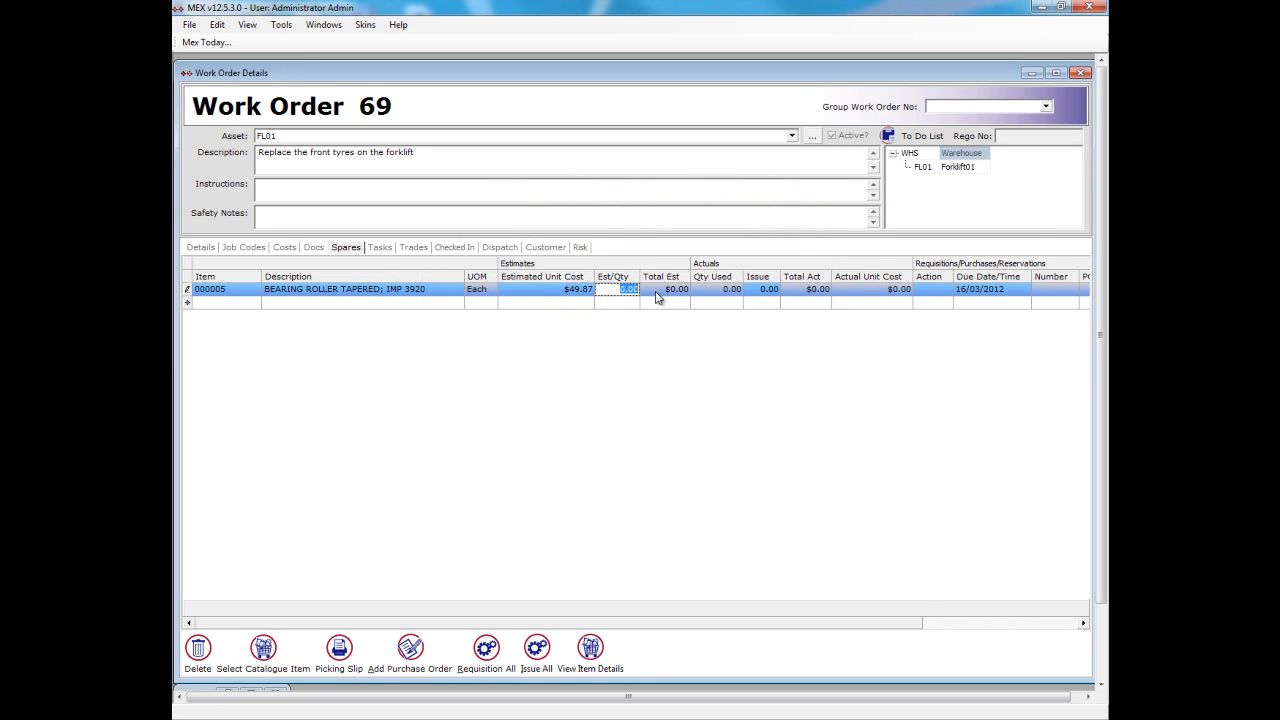
{"action": "type", "text": "4"}
{"action": "key", "text": "Return"}
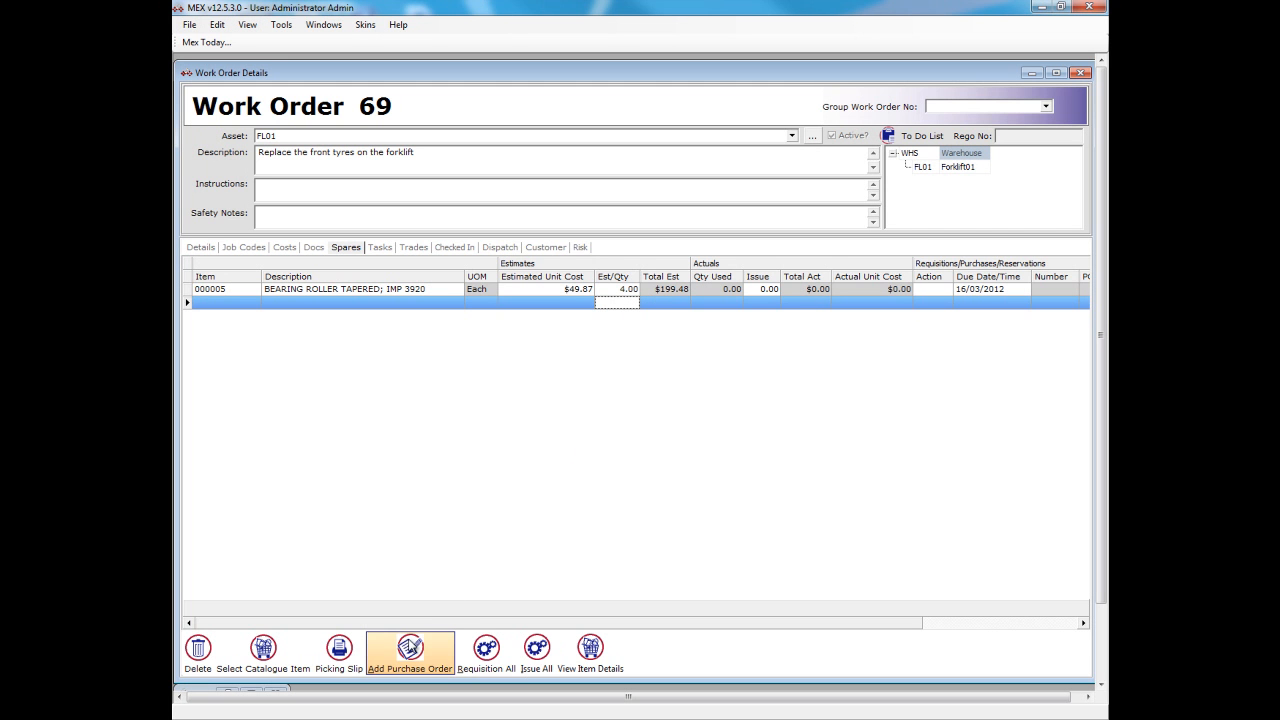
- Create a purchase order from the work order's spares and set its supplier to Solid Service
{"action": "left_click", "coordinate": [411, 646]}
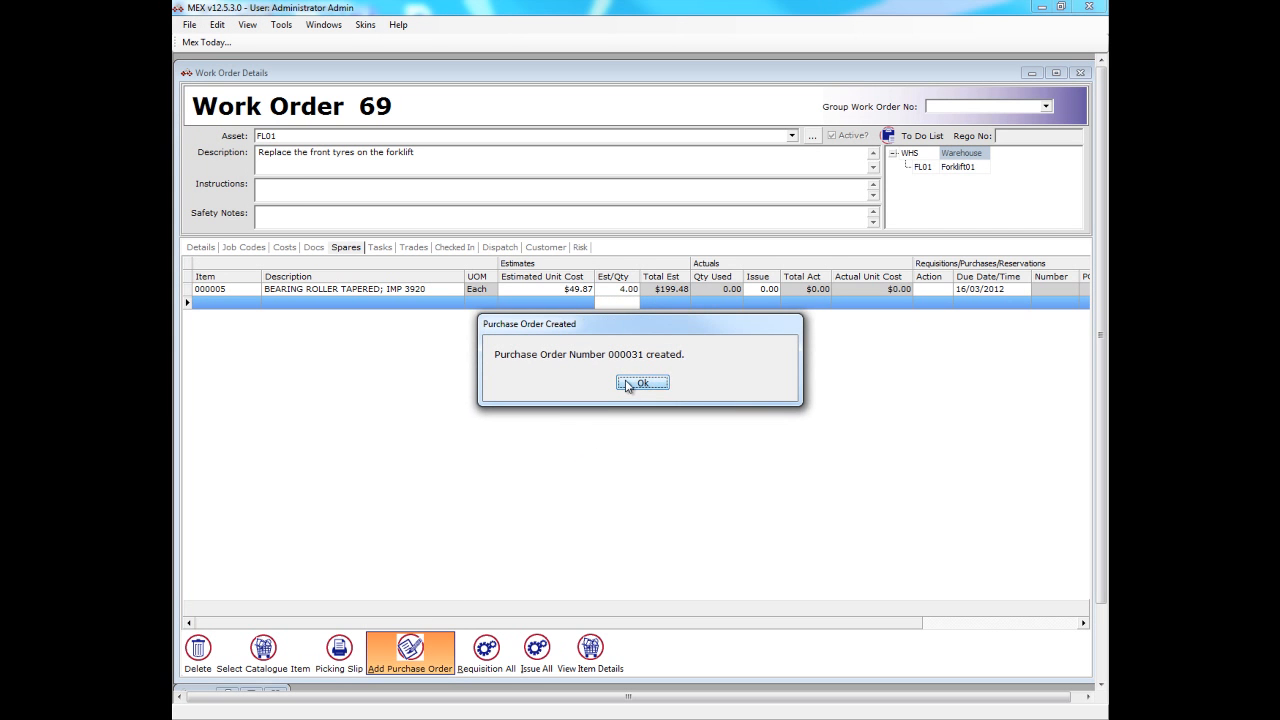
{"action": "left_click", "coordinate": [641, 383]}
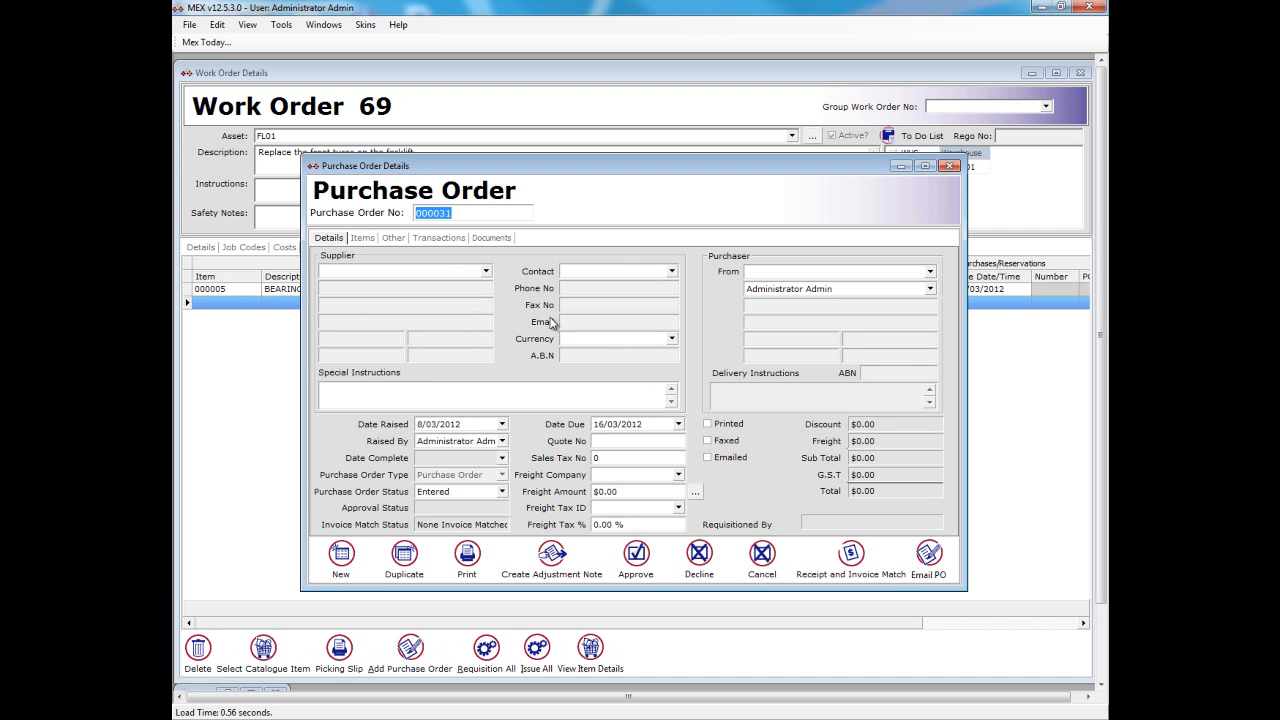
{"action": "left_click", "coordinate": [485, 271]}
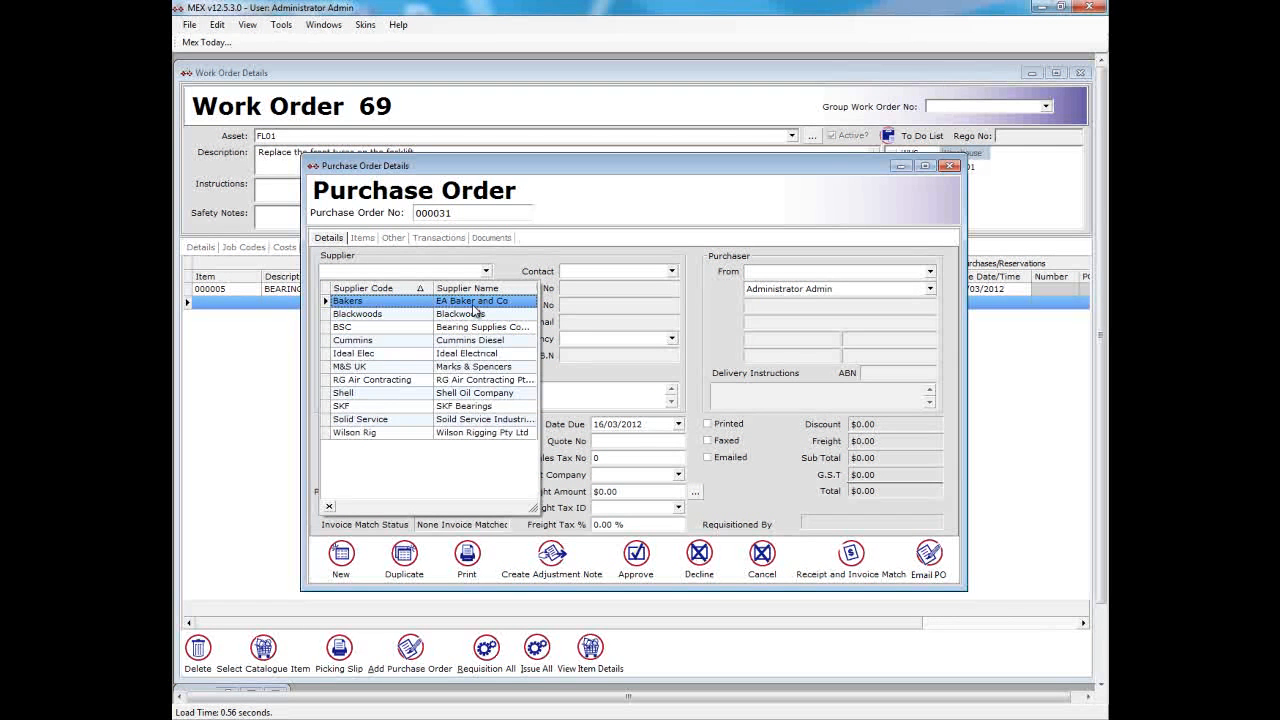
{"action": "left_click", "coordinate": [463, 420]}
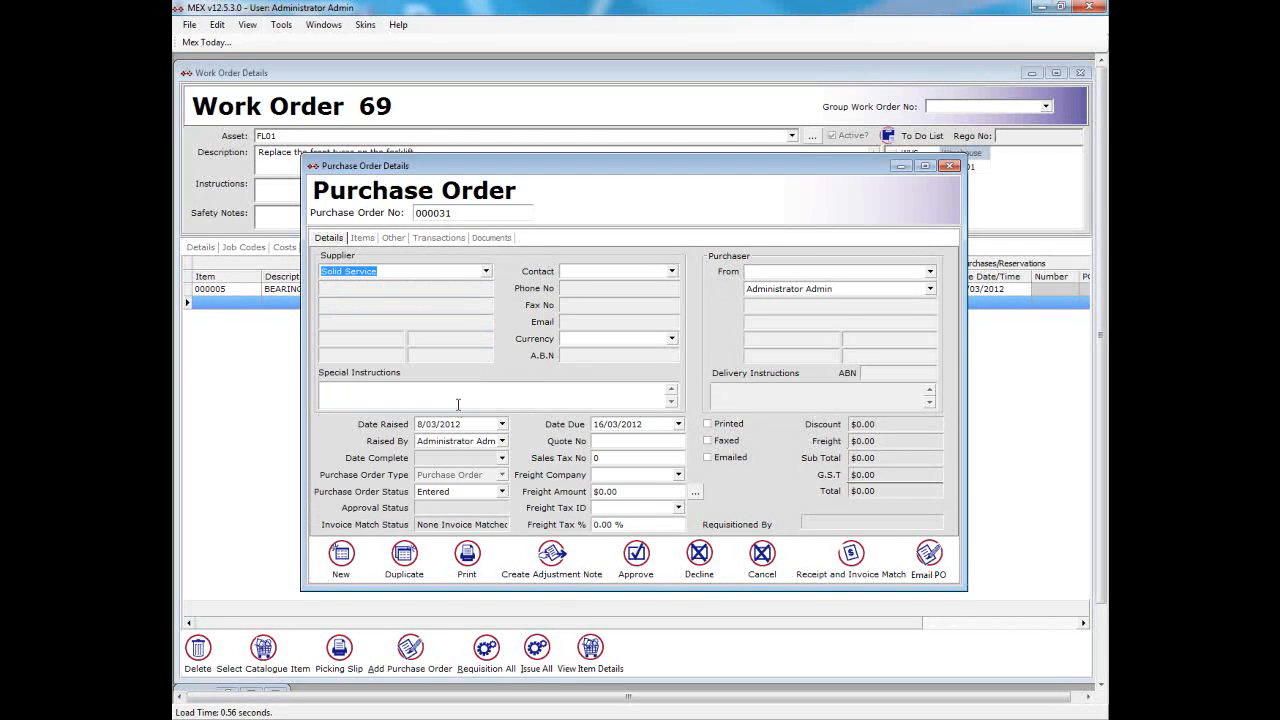
- Add item 000017, Tyres, Forklift, Solid; Size: 8.25-15, from the supplier's catalogue to the purchase order's items
{"action": "left_click", "coordinate": [362, 241]}
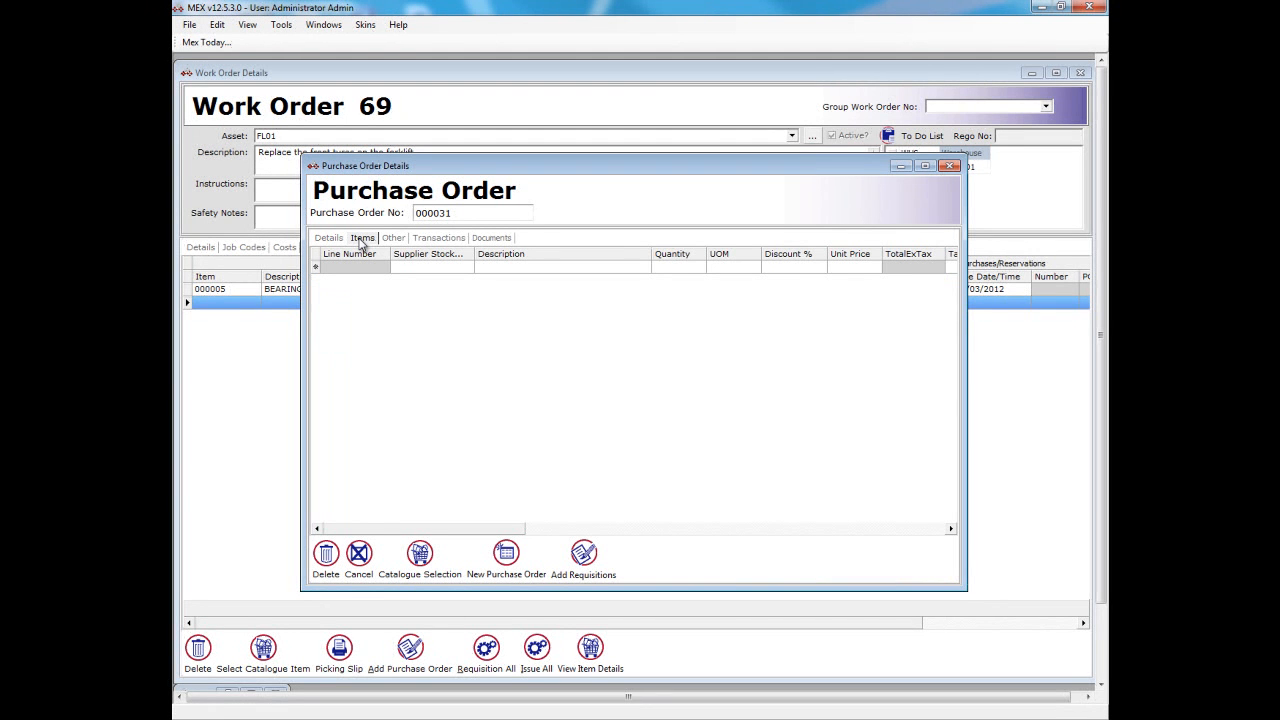
{"action": "left_click", "coordinate": [458, 268]}
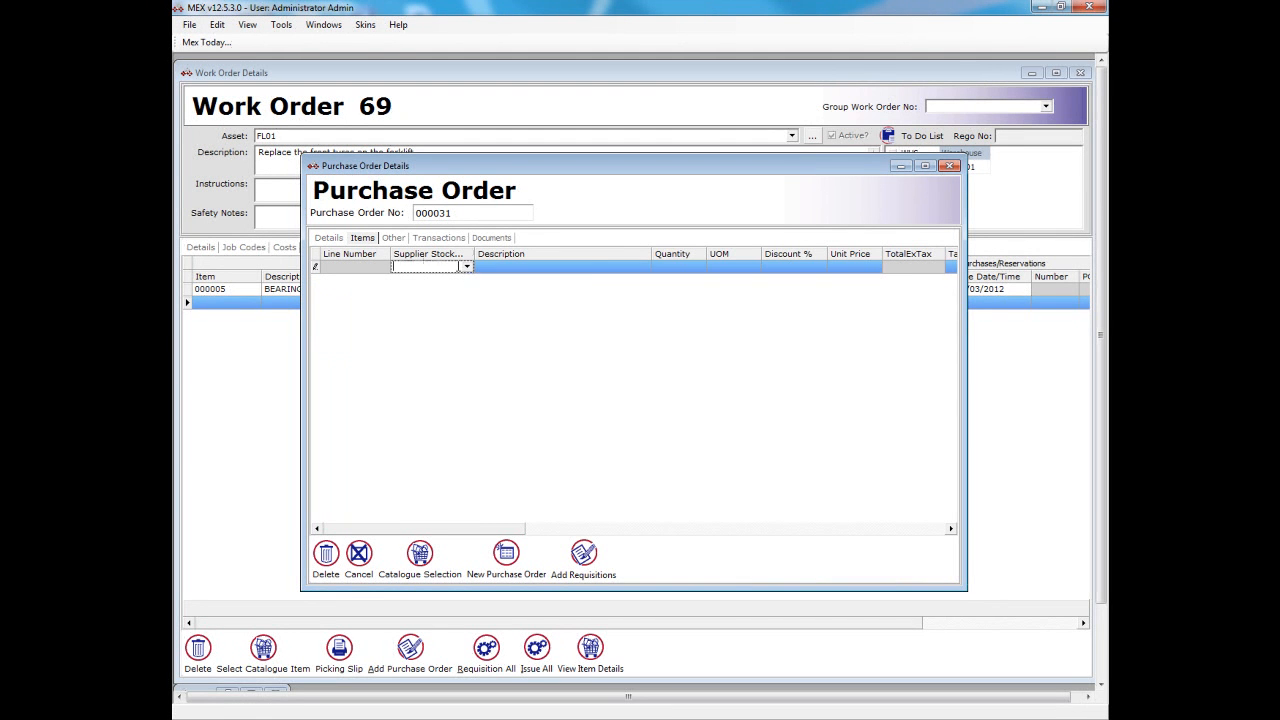
{"action": "left_click", "coordinate": [466, 268]}
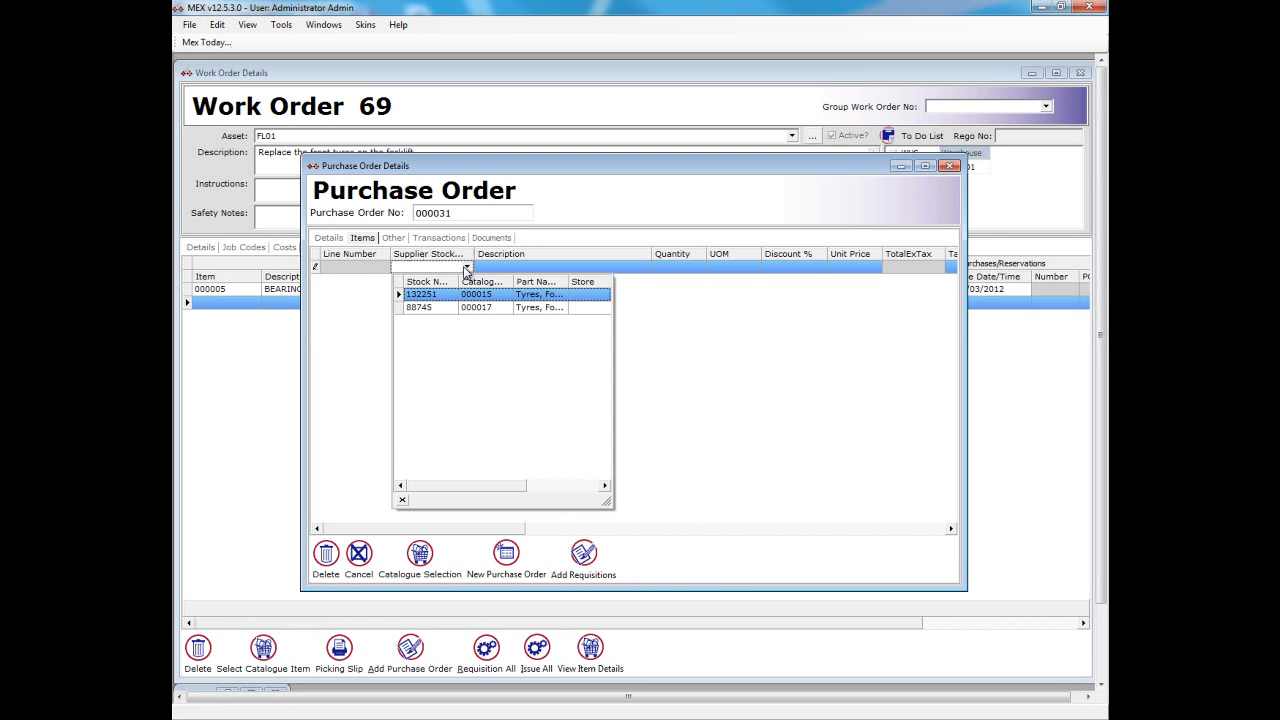
{"action": "left_click", "coordinate": [465, 270]}
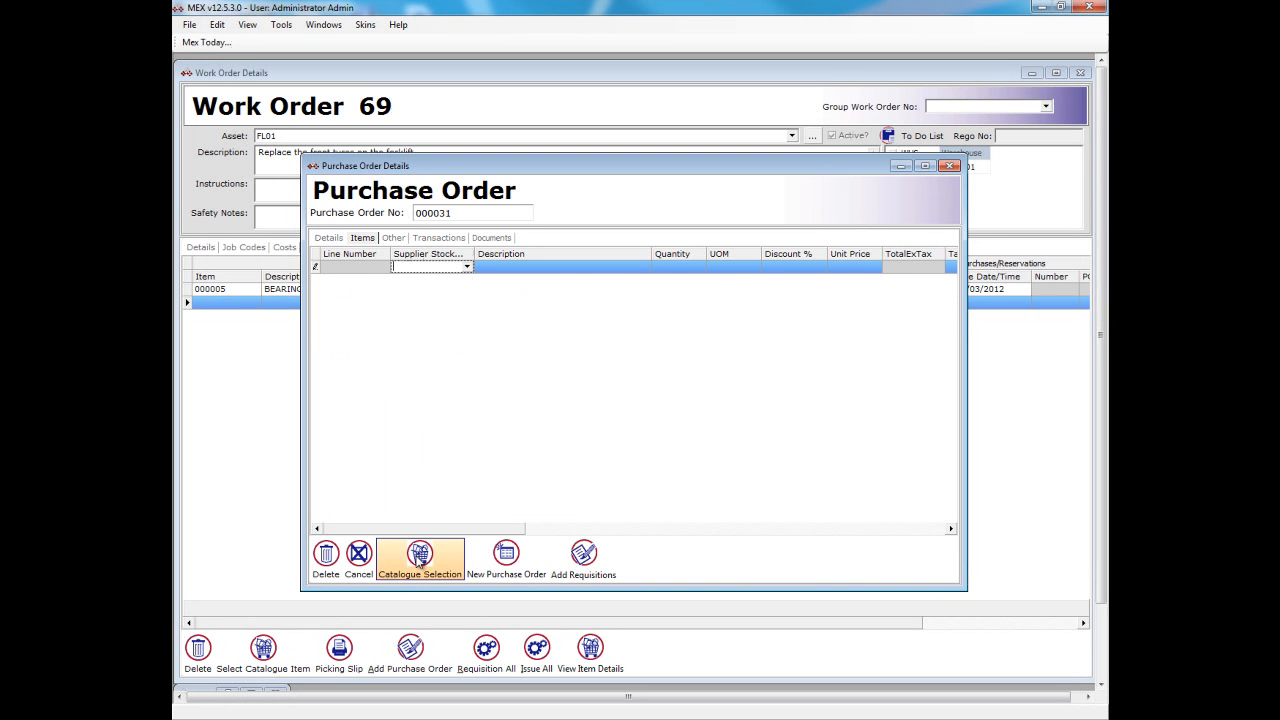
{"action": "left_click", "coordinate": [418, 560]}
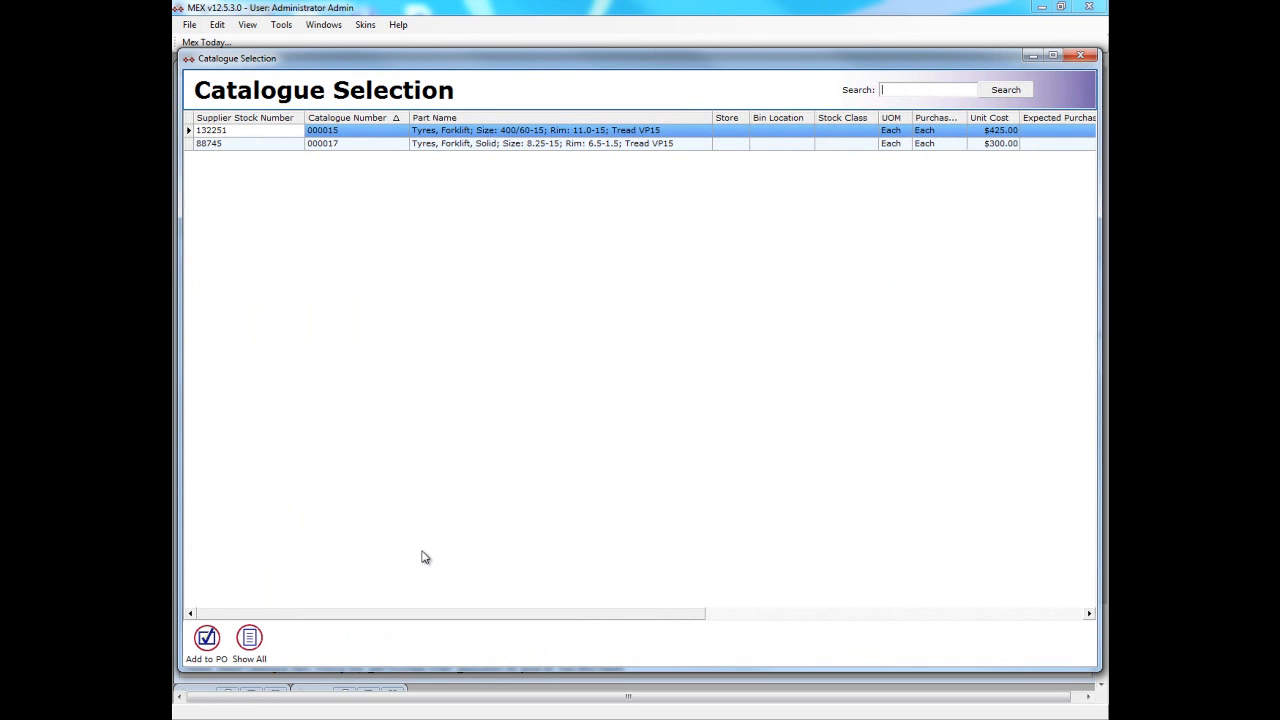
{"action": "left_click", "coordinate": [480, 146]}
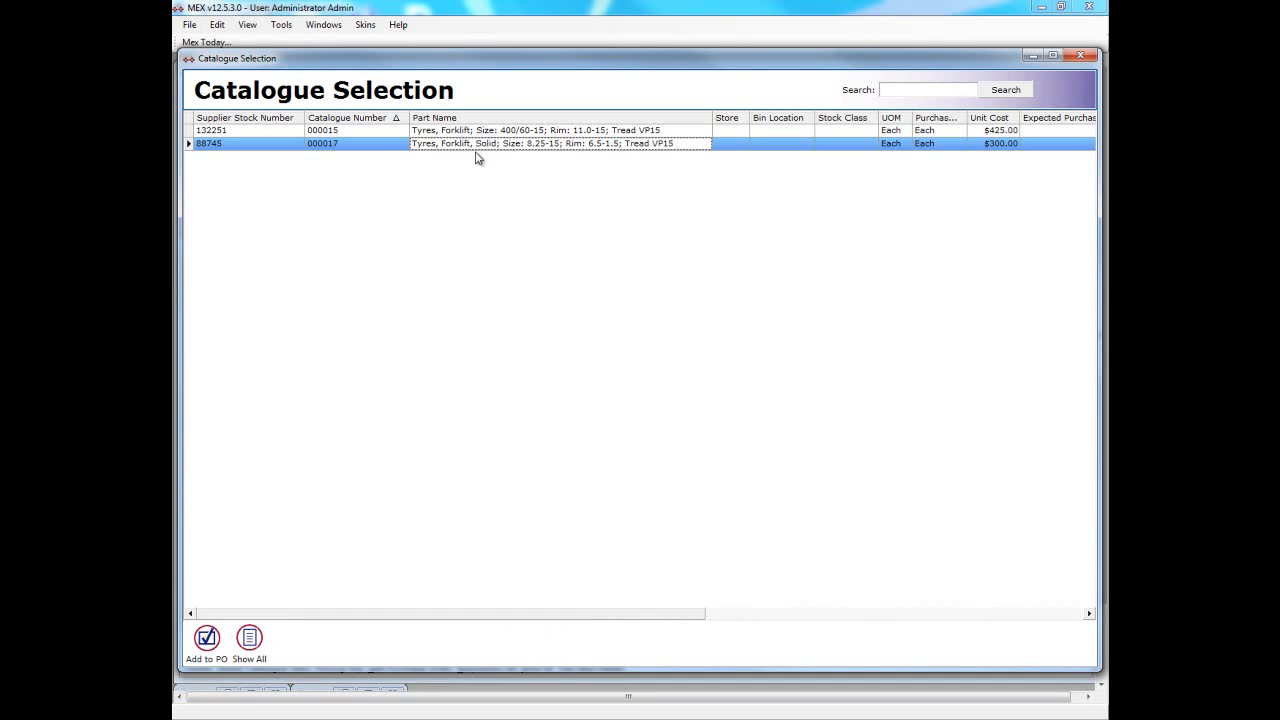
{"action": "left_click", "coordinate": [203, 641]}
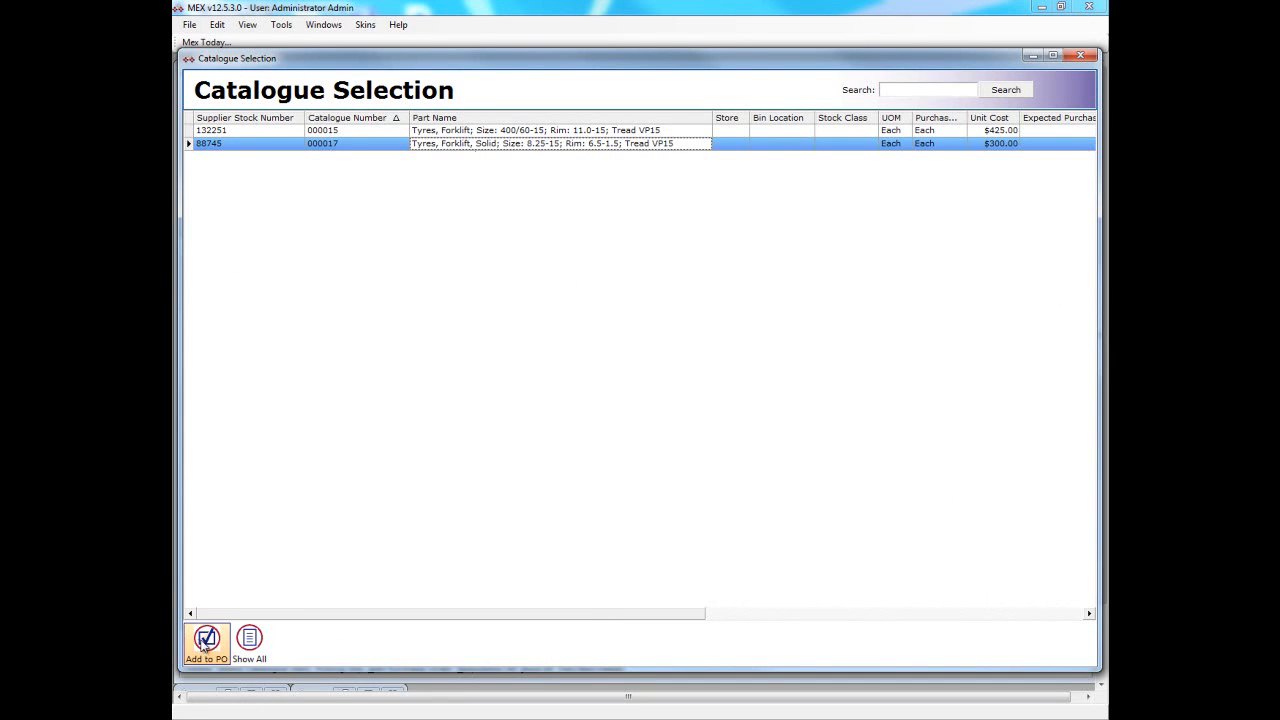
{"action": "left_click", "coordinate": [1082, 55]}
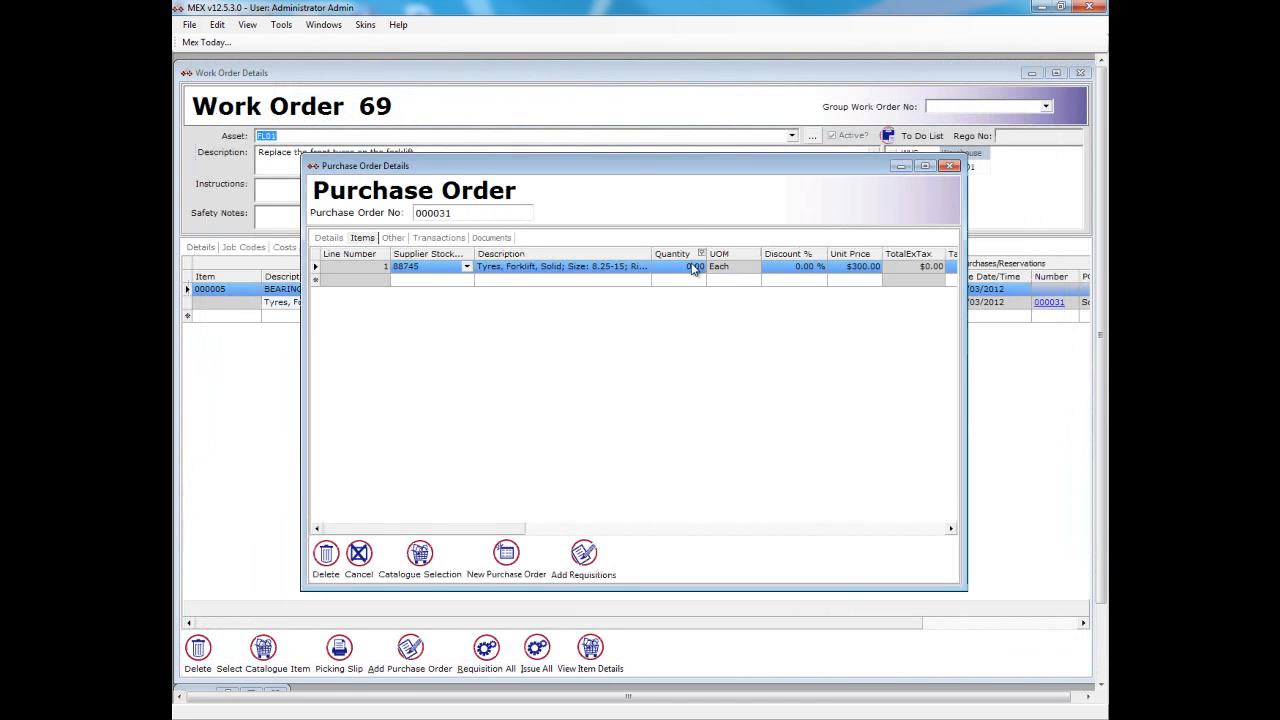
- Set the quantity of the solid forklift tyres to 2, and close the purchase order and work order details
{"action": "left_click", "coordinate": [693, 268]}
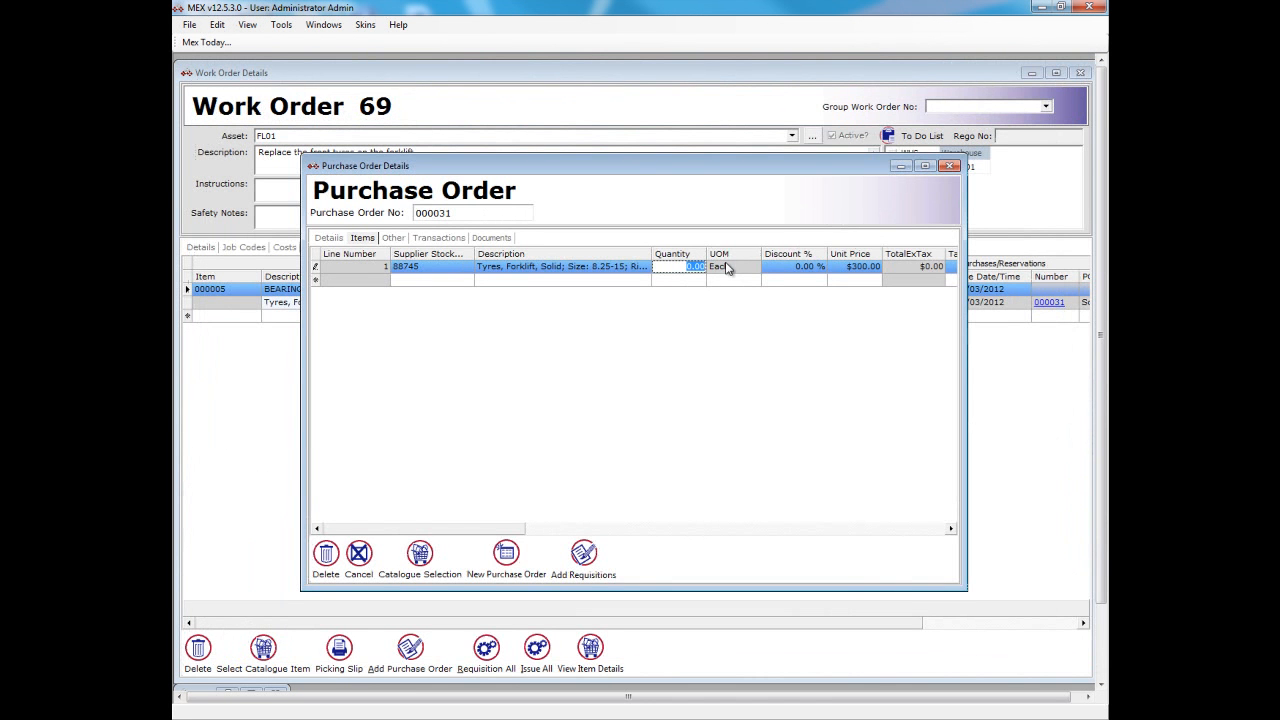
{"action": "type", "text": "2"}
{"action": "left_click", "coordinate": [950, 167]}
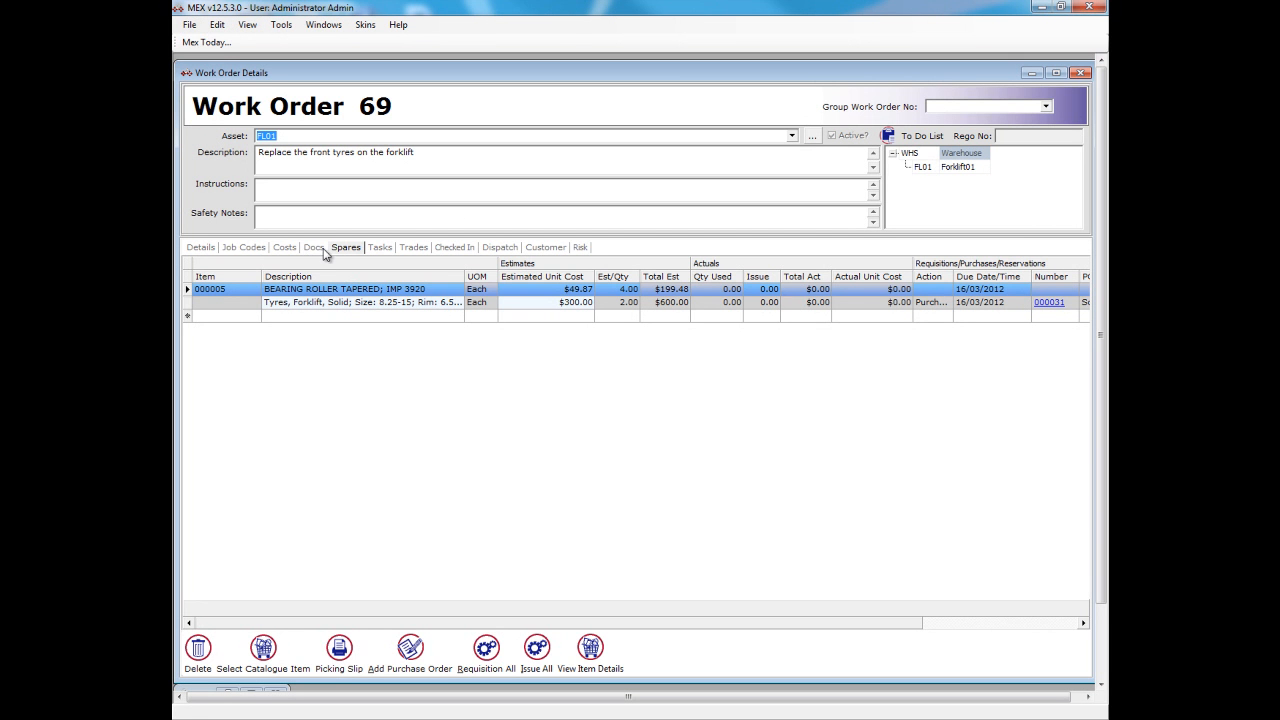
{"action": "left_click", "coordinate": [1080, 73]}
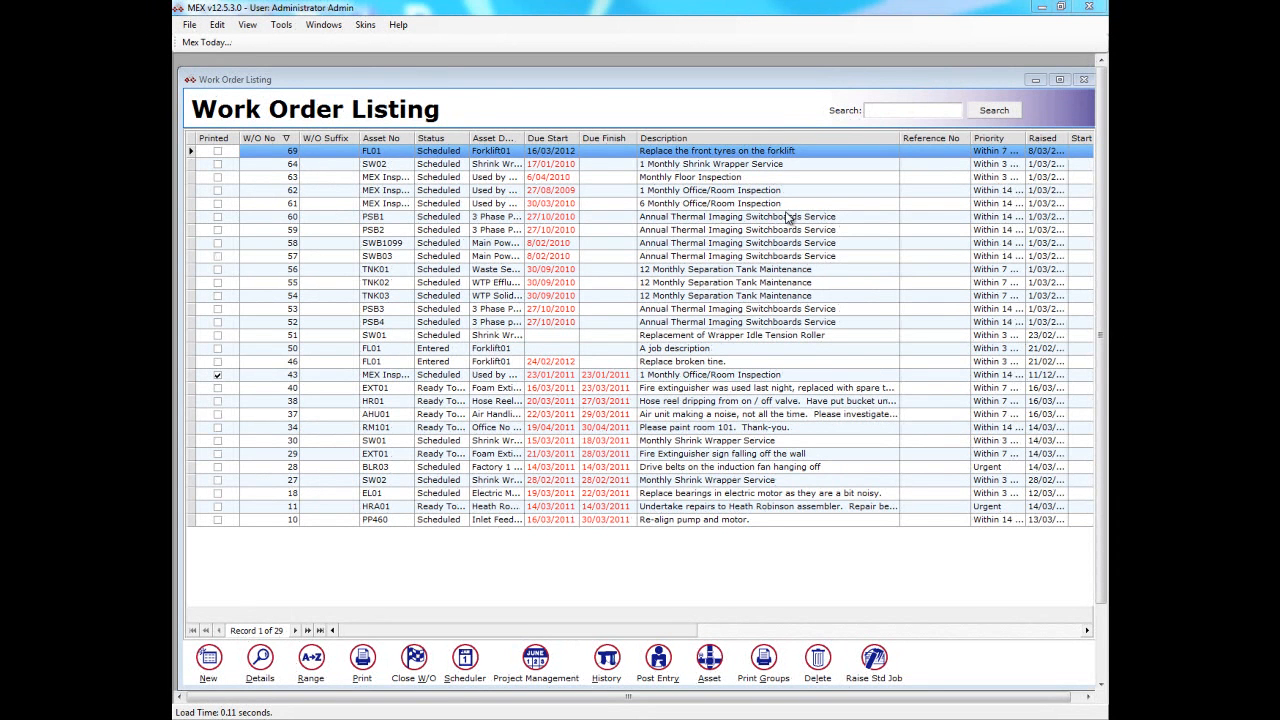
- Close the work order for replacing the forklift's front tyres from the work order listing, confirming the closure
{"action": "left_click", "coordinate": [781, 153]}
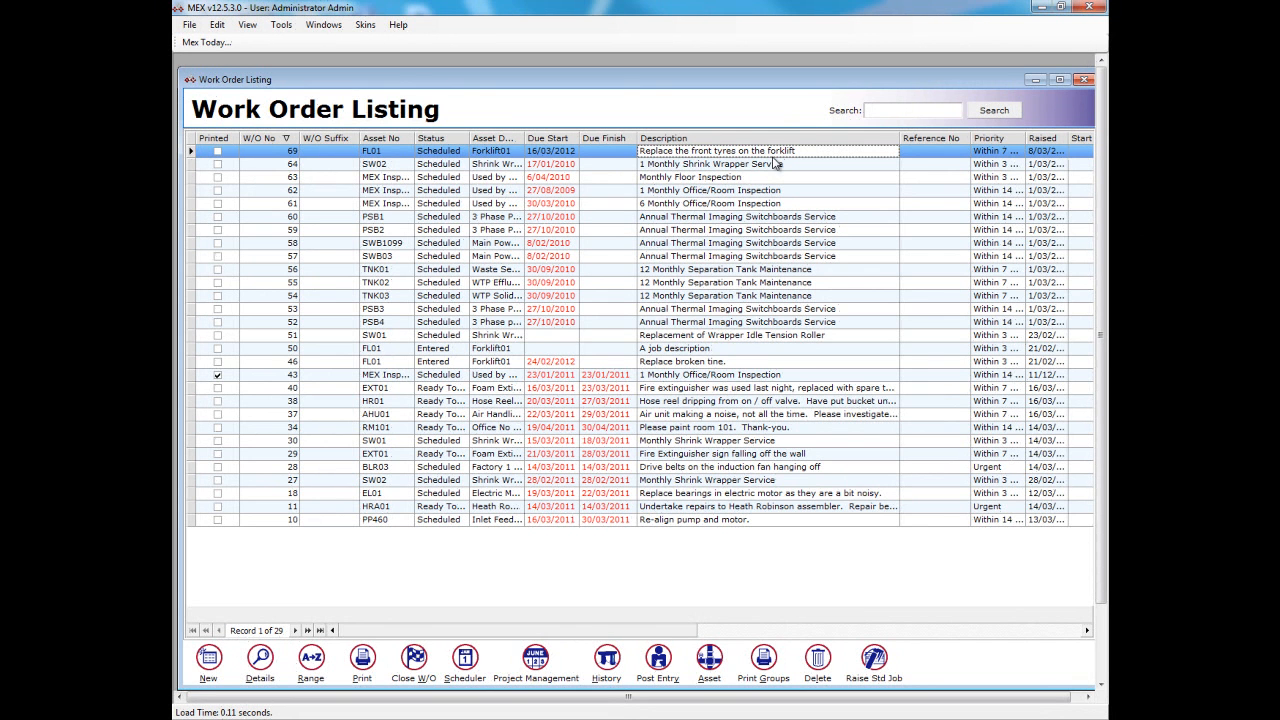
{"action": "left_click", "coordinate": [413, 660]}
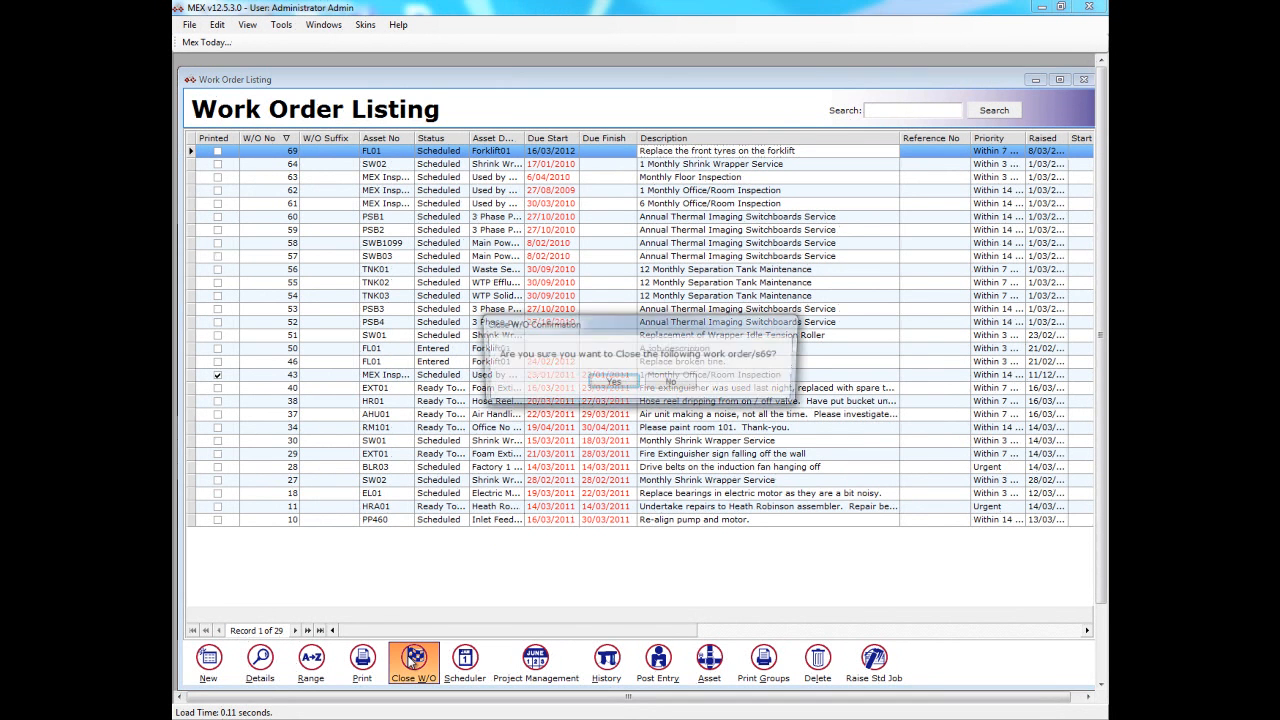
{"action": "left_click", "coordinate": [611, 383]}
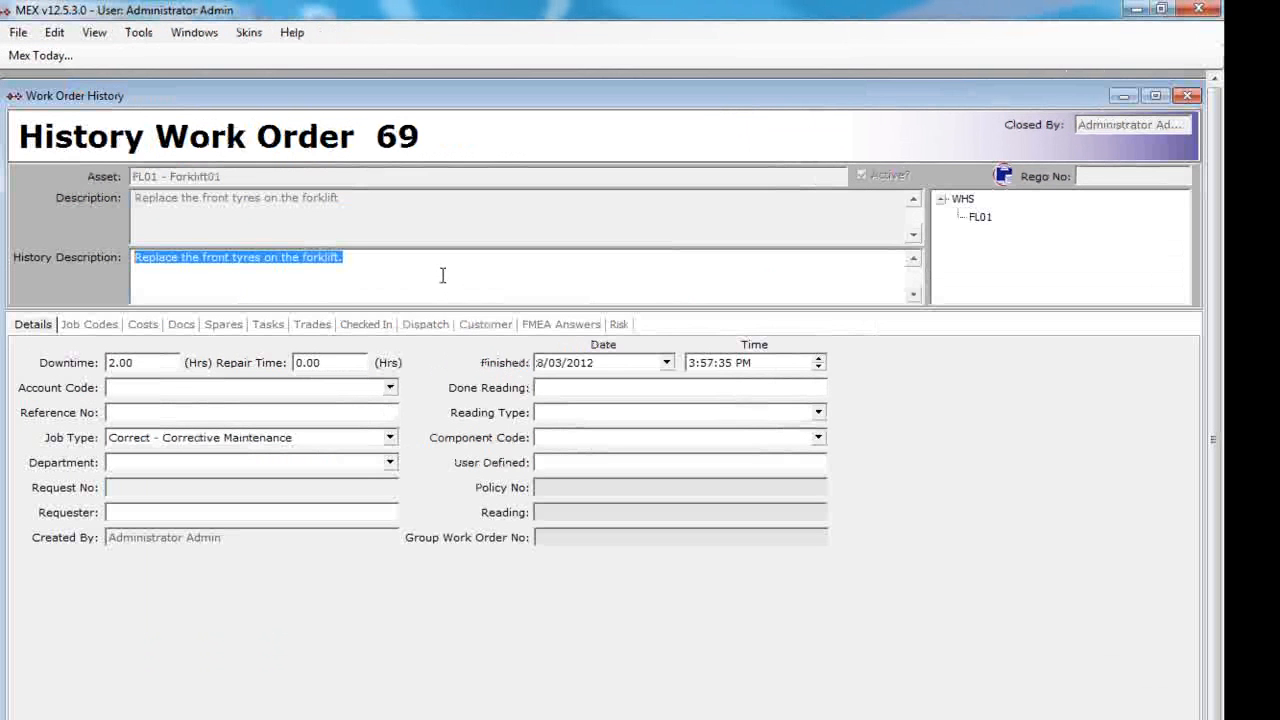
- Append "Tyres replaced. Wheel bearings done also." to the history description of the closed work order
{"action": "left_click", "coordinate": [494, 225]}
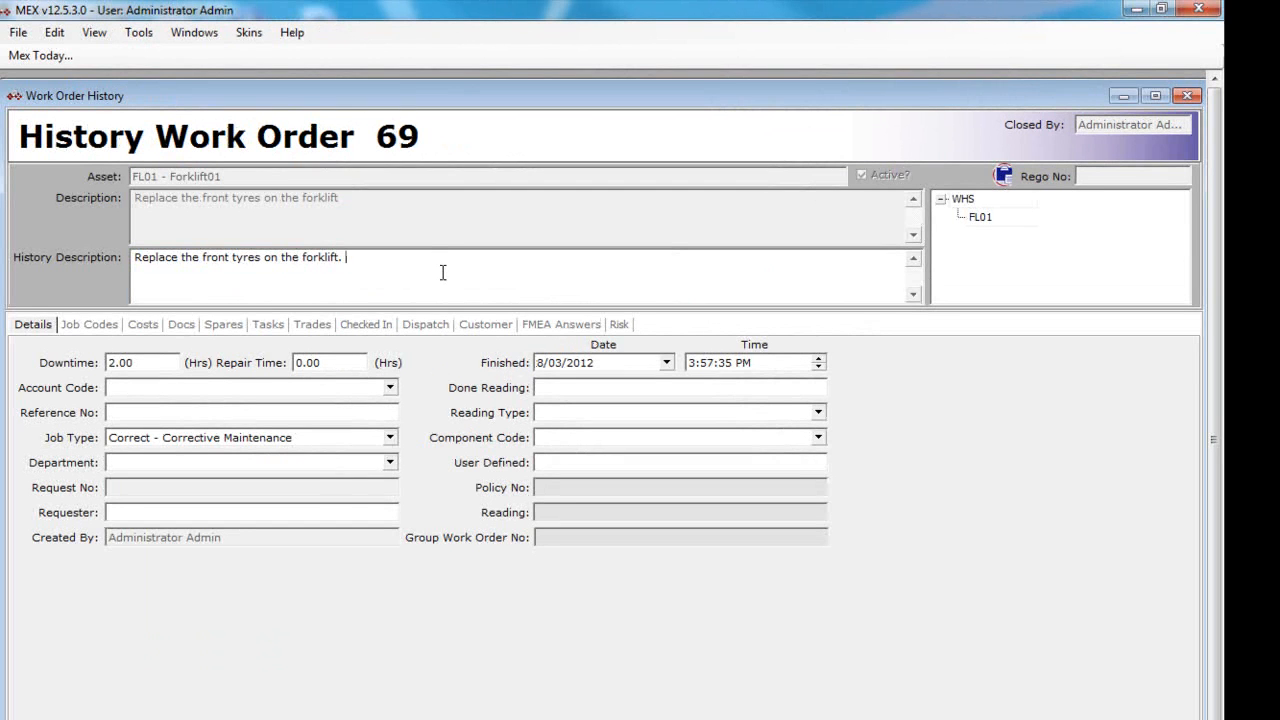
{"action": "type", "text": "Tyres replaced. Wheel bearings done also."}
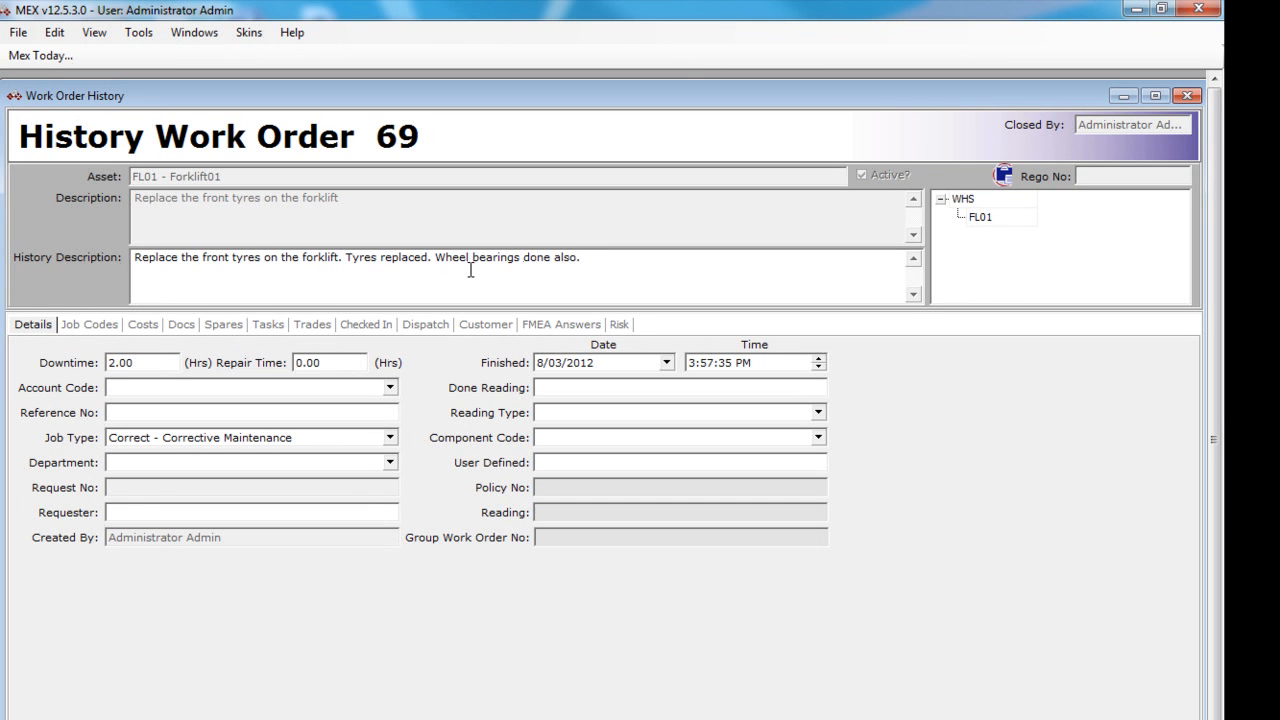
- Record actual trade durations of 1.5 hours for the Fitter and .75 hours for the EngAssist
{"action": "left_click", "coordinate": [313, 323]}
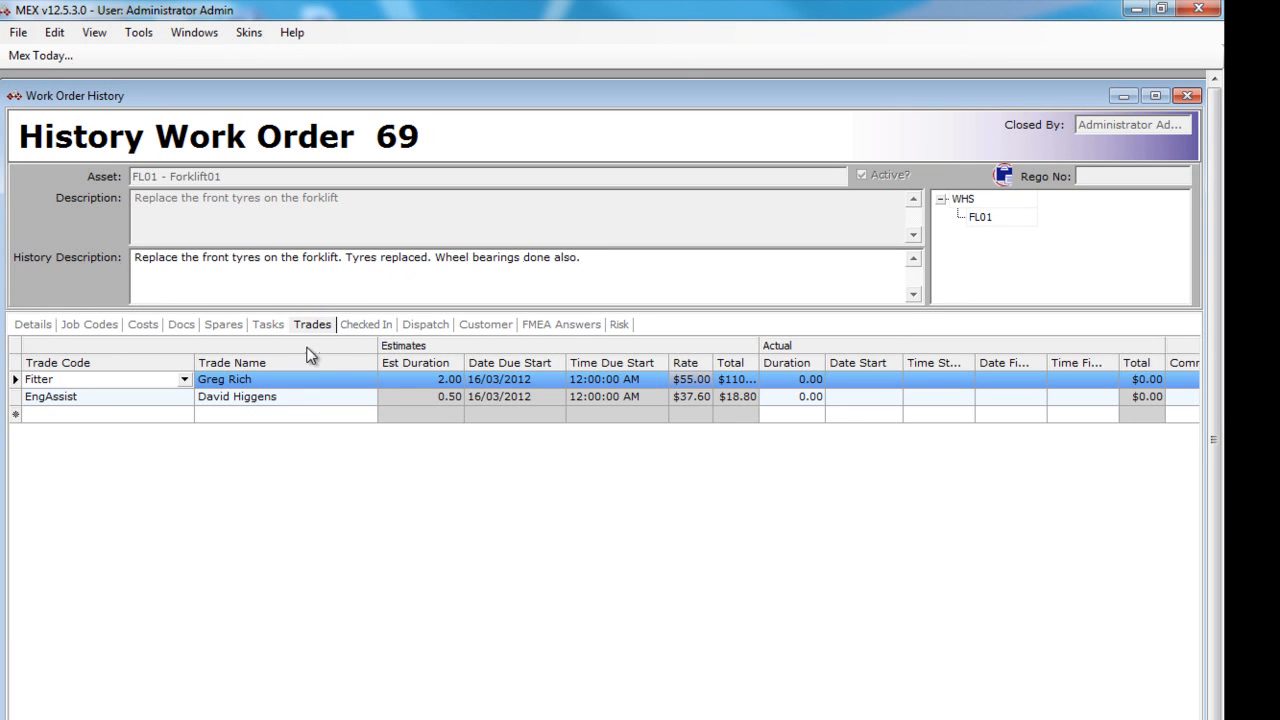
{"action": "left_click", "coordinate": [795, 381]}
{"action": "type", "text": "1"}
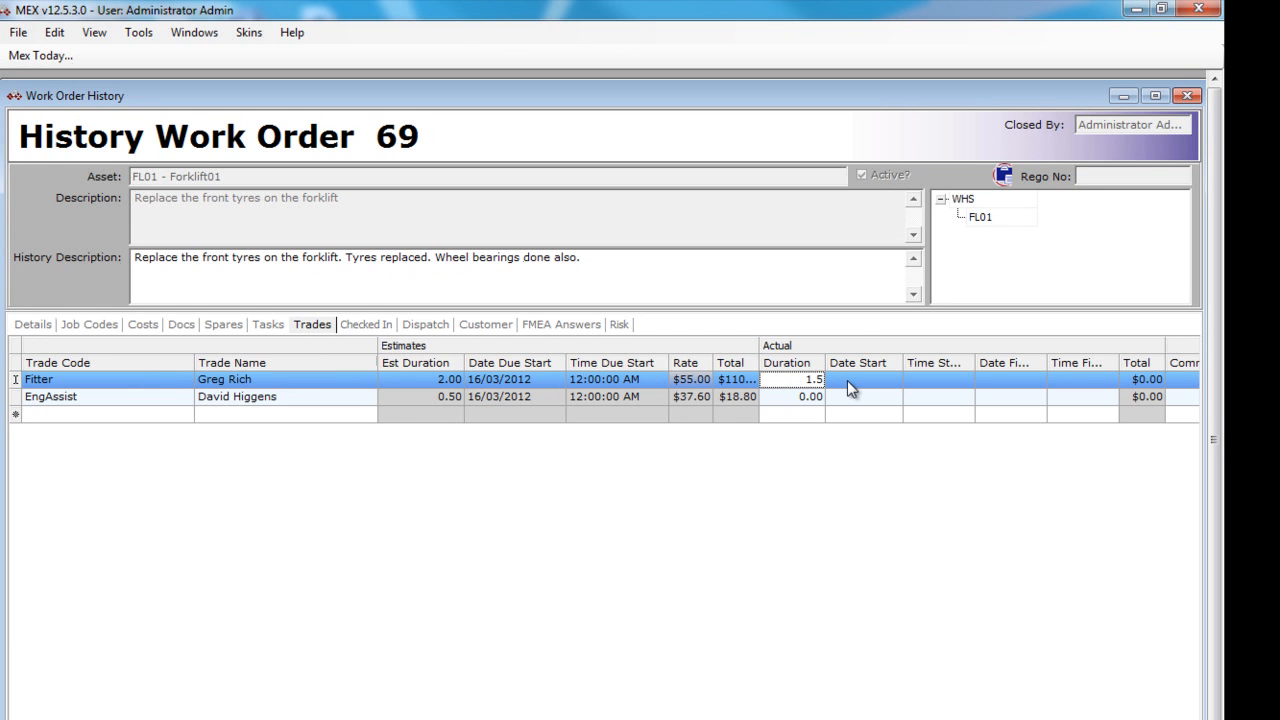
{"action": "type", "text": ".5"}
{"action": "left_click", "coordinate": [805, 397]}
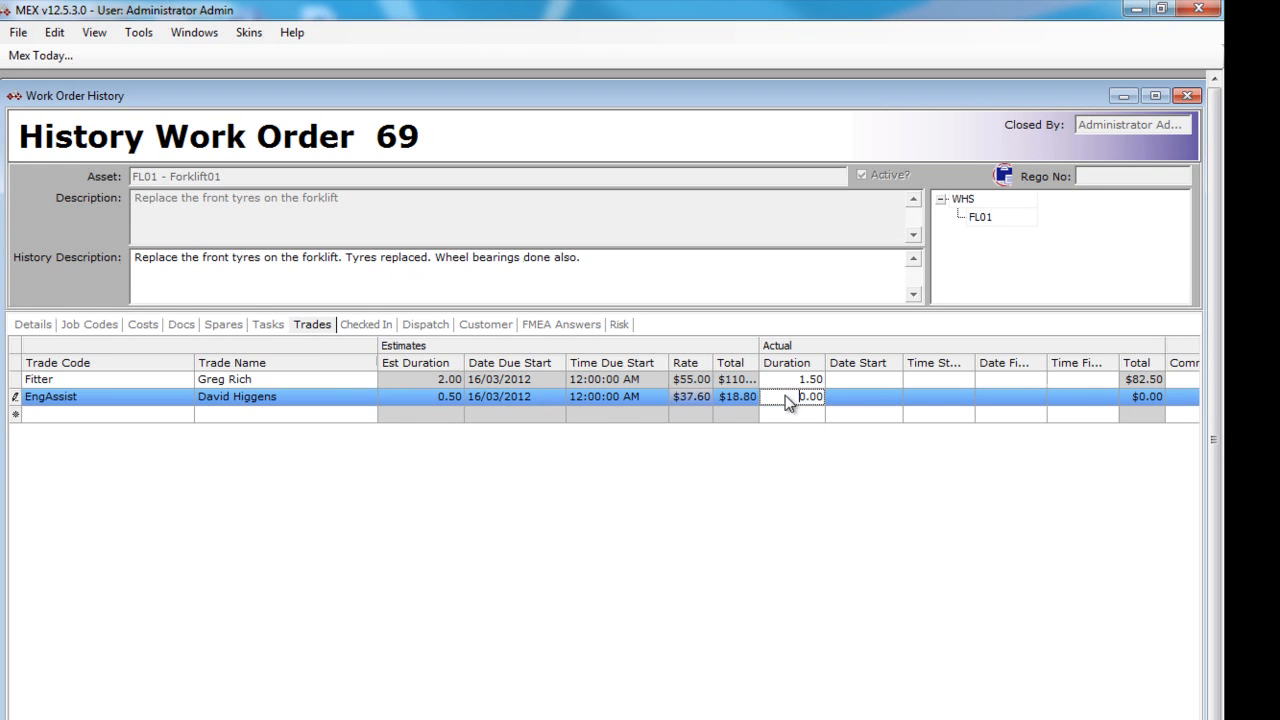
{"action": "type", "text": ".75"}
- Add another EngAssist trade line, assign it to the other available engineer's assistant, and enter the actual duration
{"action": "left_click", "coordinate": [173, 418]}
{"action": "left_click", "coordinate": [185, 413]}
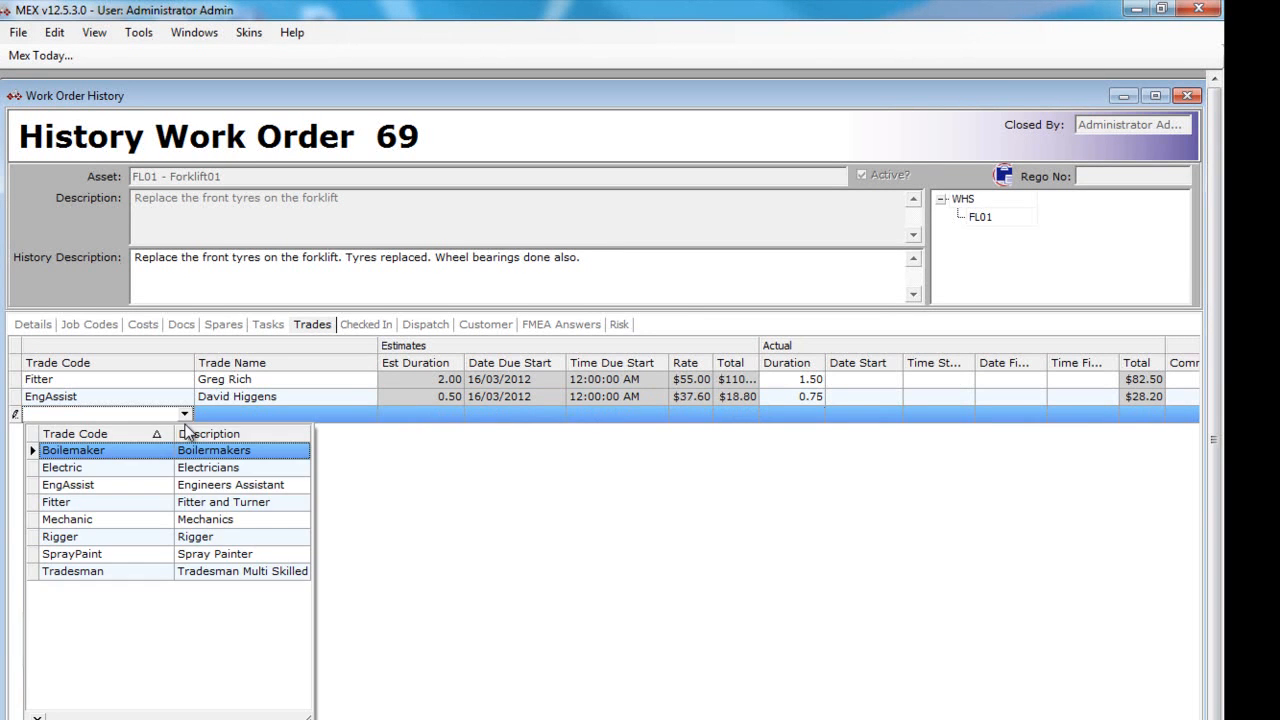
{"action": "left_click", "coordinate": [192, 484]}
{"action": "left_click", "coordinate": [310, 413]}
{"action": "left_click", "coordinate": [367, 413]}
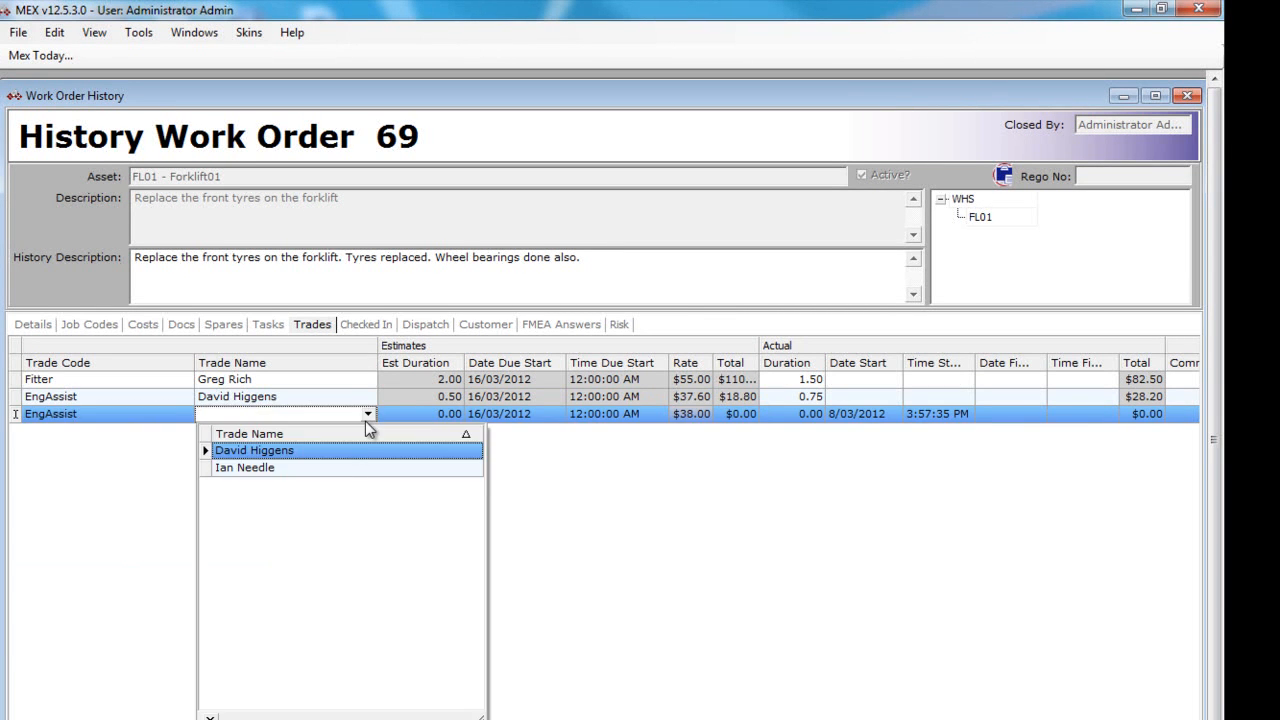
{"action": "left_click", "coordinate": [349, 470]}
{"action": "left_click", "coordinate": [779, 417]}
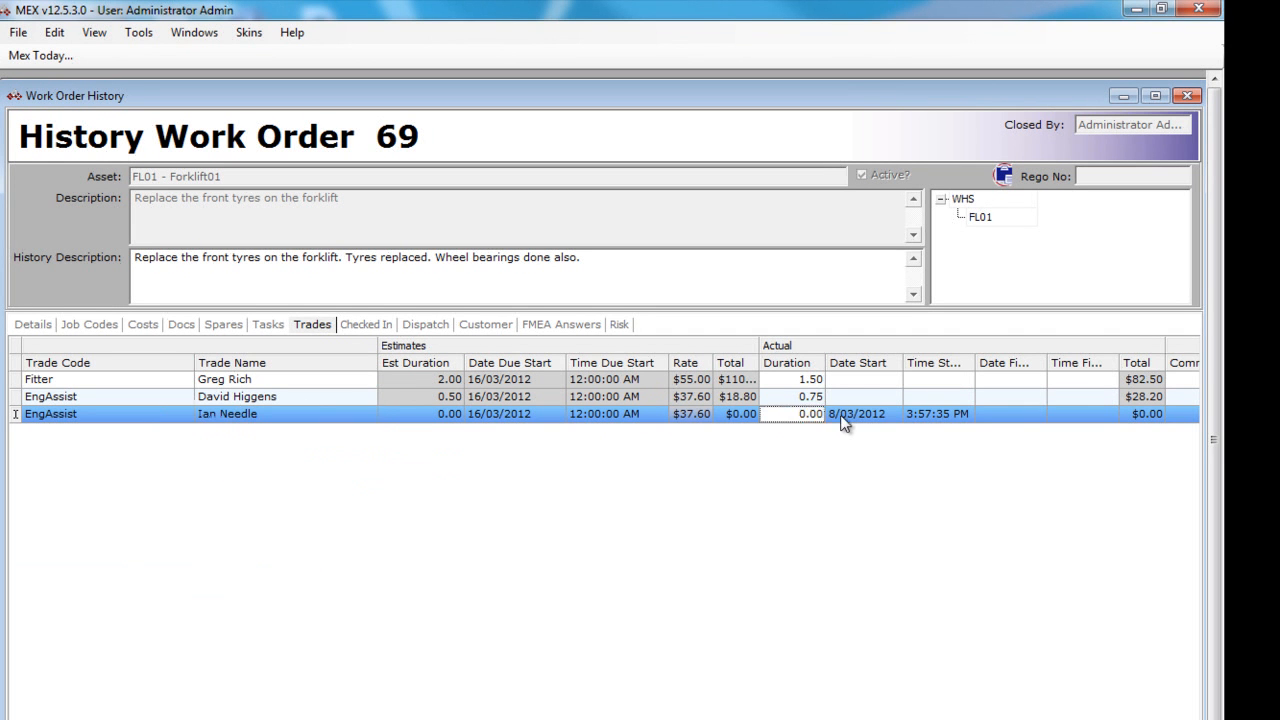
{"action": "type", "text": ".5"}
- Issue 4 of the tapered roller bearing spare 000005, accepting the negative stock quantity
{"action": "left_click", "coordinate": [224, 325]}
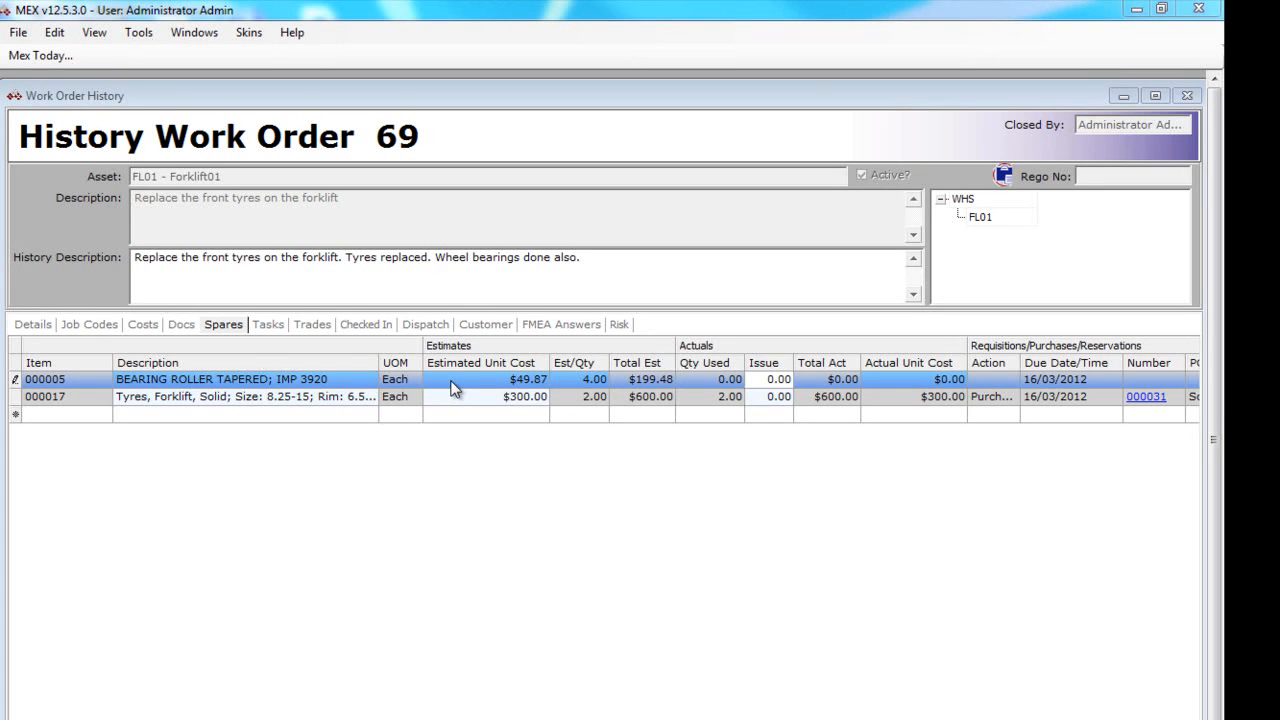
{"action": "left_click", "coordinate": [768, 379]}
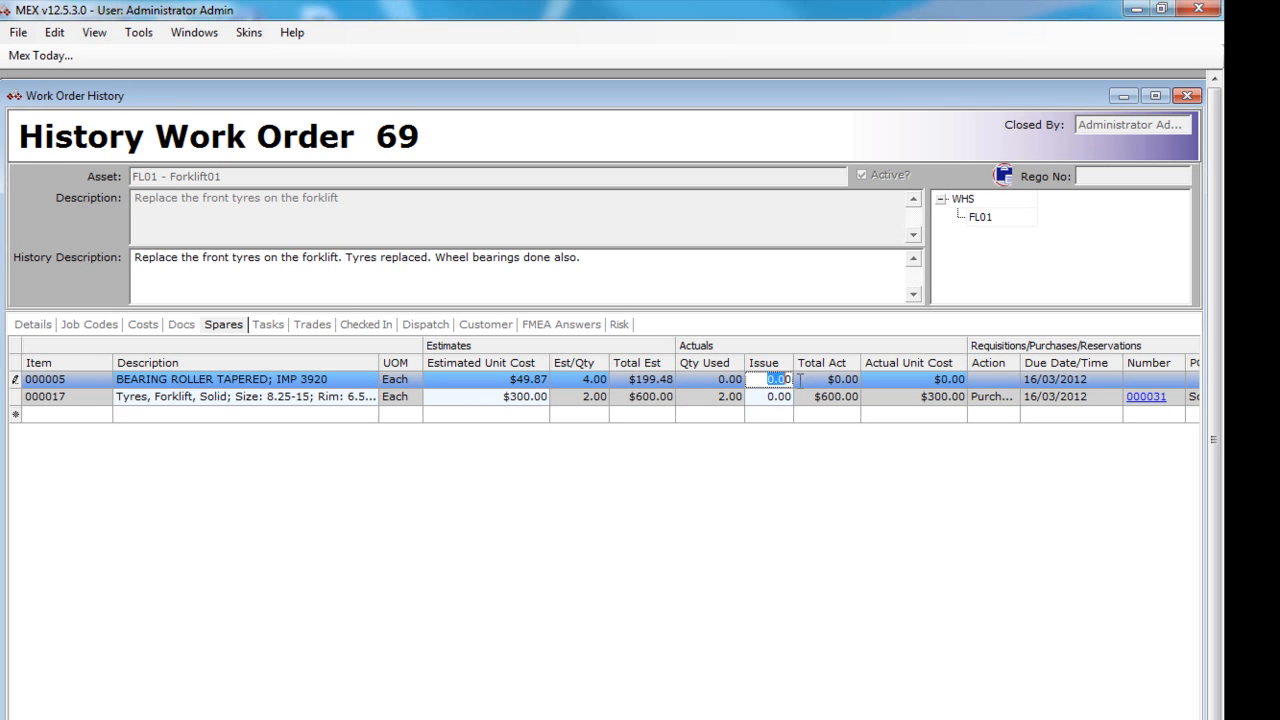
{"action": "type", "text": "4"}
{"action": "key", "text": "Tab"}
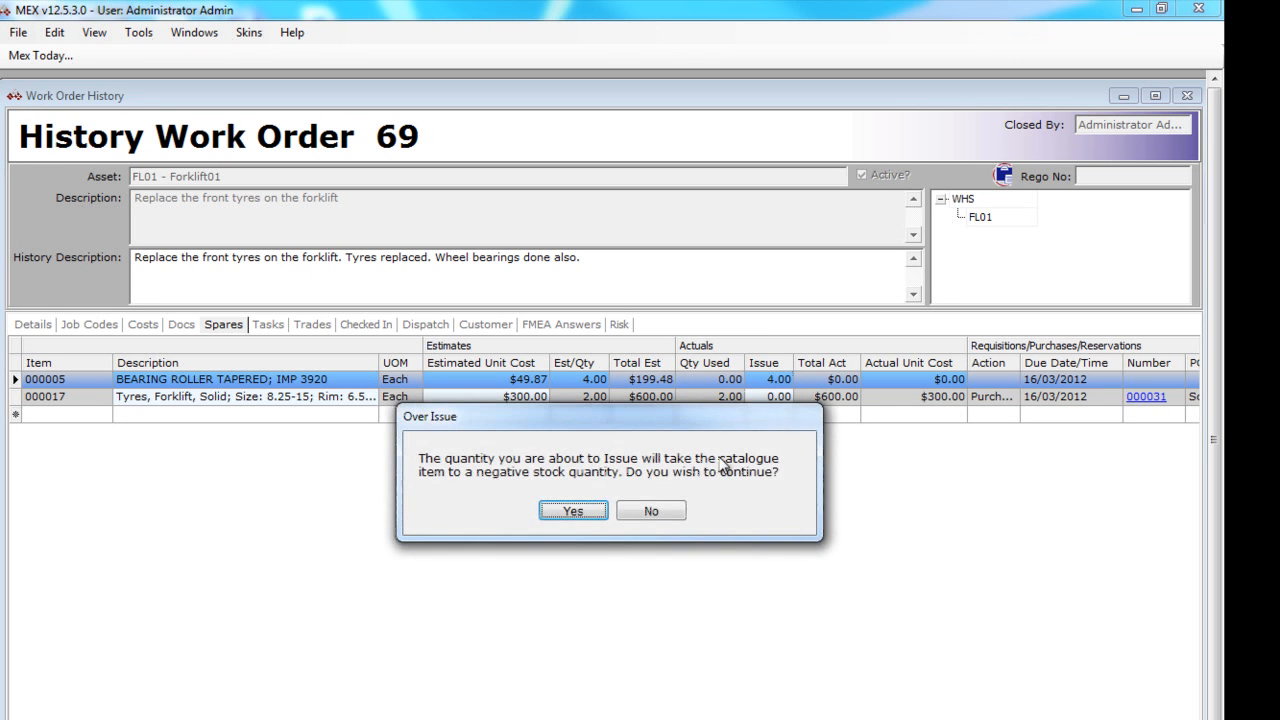
{"action": "left_click", "coordinate": [580, 511]}
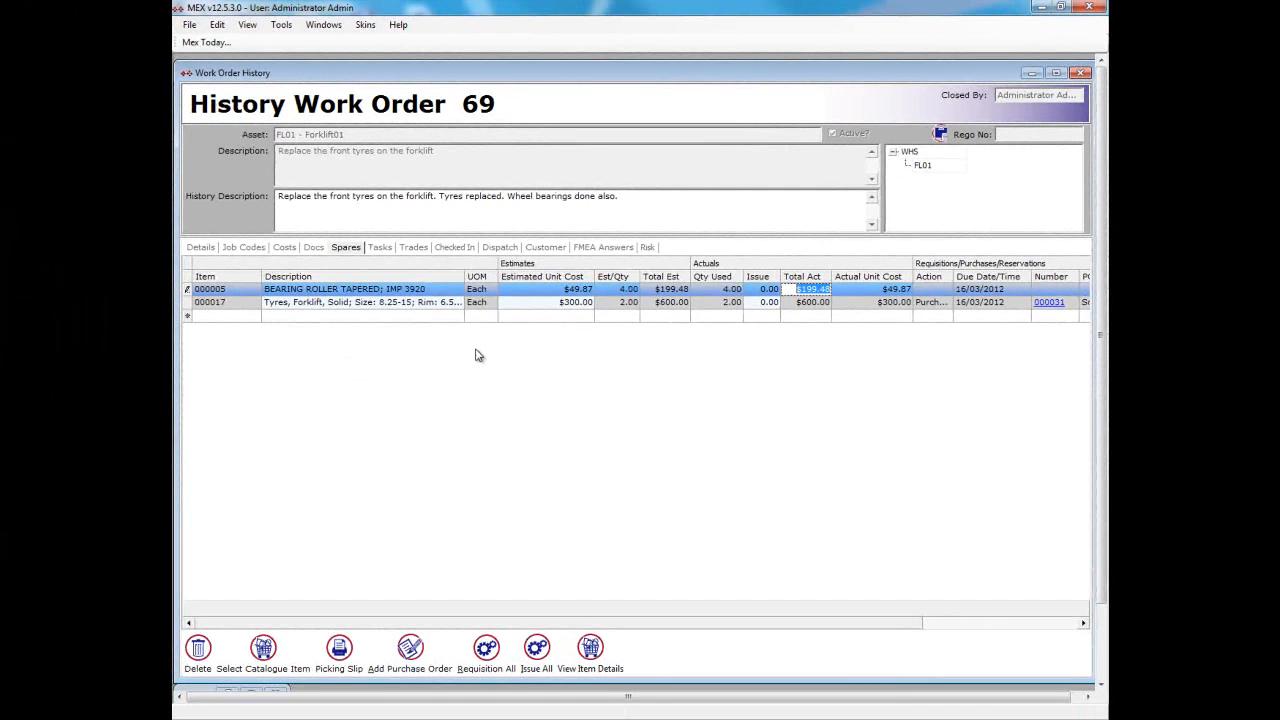
- Search the spares catalogue for "seal" and add mechanical pump seal SLMPGLMP to the spares without updating the APL
{"action": "left_click", "coordinate": [379, 316]}
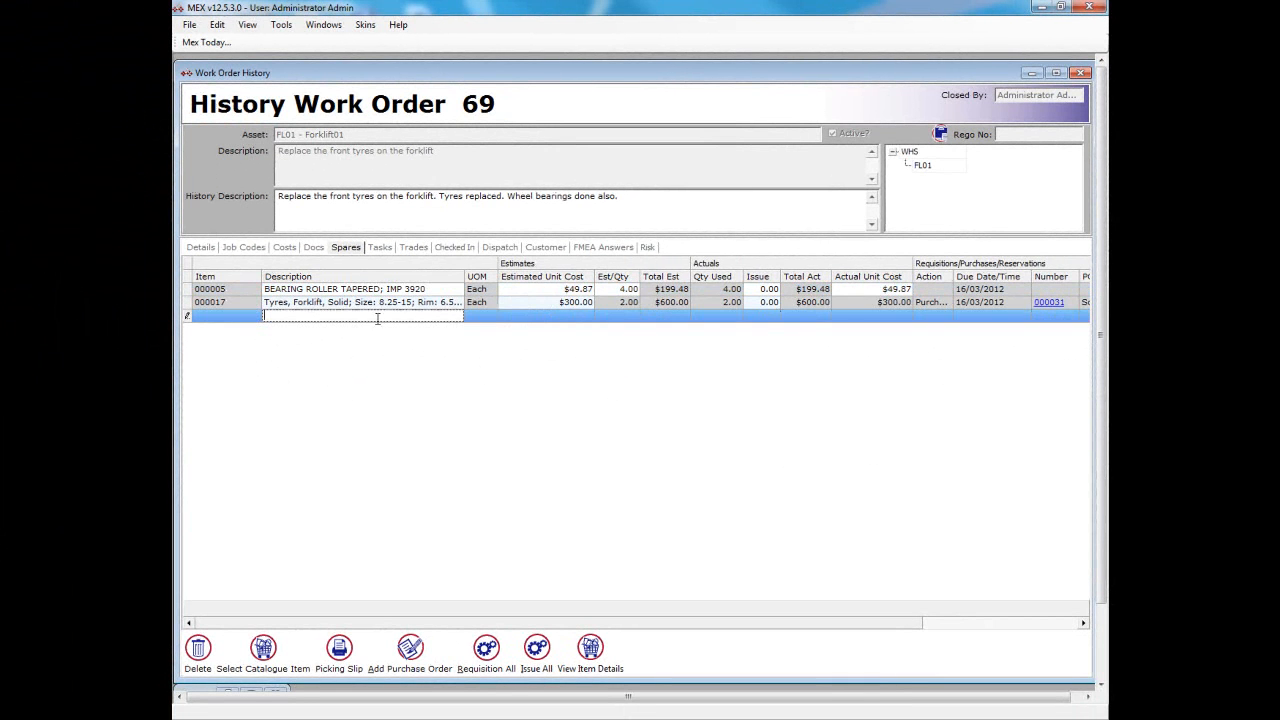
{"action": "left_click", "coordinate": [263, 655]}
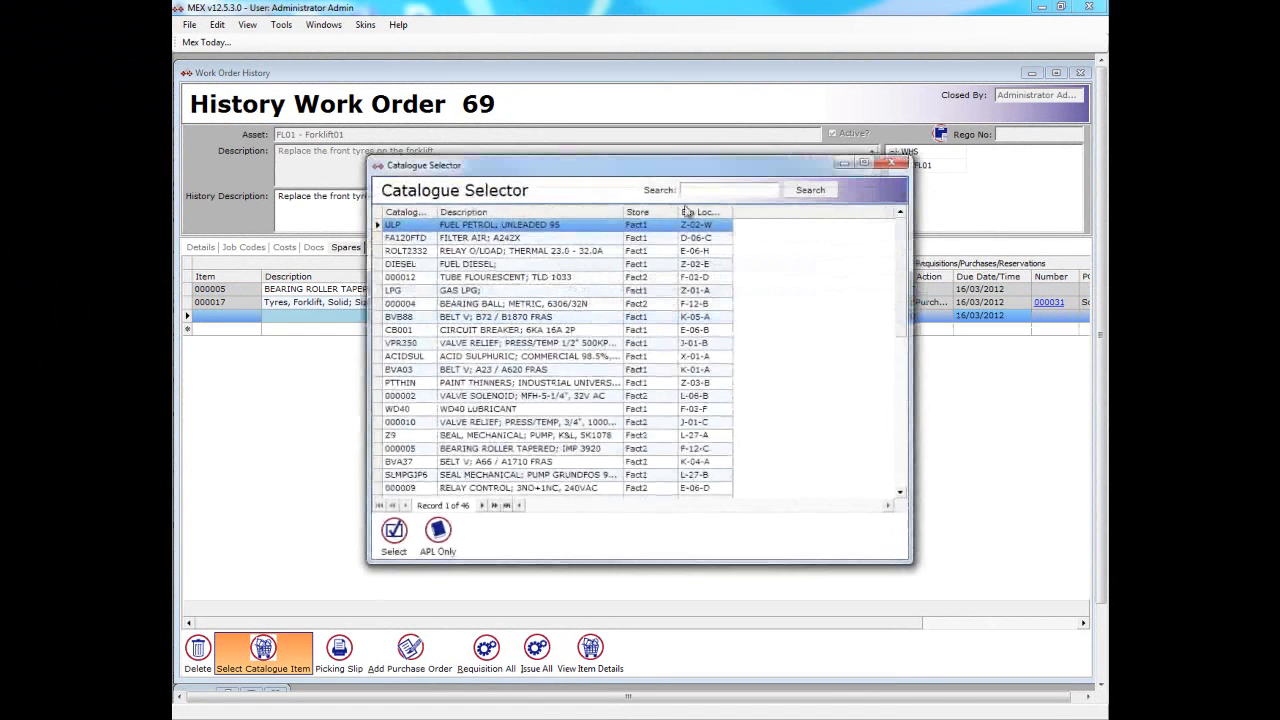
{"action": "type", "text": "seal"}
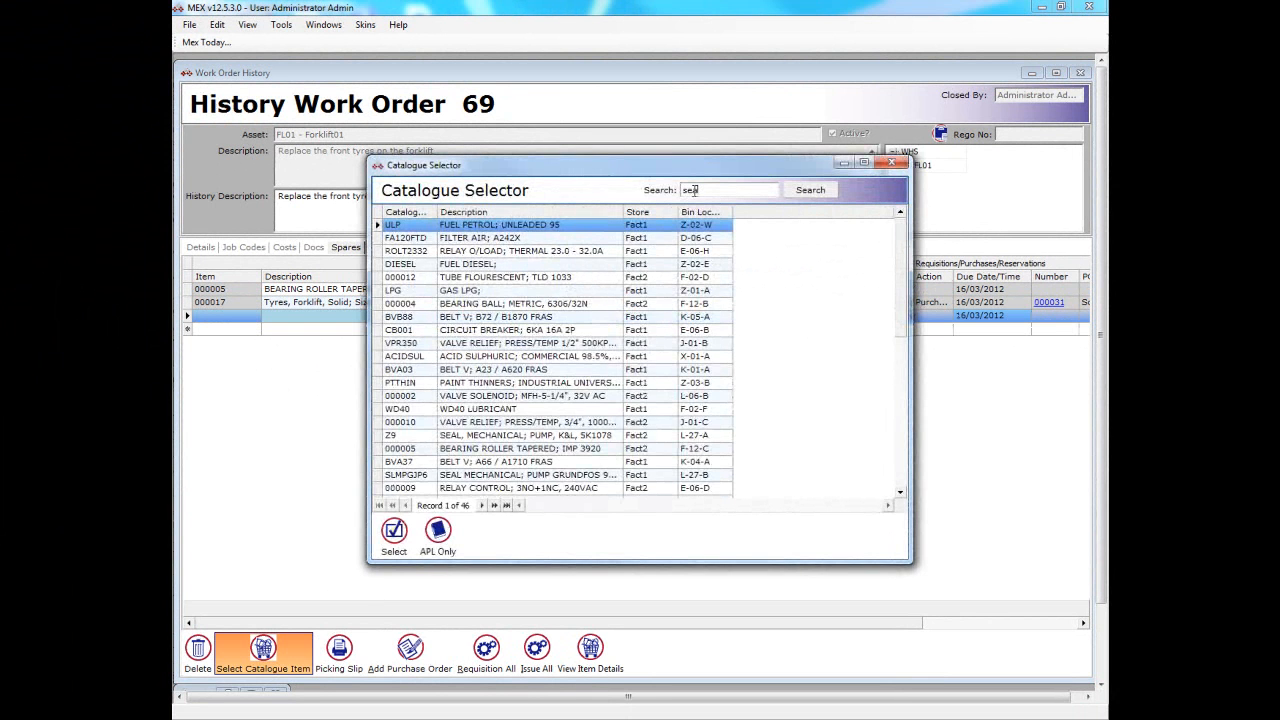
{"action": "key", "text": "Return"}
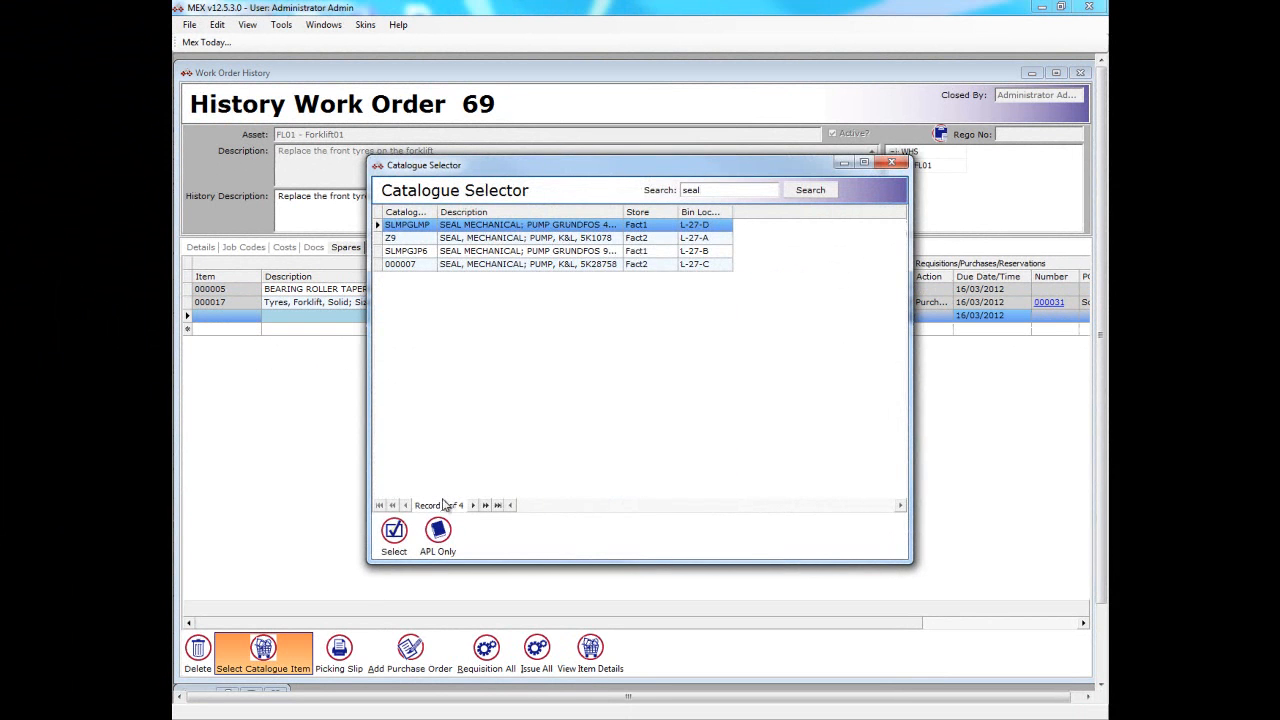
{"action": "left_click", "coordinate": [405, 533]}
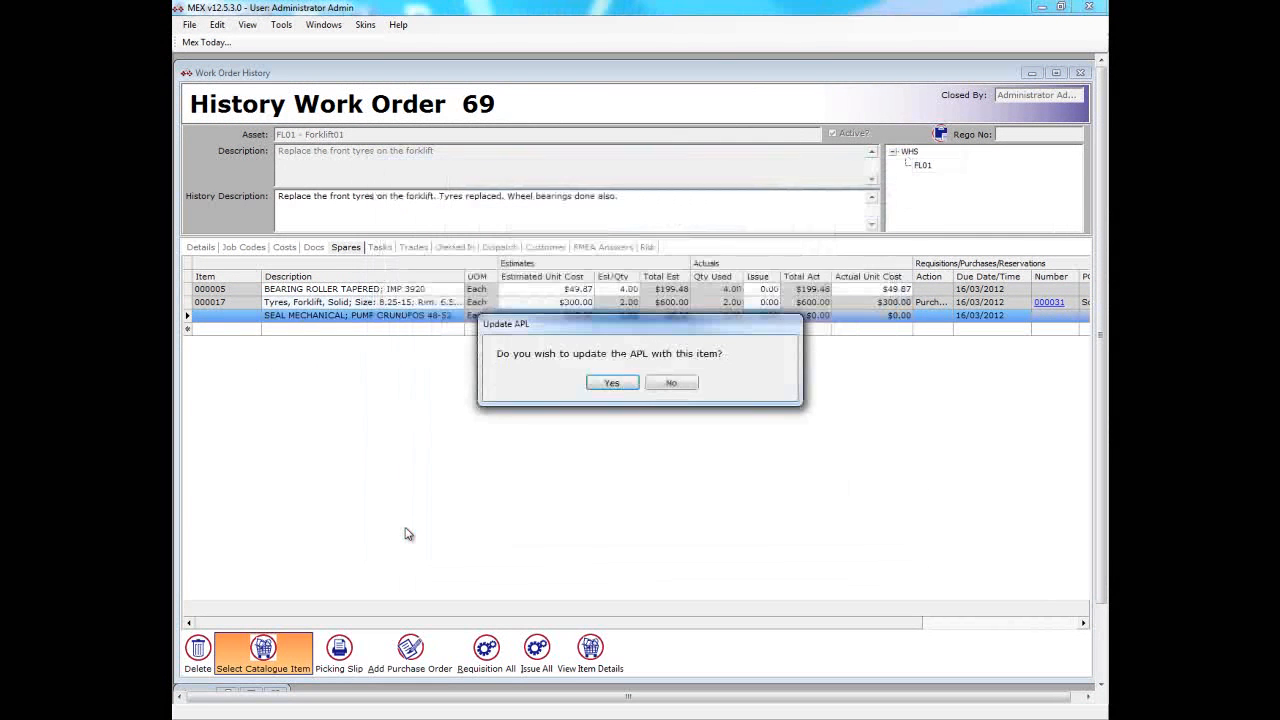
{"action": "left_click", "coordinate": [686, 383]}
- Set the estimated quantity of the mechanical seal spare to 4
{"action": "left_click", "coordinate": [620, 316]}
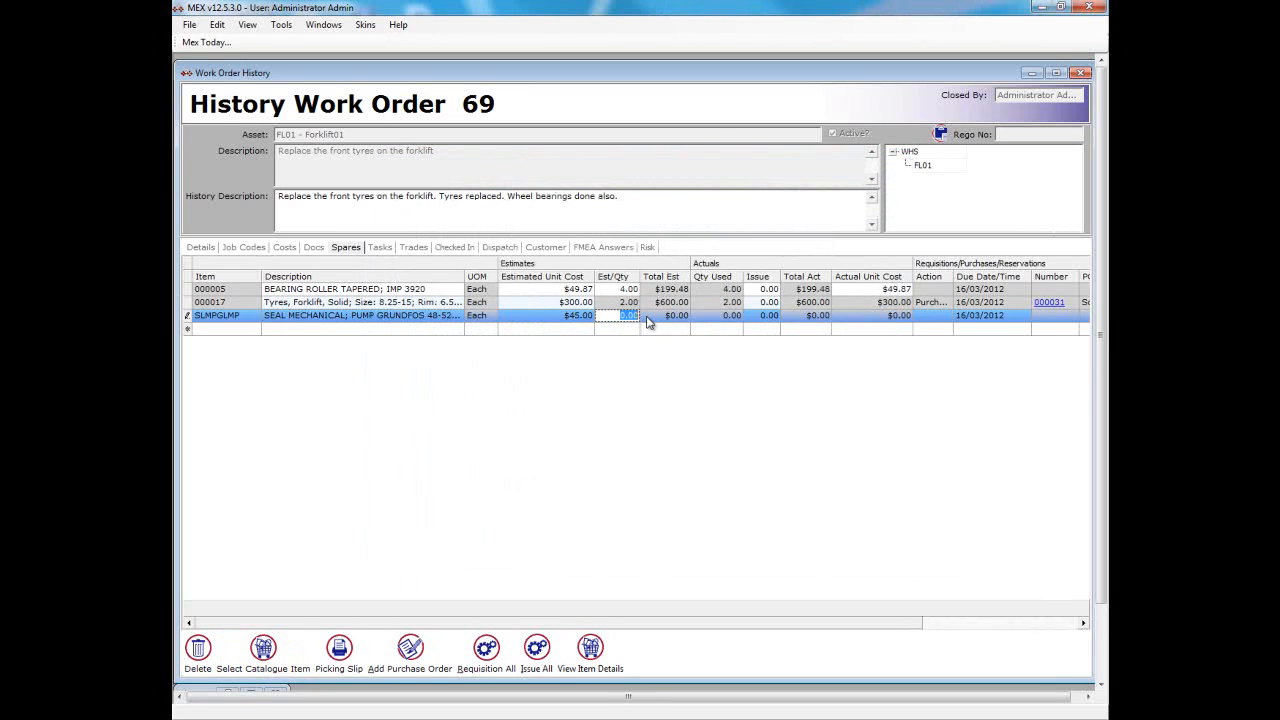
{"action": "type", "text": "4"}
{"action": "left_click", "coordinate": [655, 336]}
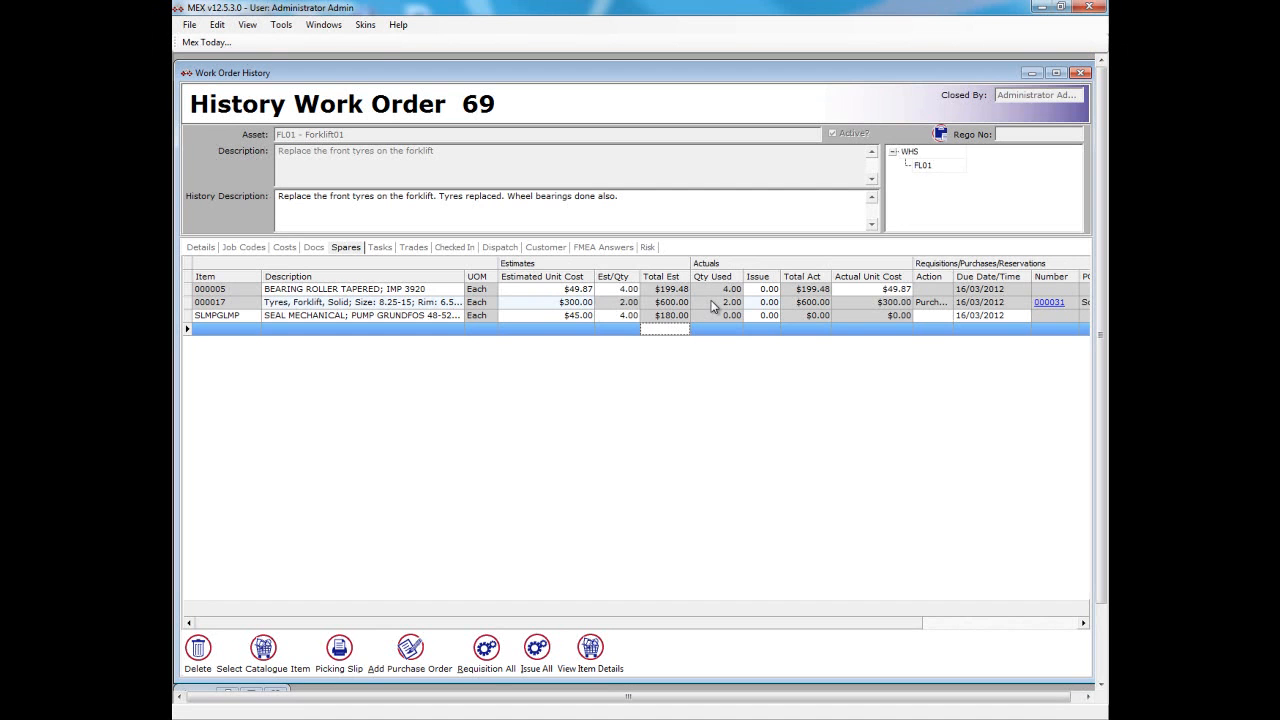
- Review the estimated and actual labour and material costs of the history work order, and close it
{"action": "left_click", "coordinate": [667, 290]}
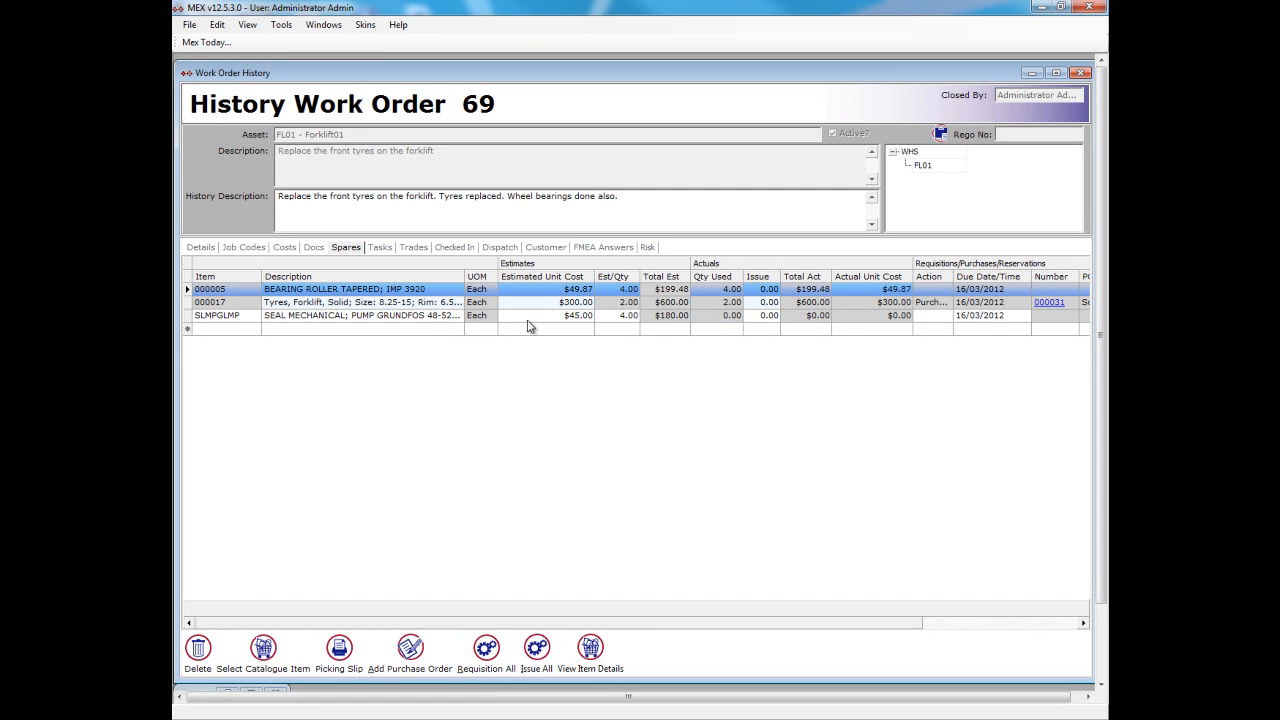
{"action": "left_click", "coordinate": [286, 249]}
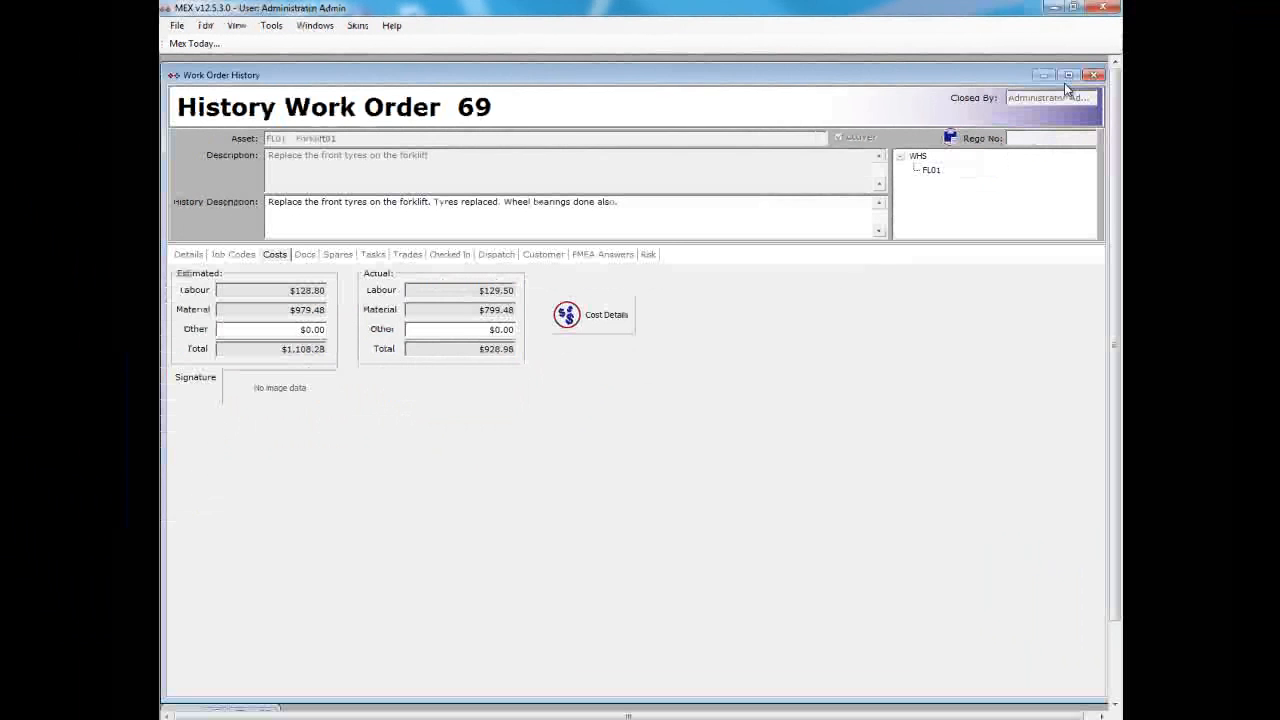
{"action": "left_click", "coordinate": [1193, 91]}
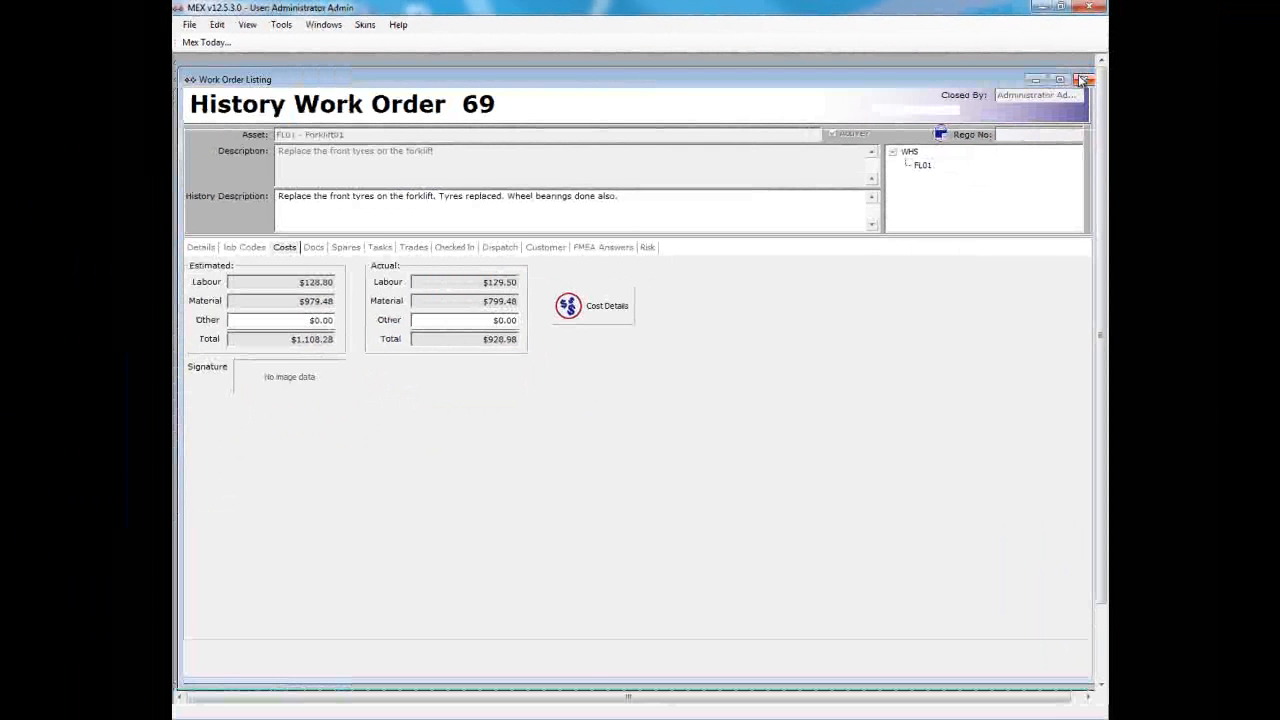
- Leave the work order listing, look up the closed forklift tyre job 69 in the work order history, and exit its details
{"action": "left_click", "coordinate": [1083, 80]}
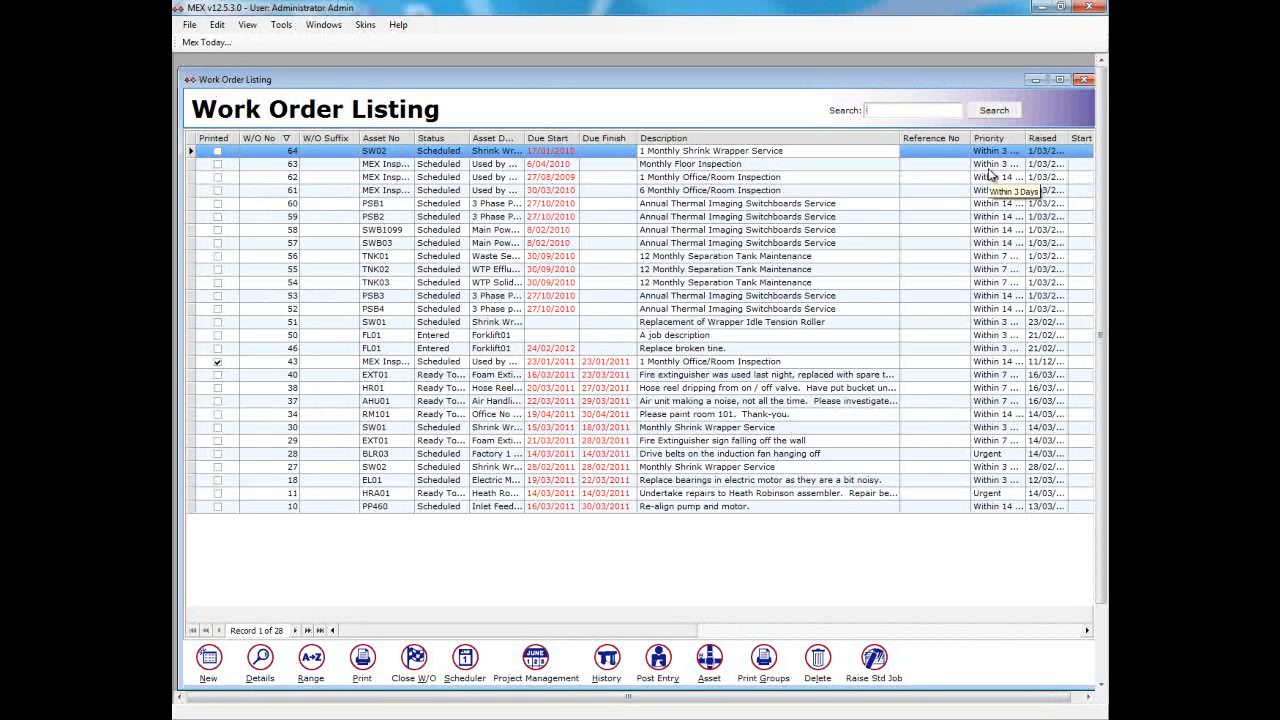
{"action": "left_click", "coordinate": [1087, 80]}
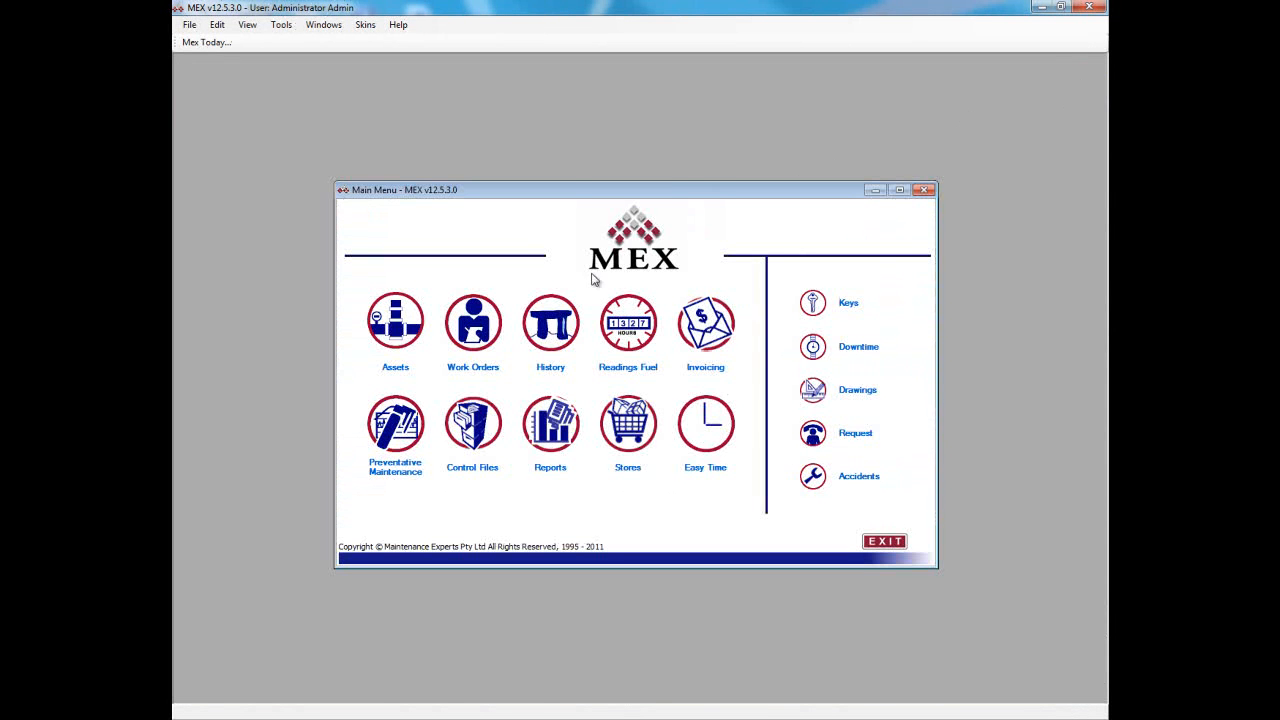
{"action": "left_click", "coordinate": [549, 318]}
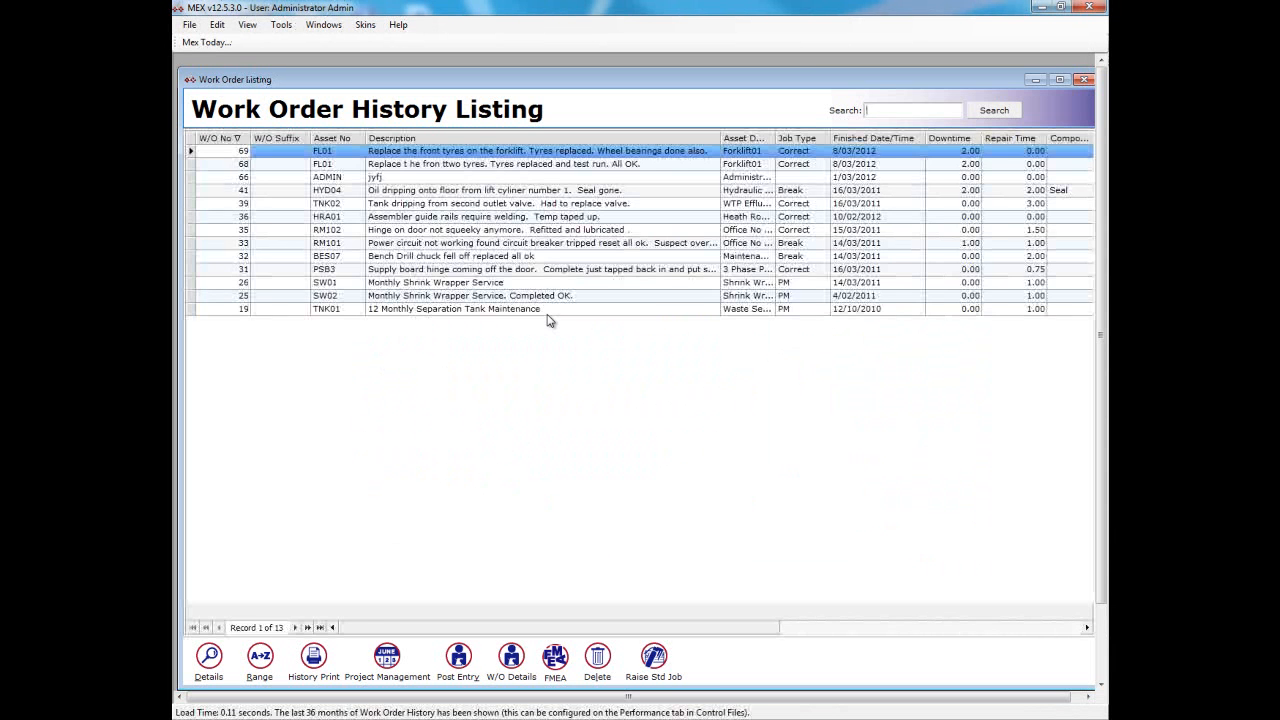
{"action": "double_click", "coordinate": [575, 155]}
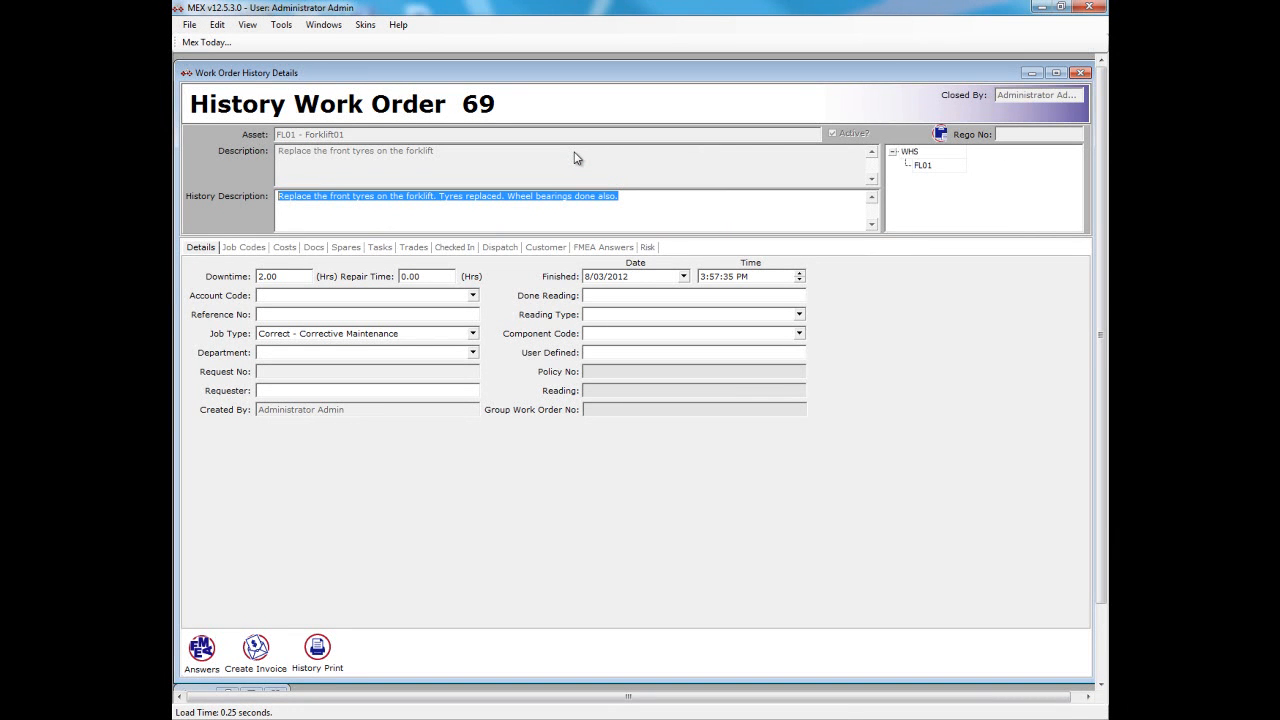
{"action": "left_click", "coordinate": [1080, 74]}
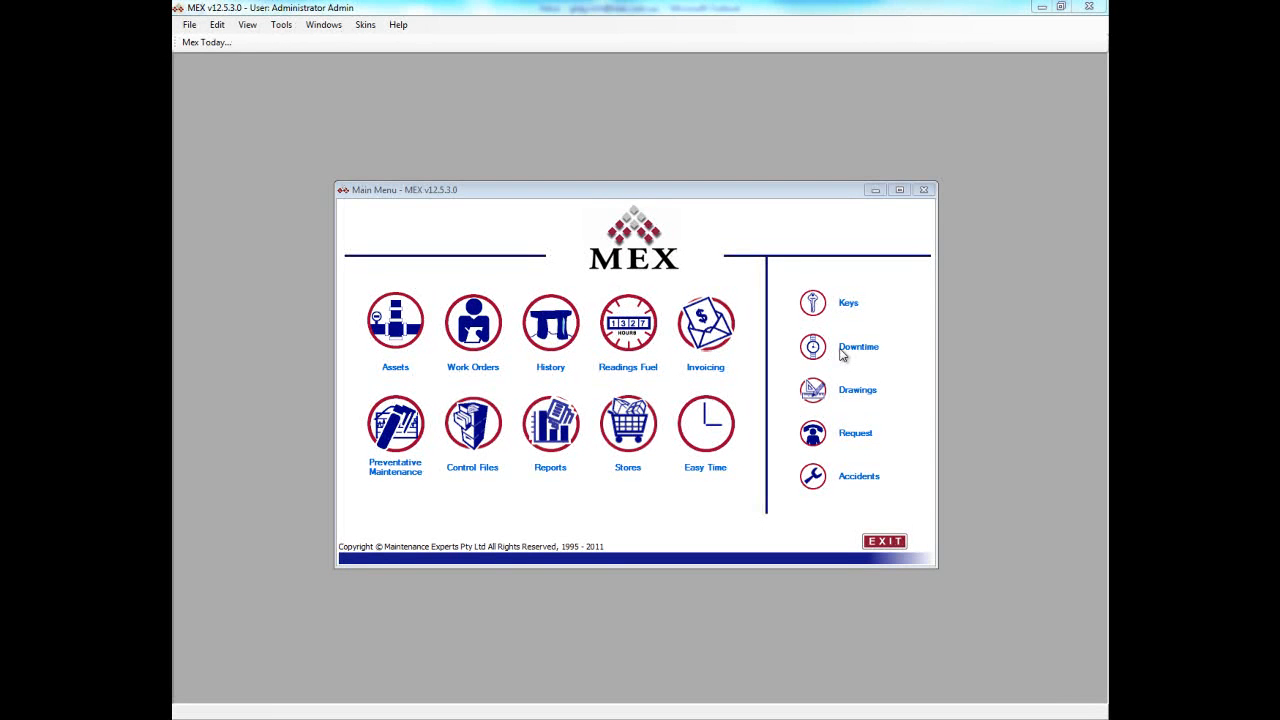
- Open the request listing and view the details of request number 1
{"action": "left_click", "coordinate": [824, 440]}
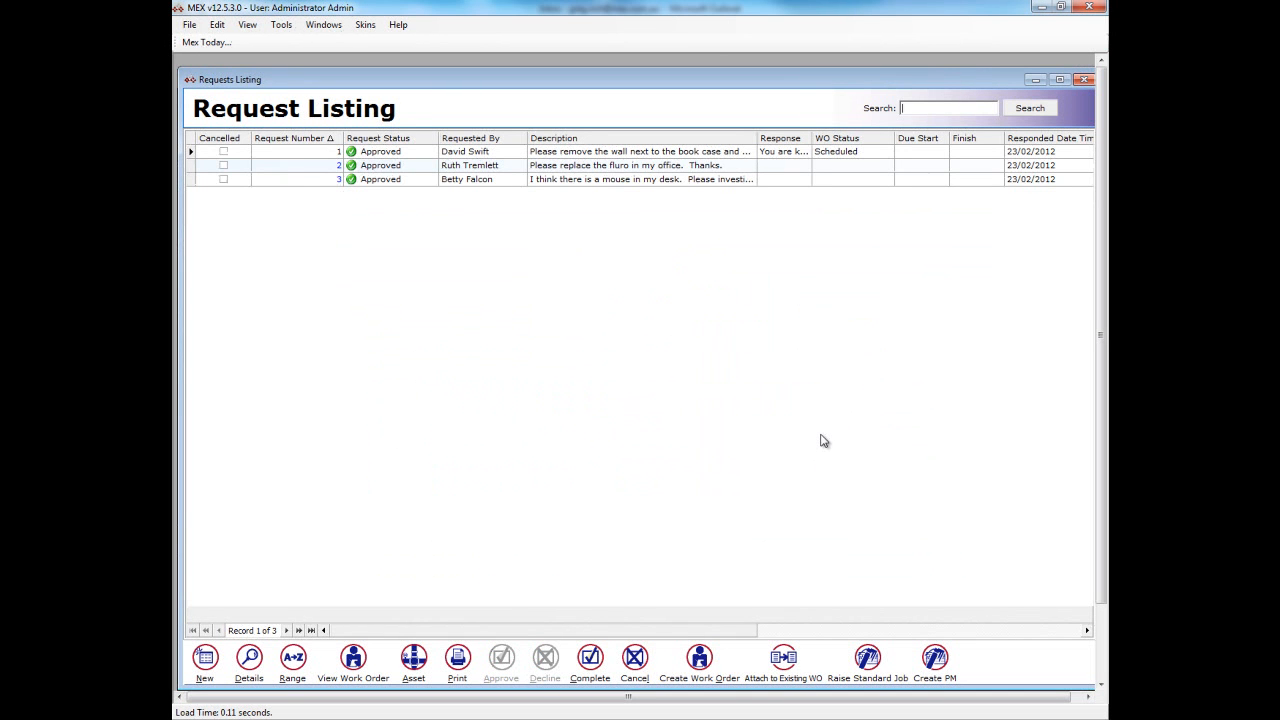
{"action": "left_click", "coordinate": [251, 660]}
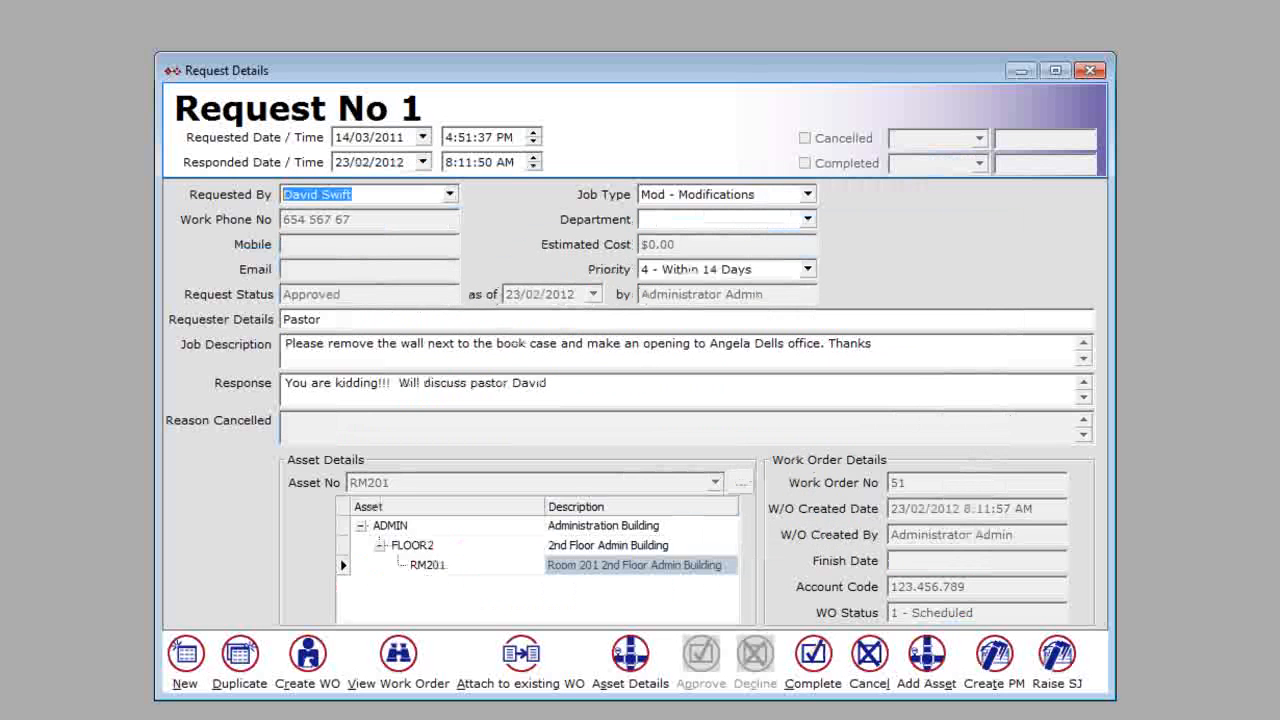
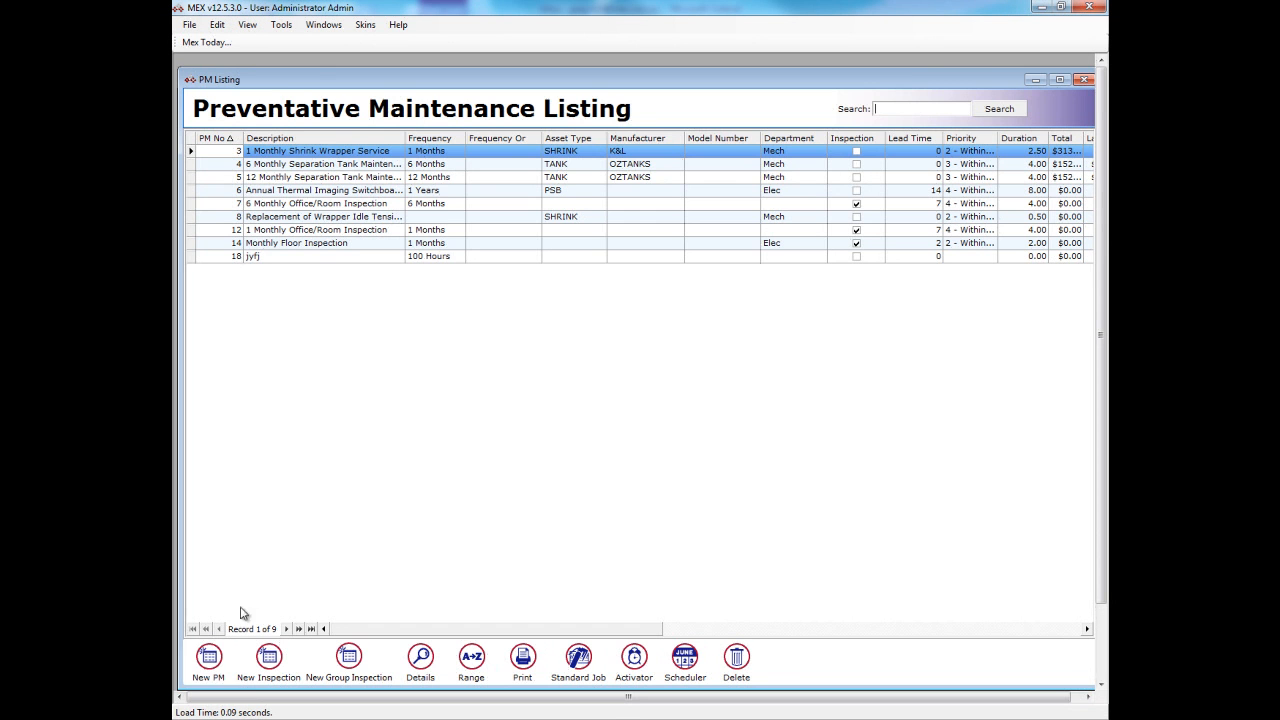
- Create a new preventative maintenance record with the description "Starirwell Fan 3 Monthly Inspection"
{"action": "left_click", "coordinate": [210, 660]}
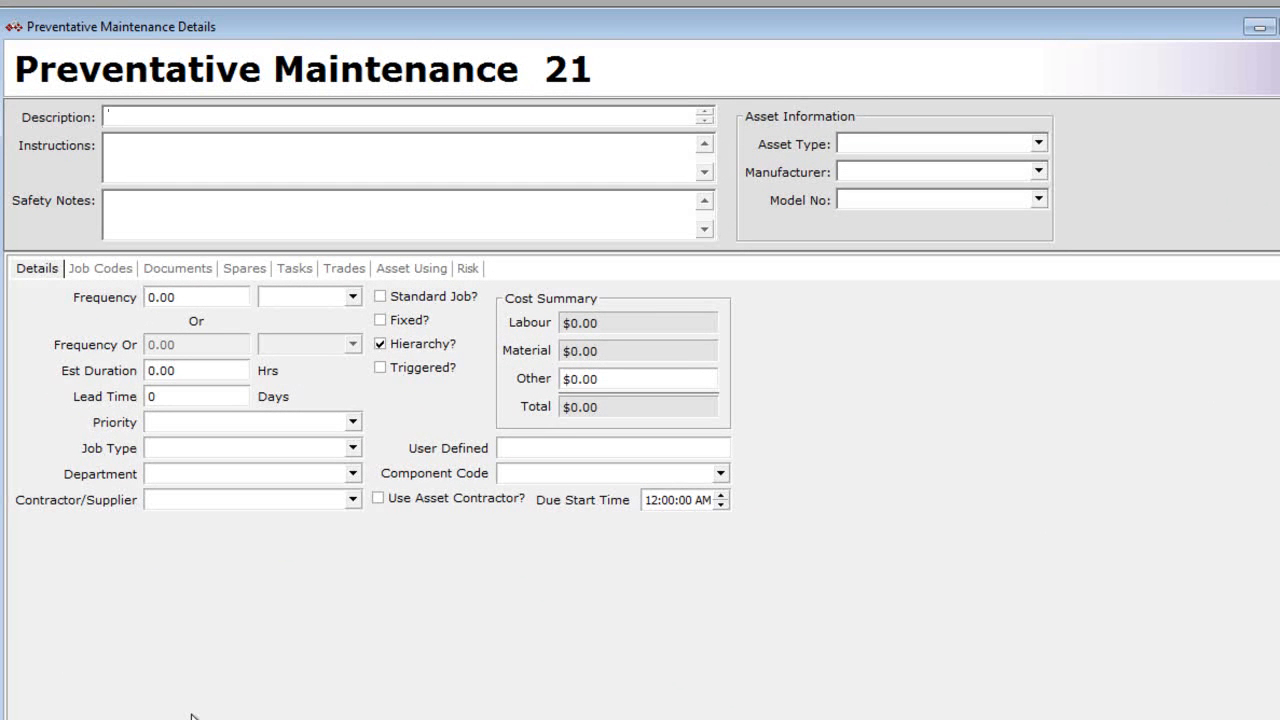
{"action": "type", "text": "Starirwell Fan 3 Monthly In"}
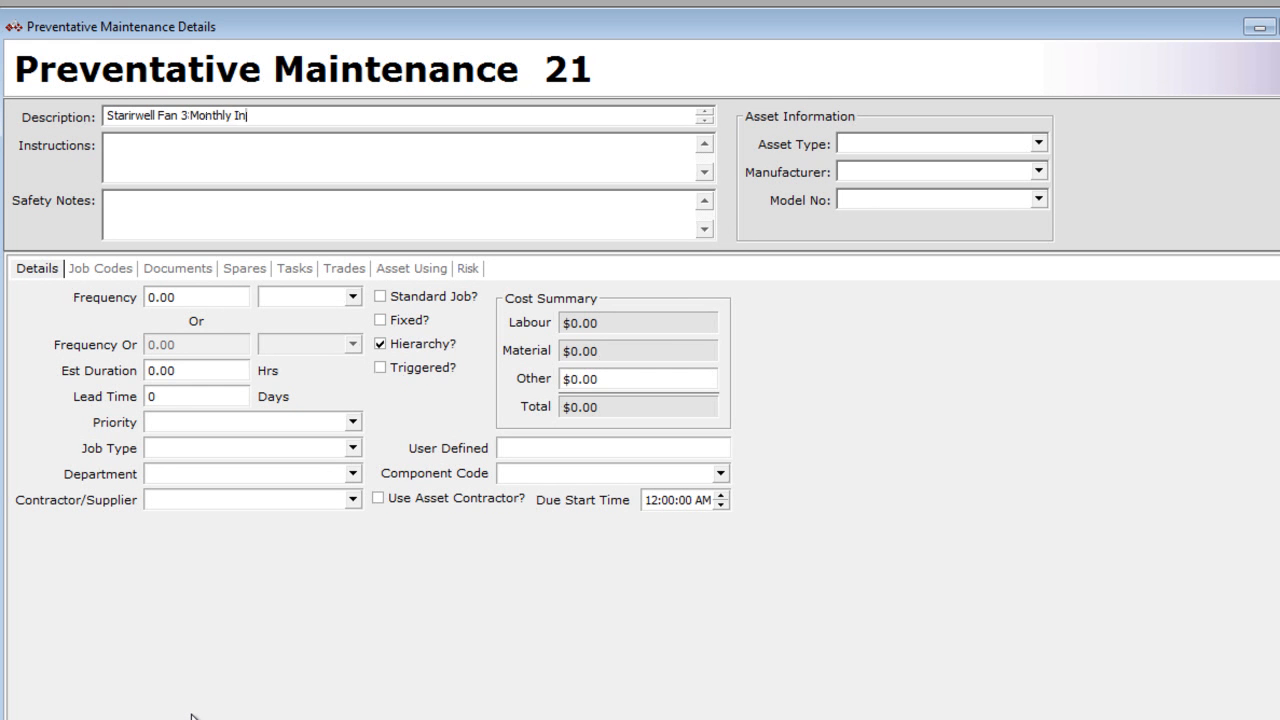
{"action": "type", "text": "spection"}
- Assign the stairwell fan asset type SFAN to the preventative maintenance record so its assets are listed as using it
{"action": "left_click", "coordinate": [406, 270]}
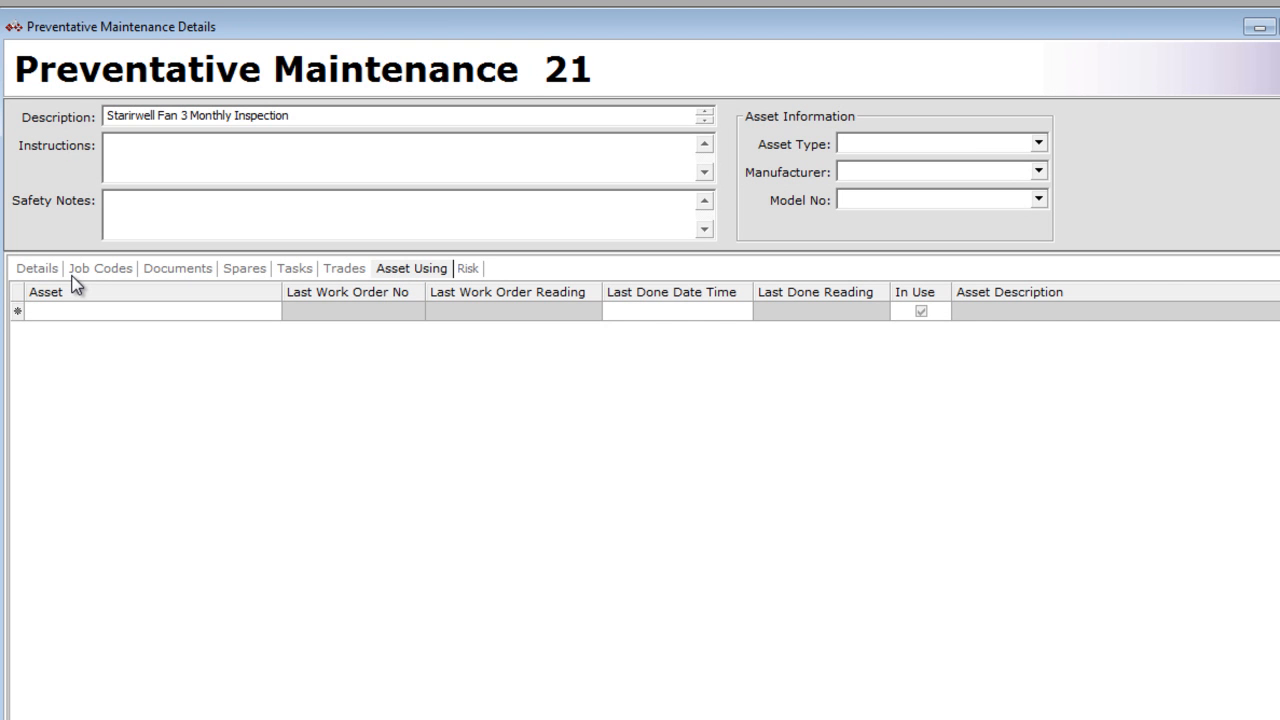
{"action": "left_click", "coordinate": [1040, 145]}
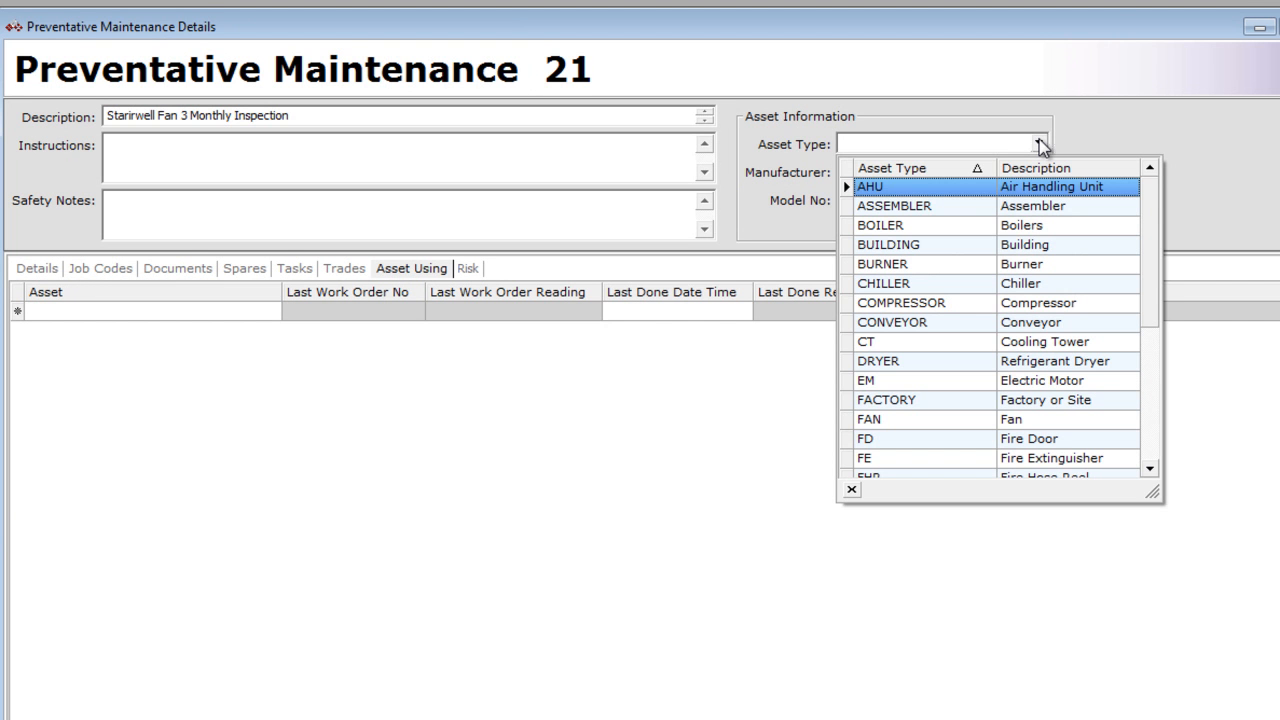
{"action": "scroll", "coordinate": [1050, 175], "scroll_direction": "down", "scroll_amount": 4}
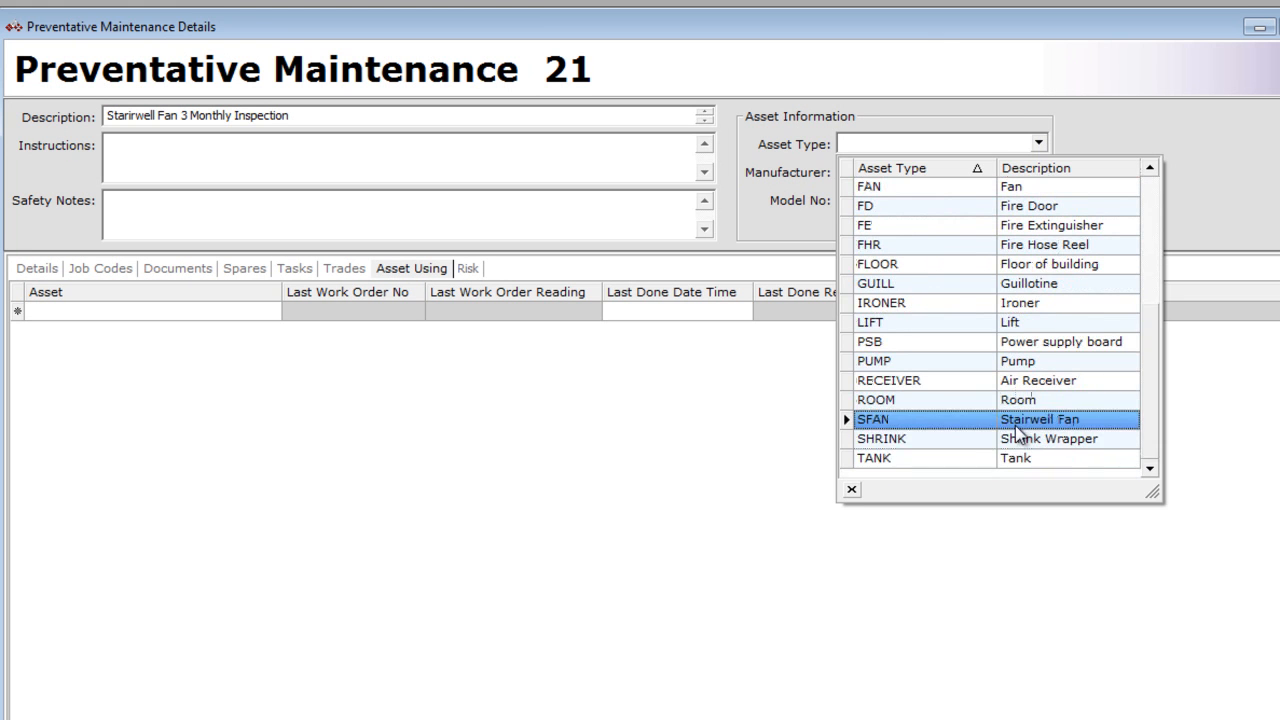
{"action": "left_click", "coordinate": [1018, 421]}
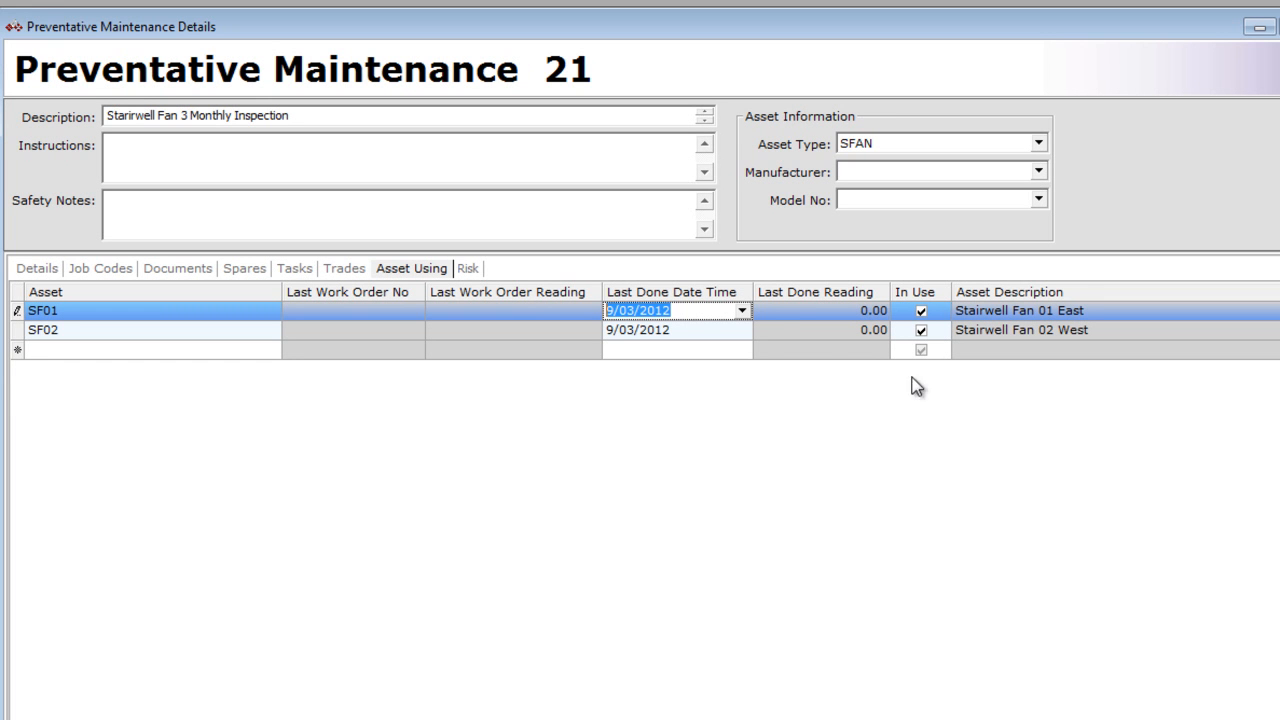
- Set the last done date to 27/12/2011 for asset SF01 and 29/02/2012 for asset SF02
{"action": "left_click", "coordinate": [742, 311]}
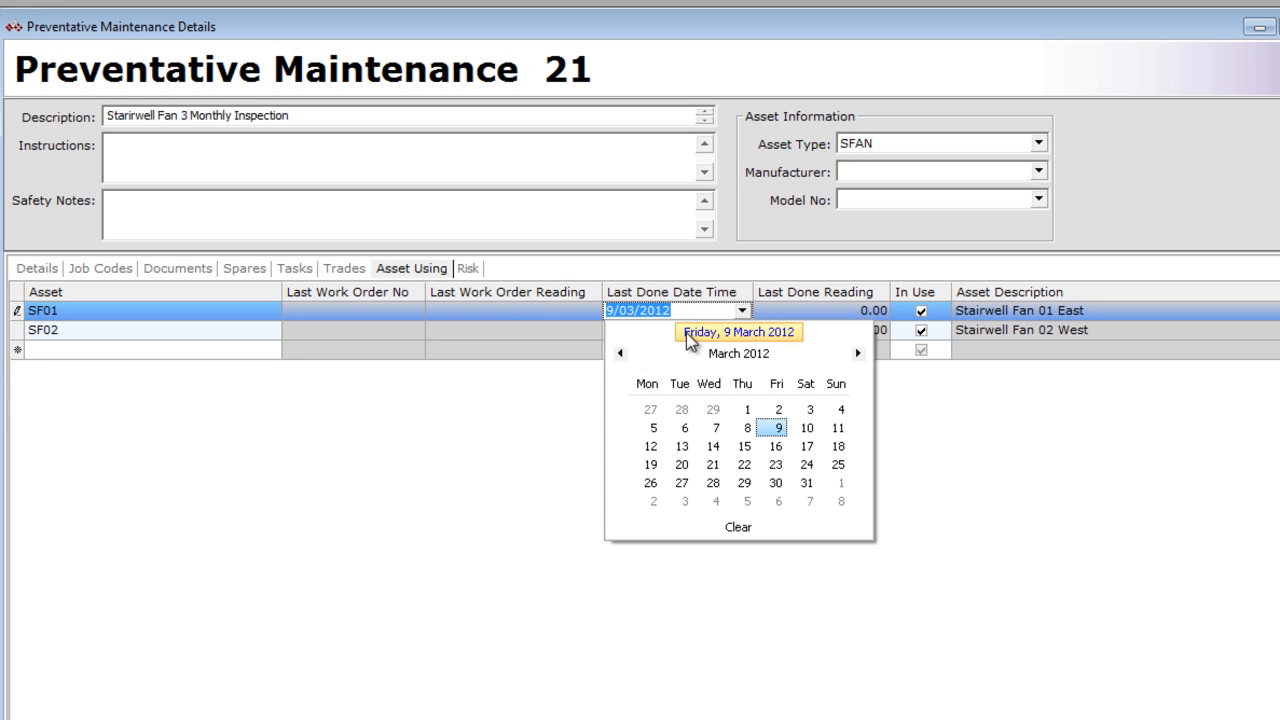
{"action": "left_click", "coordinate": [622, 353]}
{"action": "left_click", "coordinate": [622, 353]}
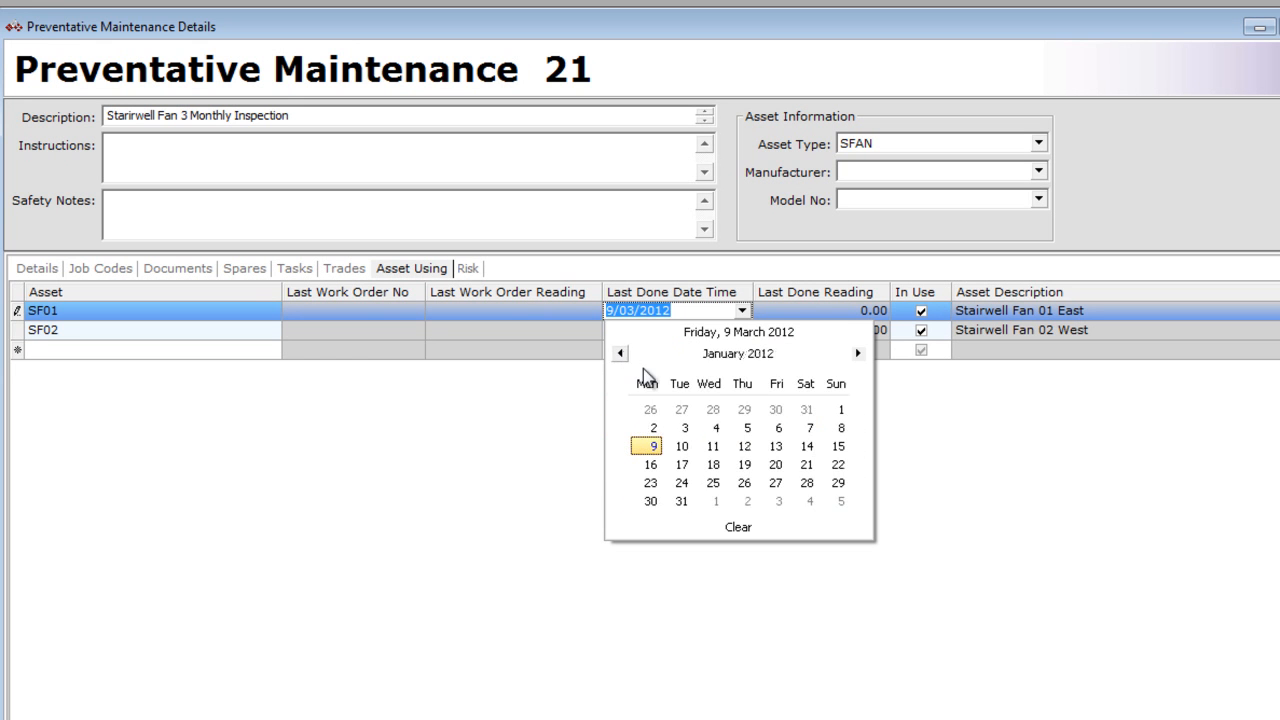
{"action": "left_click", "coordinate": [687, 414]}
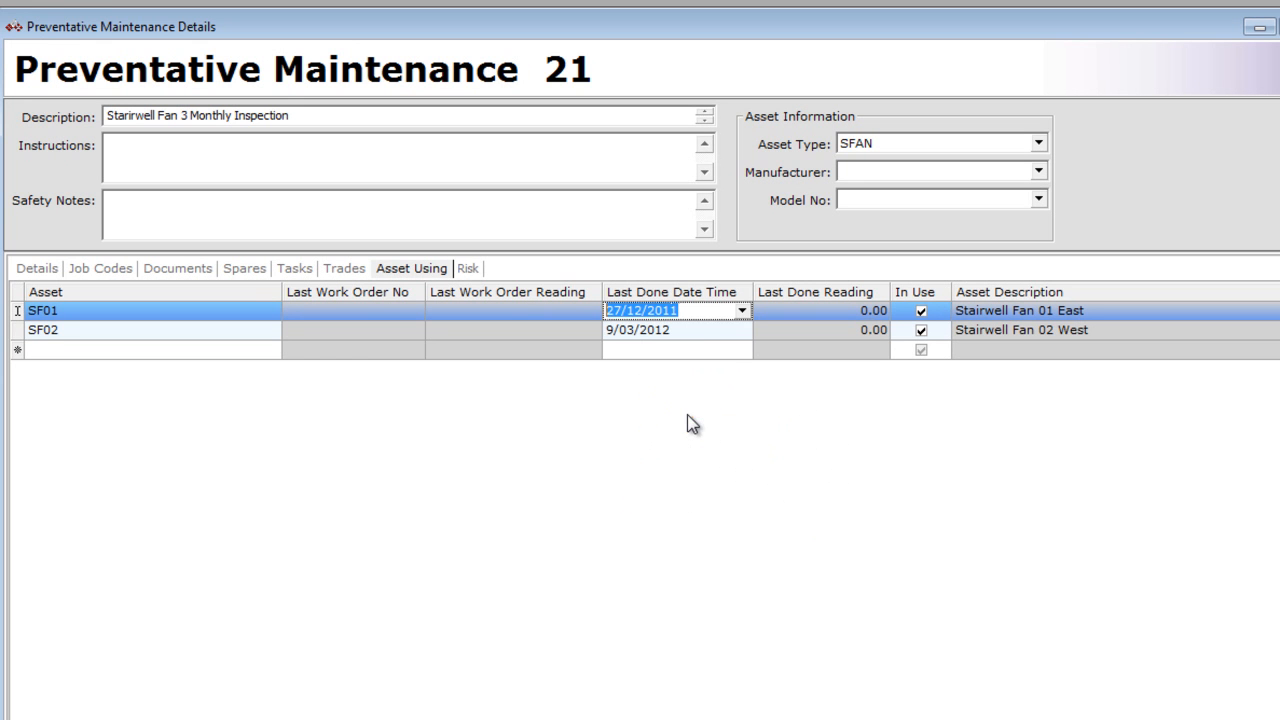
{"action": "left_click", "coordinate": [736, 333]}
{"action": "left_click", "coordinate": [742, 330]}
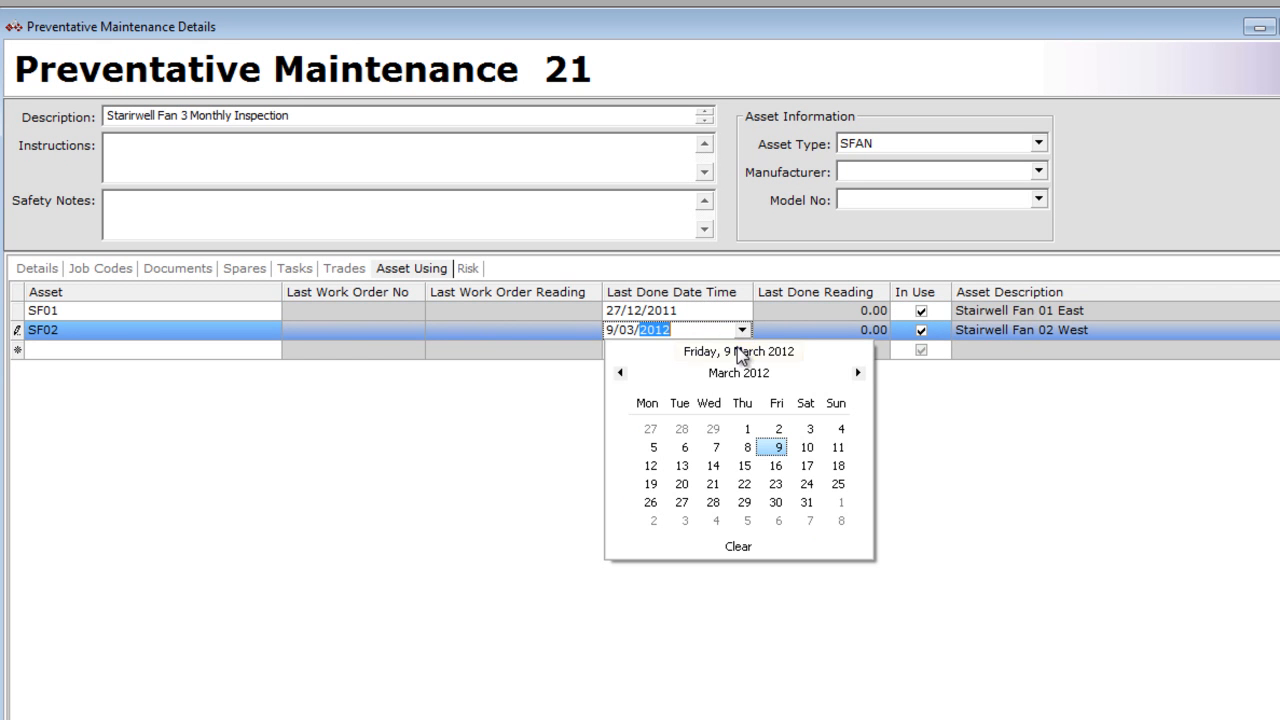
{"action": "left_click", "coordinate": [720, 431]}
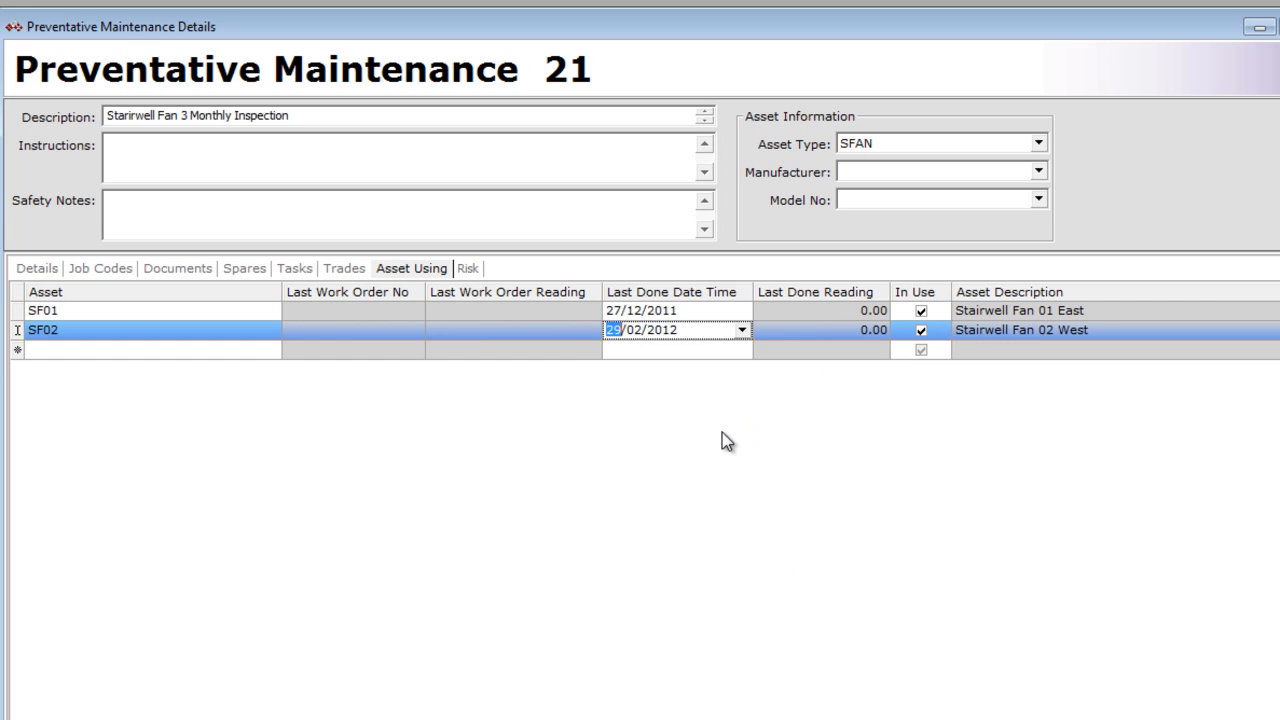
{"action": "left_click", "coordinate": [706, 349]}
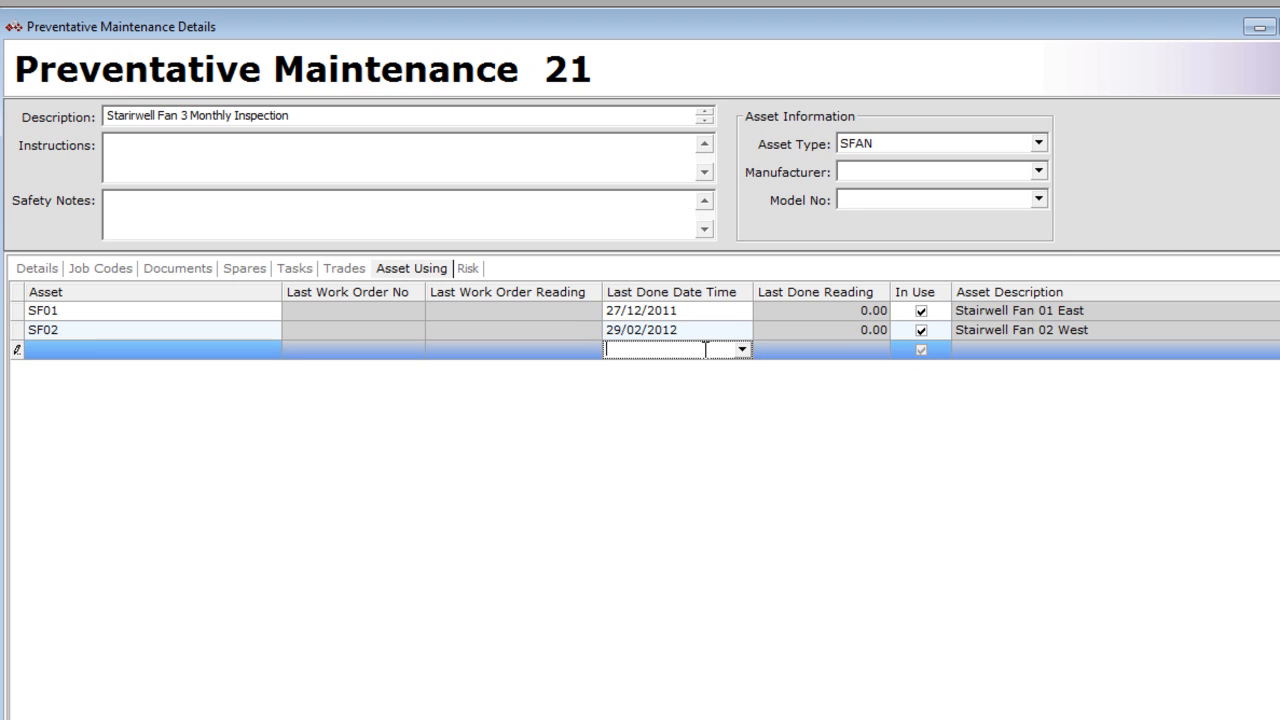
- Set the frequency in the maintenance record's details to 3 Months
{"action": "left_click", "coordinate": [53, 270]}
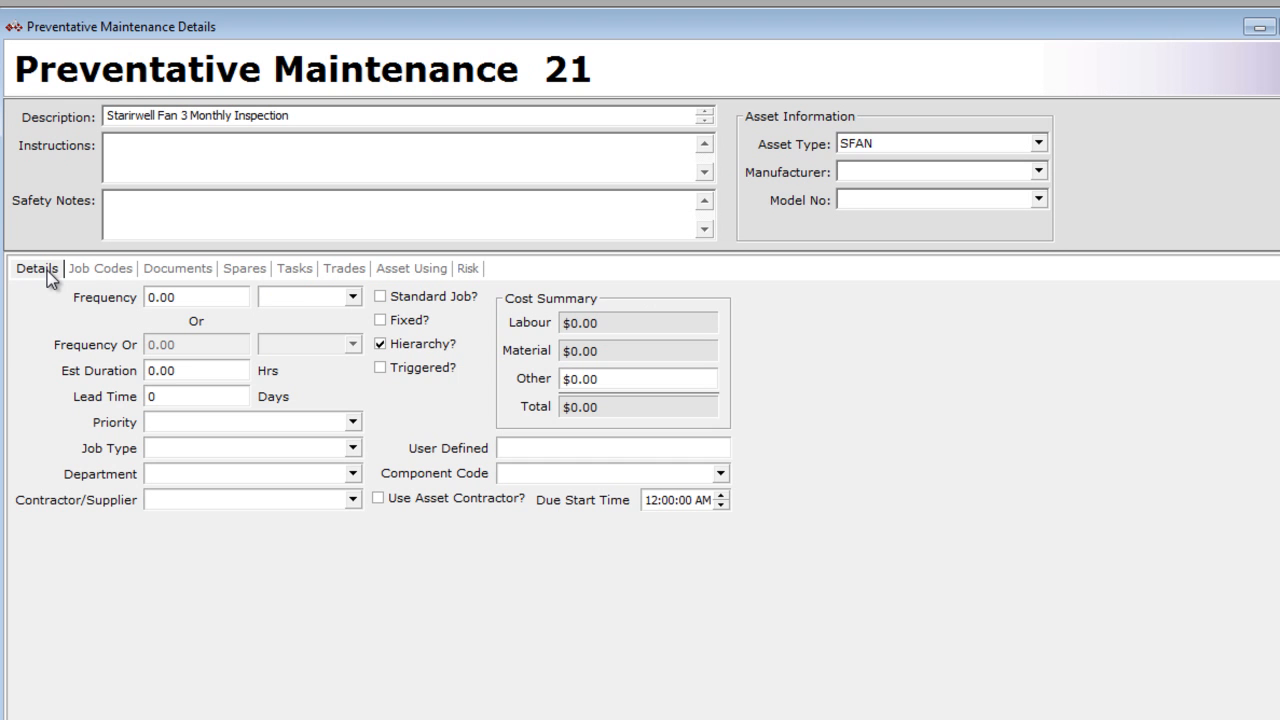
{"action": "left_click", "coordinate": [186, 298]}
{"action": "left_click_drag", "start_coordinate": [186, 298], "coordinate": [107, 305]}
{"action": "type", "text": "3"}
{"action": "left_click", "coordinate": [353, 297]}
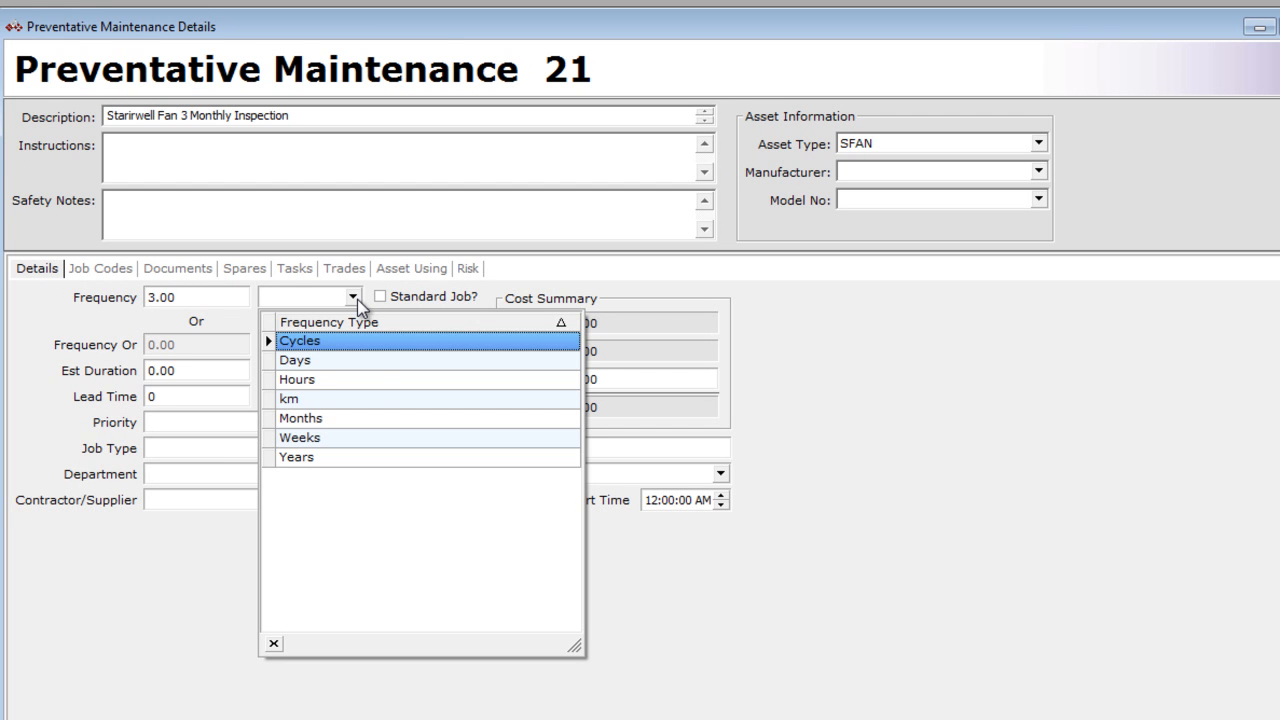
{"action": "left_click", "coordinate": [371, 419]}
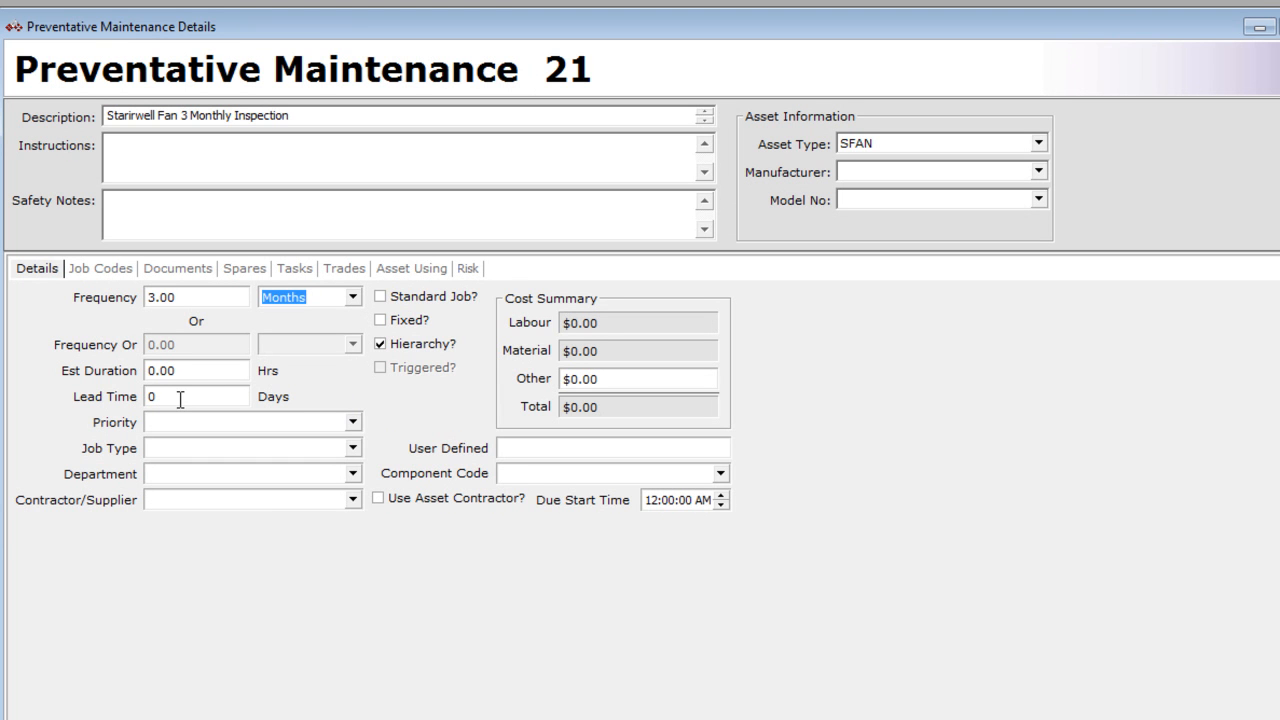
- Set the lead time to 5 days, the priority to 3 - Within 7 Days and the job type to PM - Preventative Maintenance
{"action": "left_click_drag", "start_coordinate": [180, 399], "coordinate": [119, 396]}
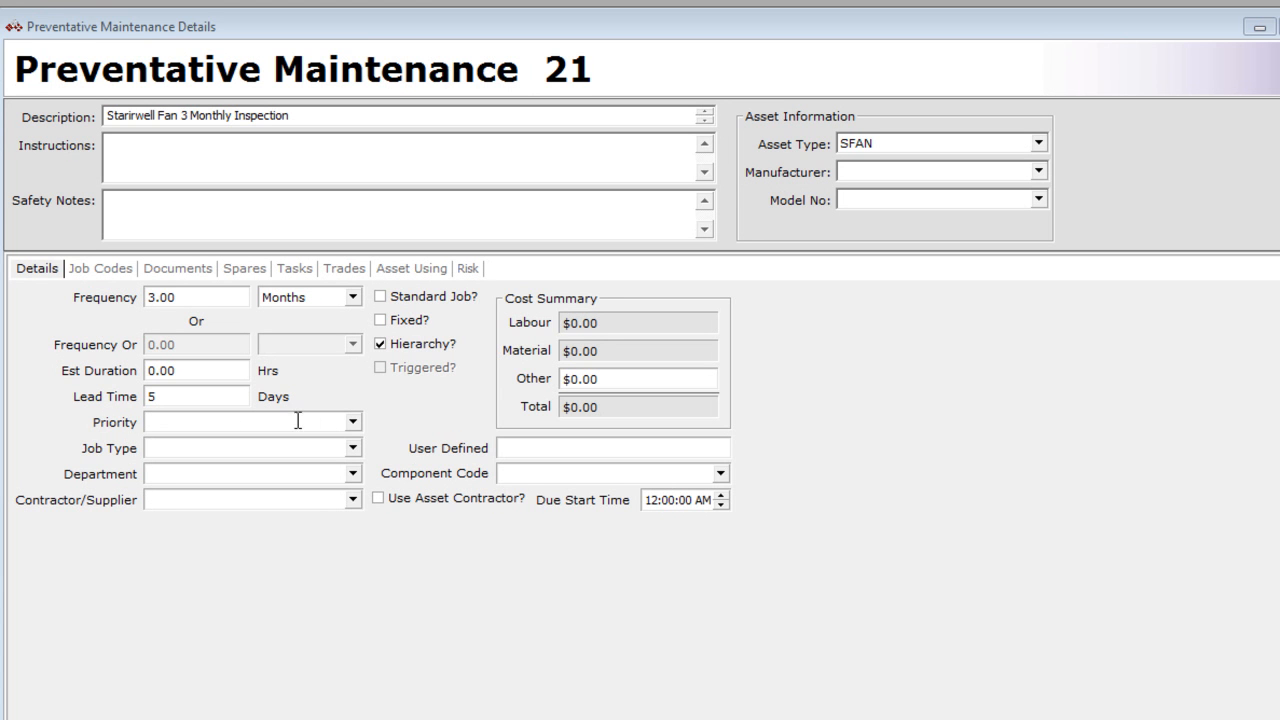
{"action": "left_click", "coordinate": [354, 424]}
{"action": "left_click", "coordinate": [355, 504]}
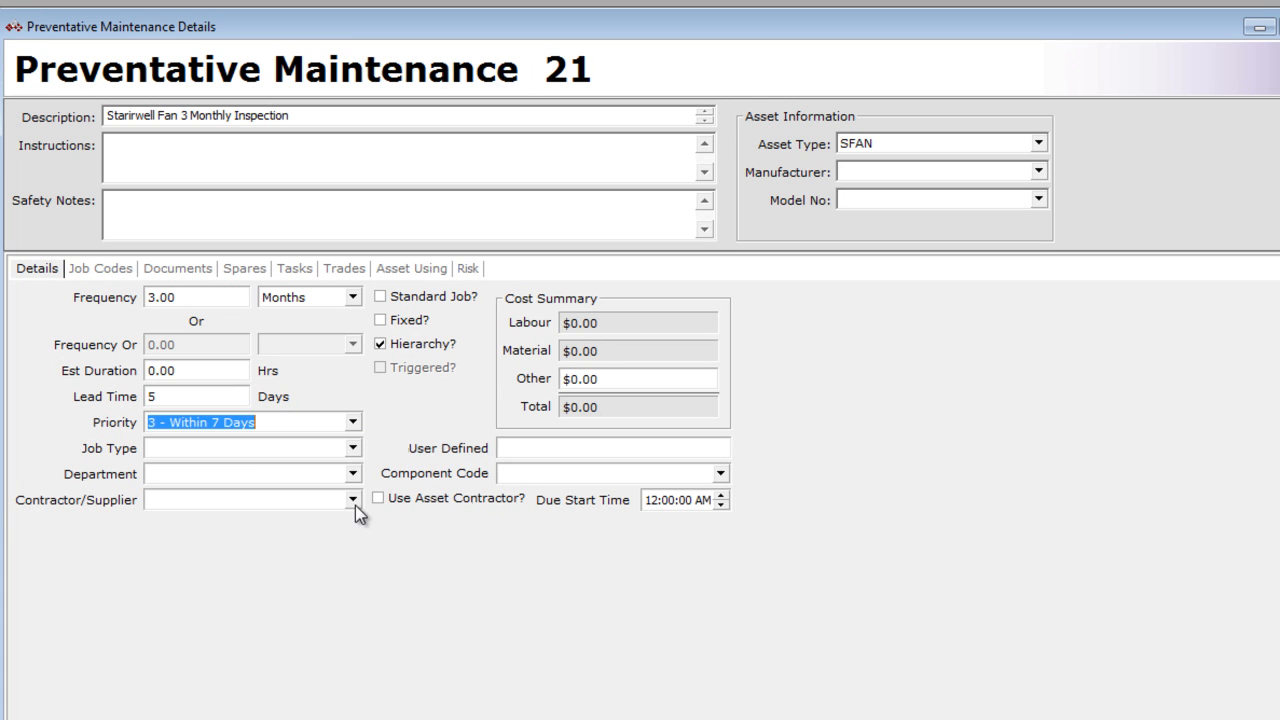
{"action": "left_click", "coordinate": [354, 450]}
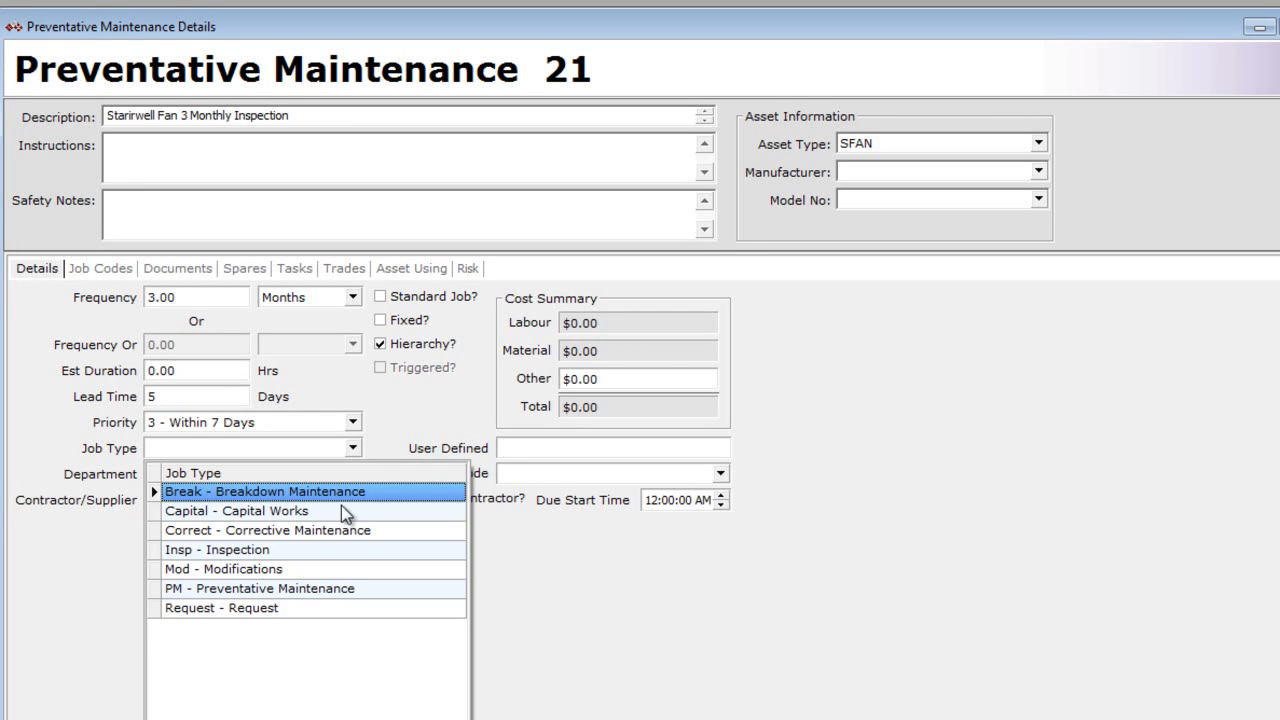
{"action": "left_click", "coordinate": [326, 587]}
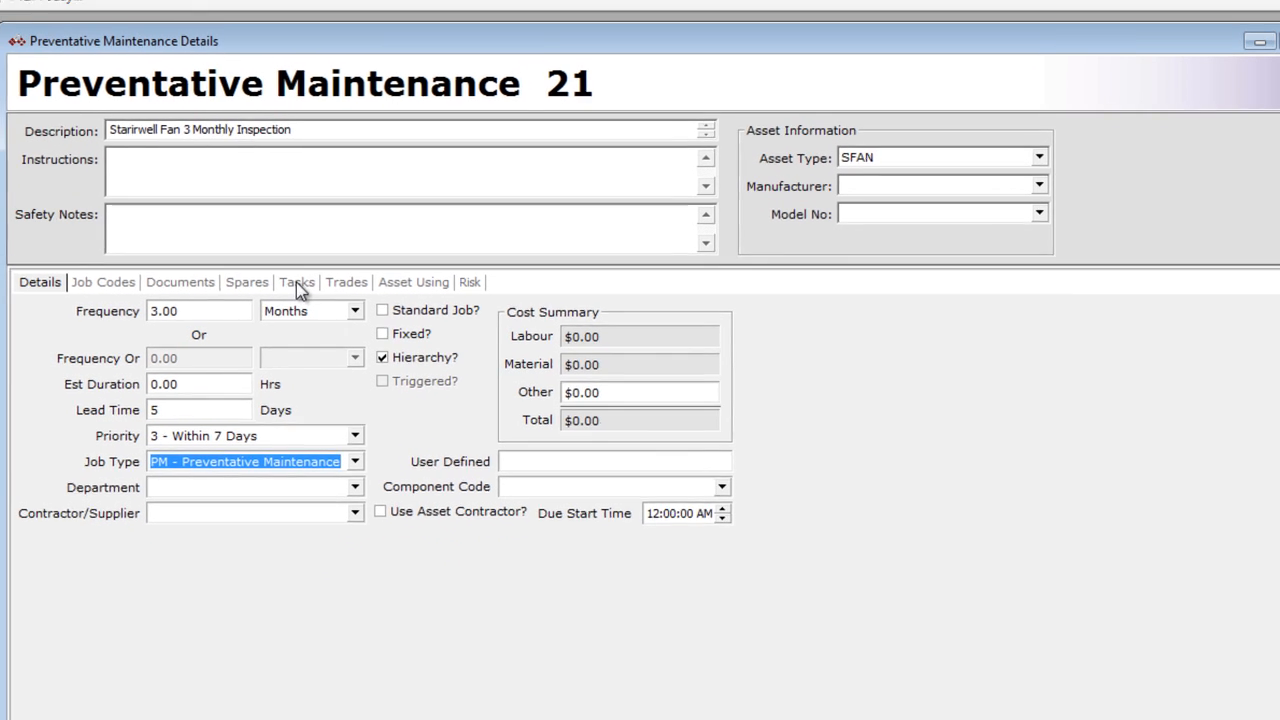
- Add the first two tasks to the maintenance record: "Complete overall visual inspection" and "Check belt tension"
{"action": "left_click", "coordinate": [296, 282]}
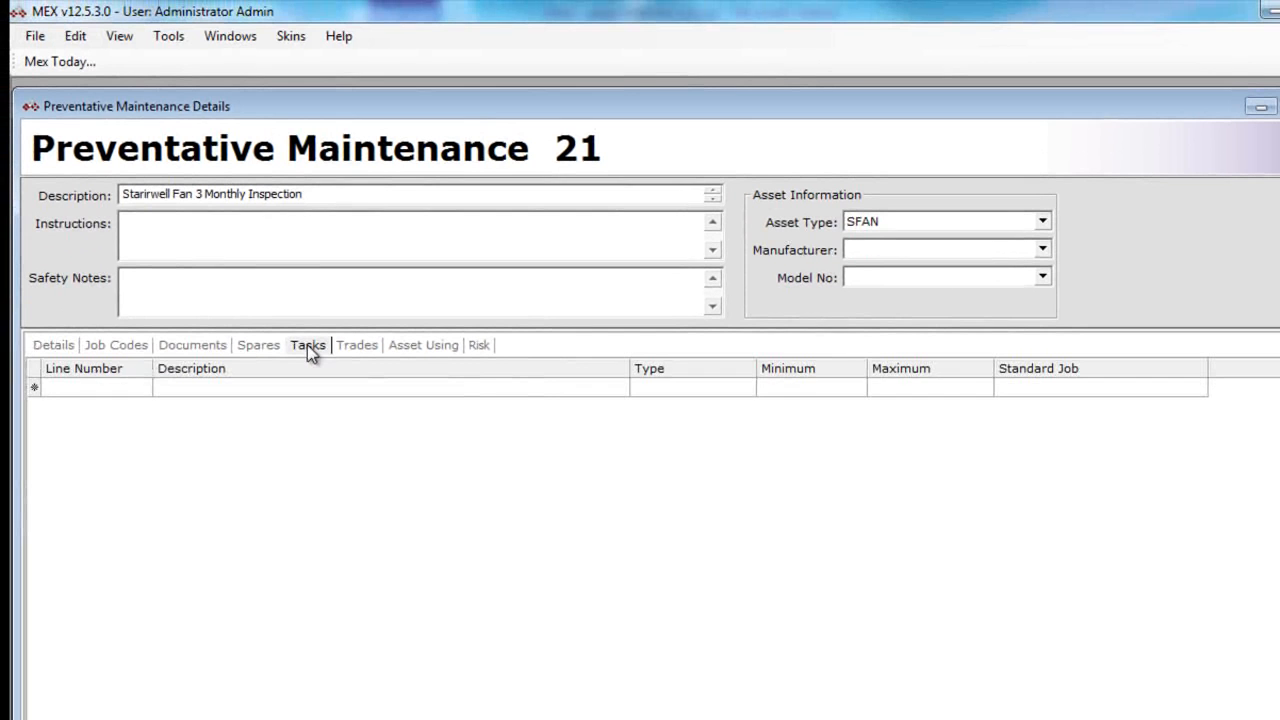
{"action": "left_click", "coordinate": [262, 326]}
{"action": "type", "text": "Co"}
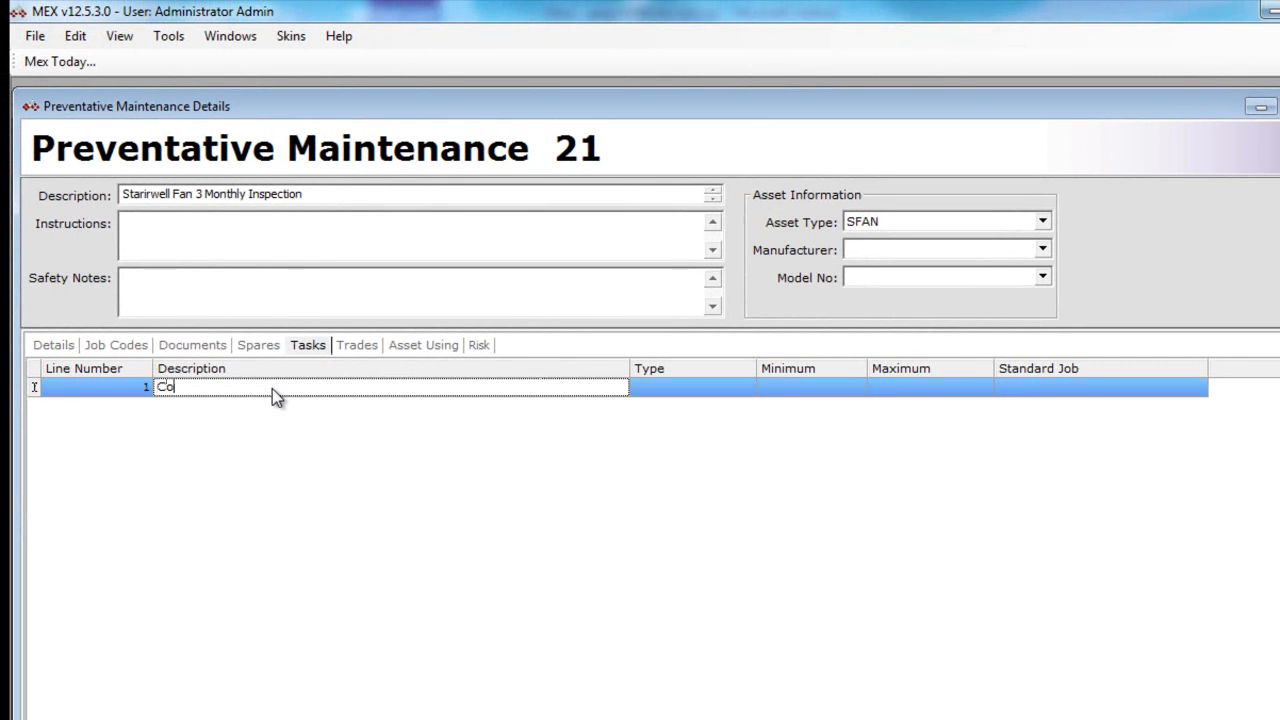
{"action": "type", "text": "mplete overall visual inspection"}
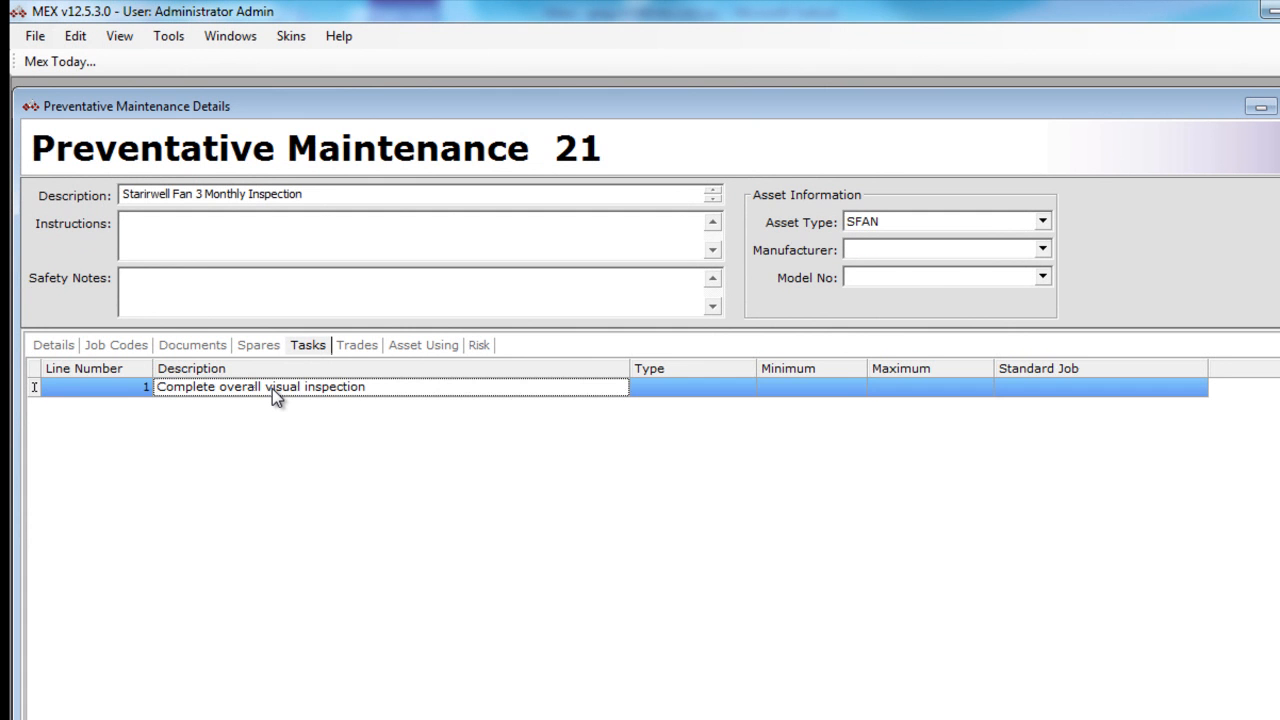
{"action": "key", "text": "Down"}
{"action": "type", "text": "C"}
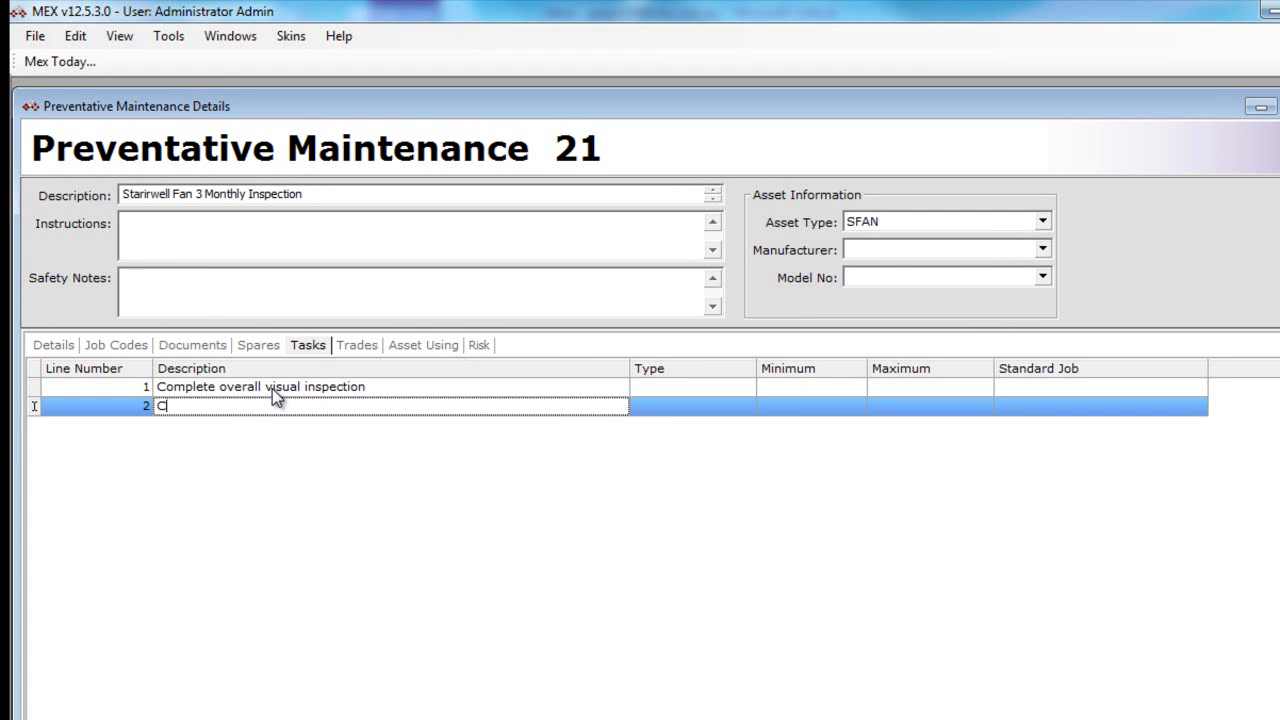
{"action": "type", "text": "heck belt tension"}
- Add tasks 3 and 4: "Clean and lubricate as required" and "Check and replace filters as necessary."
{"action": "key", "text": "Down"}
{"action": "type", "text": "C"}
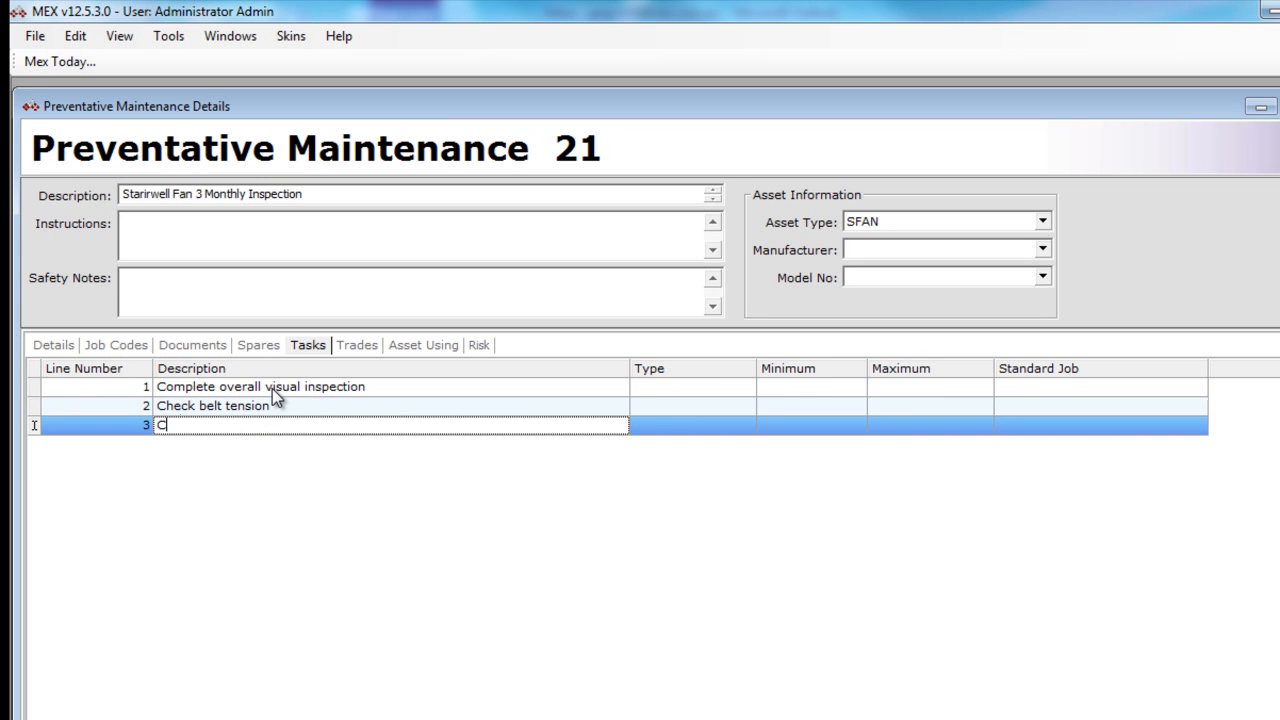
{"action": "type", "text": "lean and lubricate as required"}
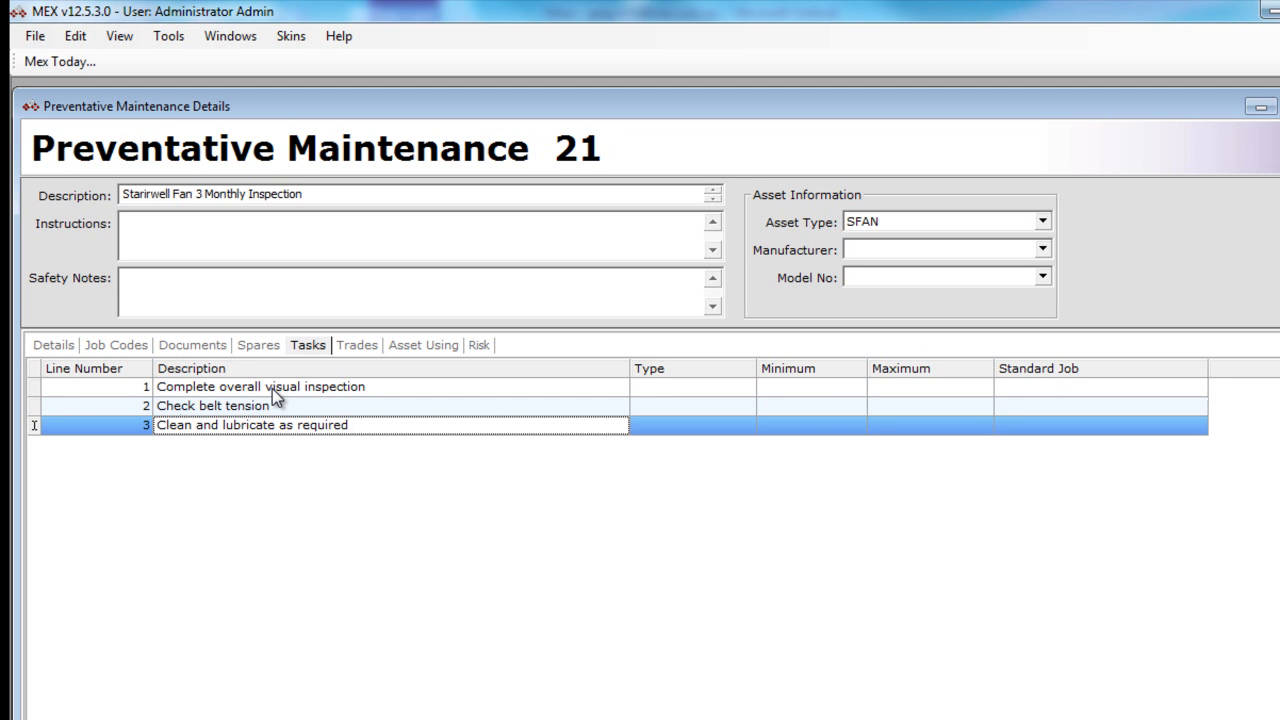
{"action": "key", "text": "Down"}
{"action": "type", "text": "Che"}
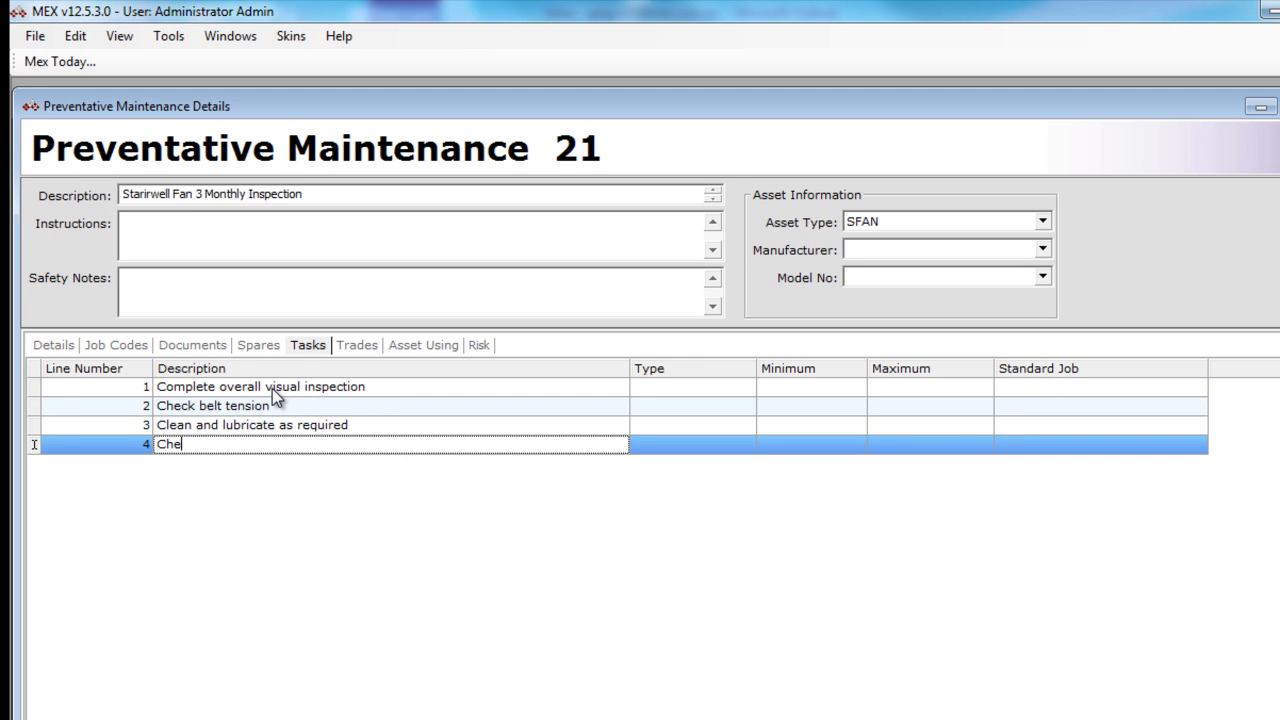
{"action": "type", "text": "ck and replace filt"}
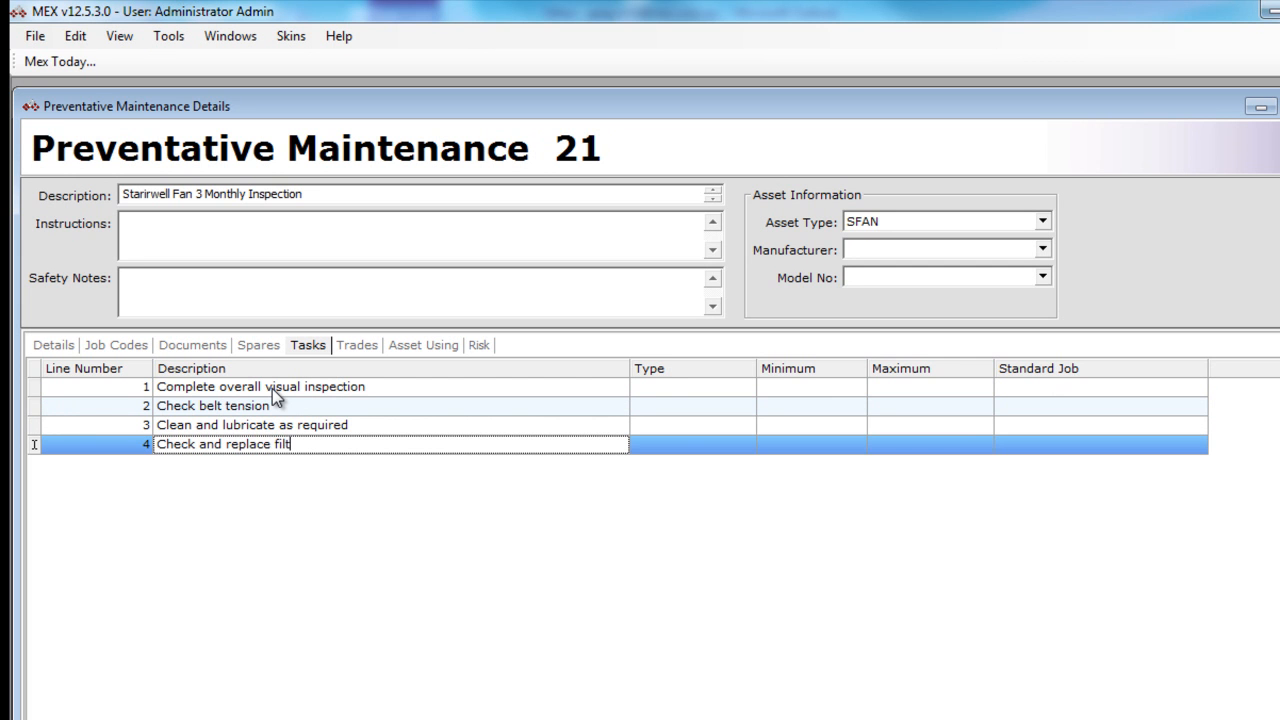
{"action": "type", "text": "ers as necessary."}
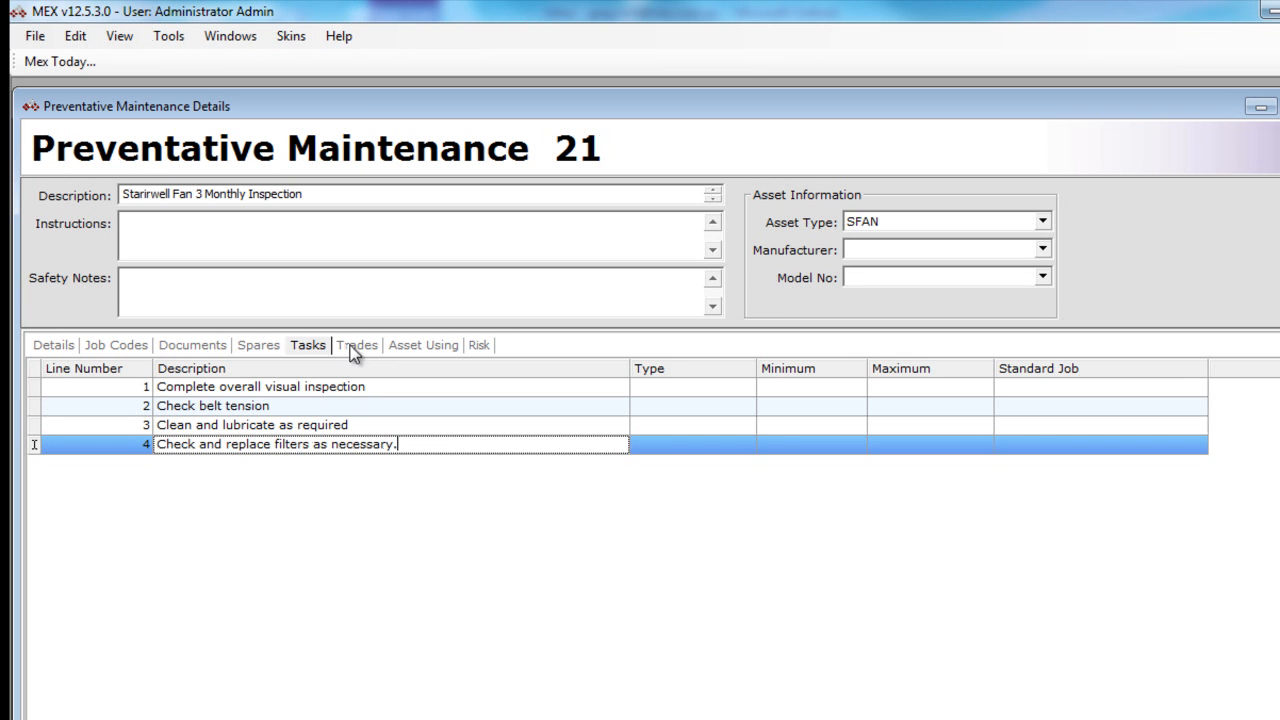
- Add the Fitter trade to the maintenance record with an estimated duration of .5
{"action": "left_click", "coordinate": [352, 346]}
{"action": "left_click", "coordinate": [223, 388]}
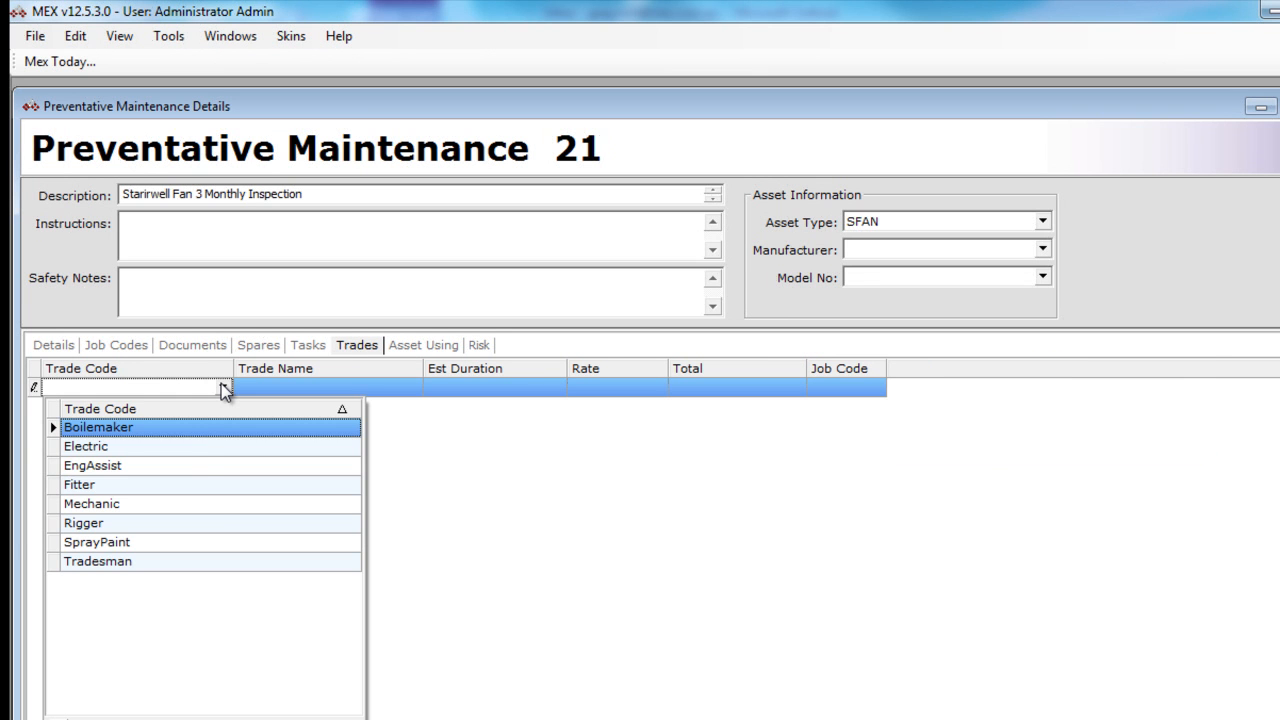
{"action": "left_click", "coordinate": [209, 488]}
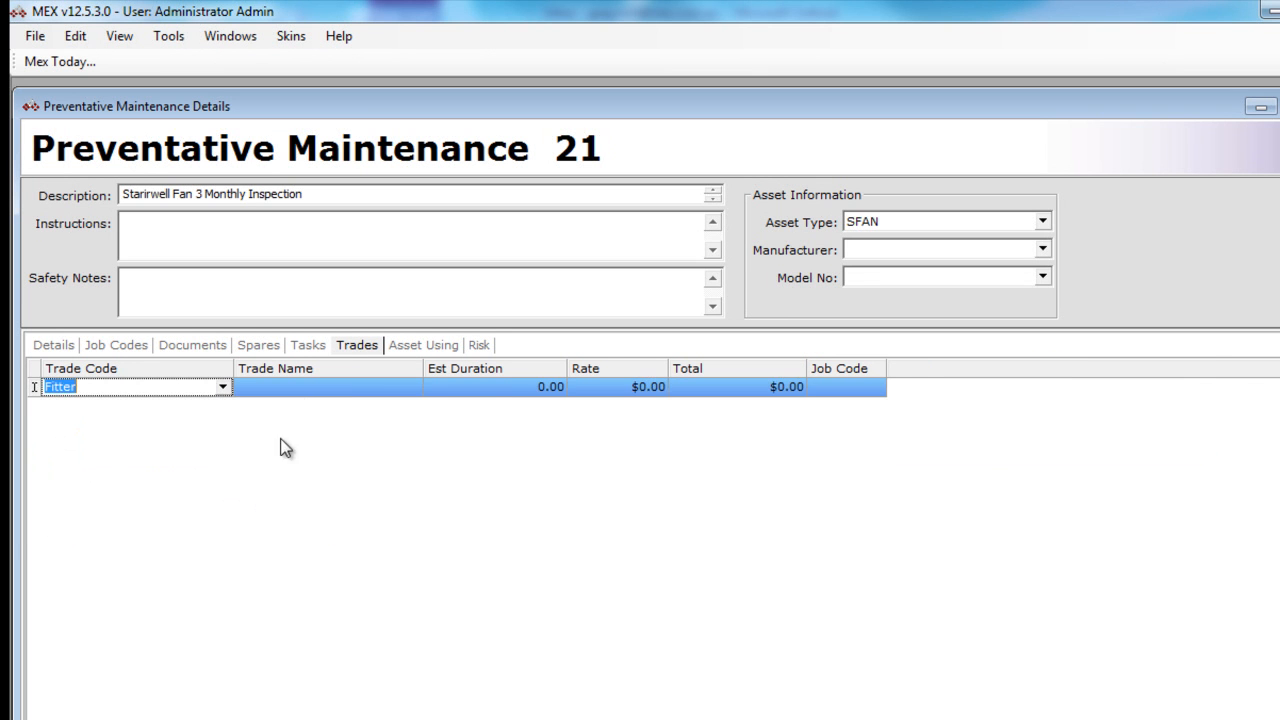
{"action": "left_click", "coordinate": [490, 392]}
{"action": "type", "text": ".5"}
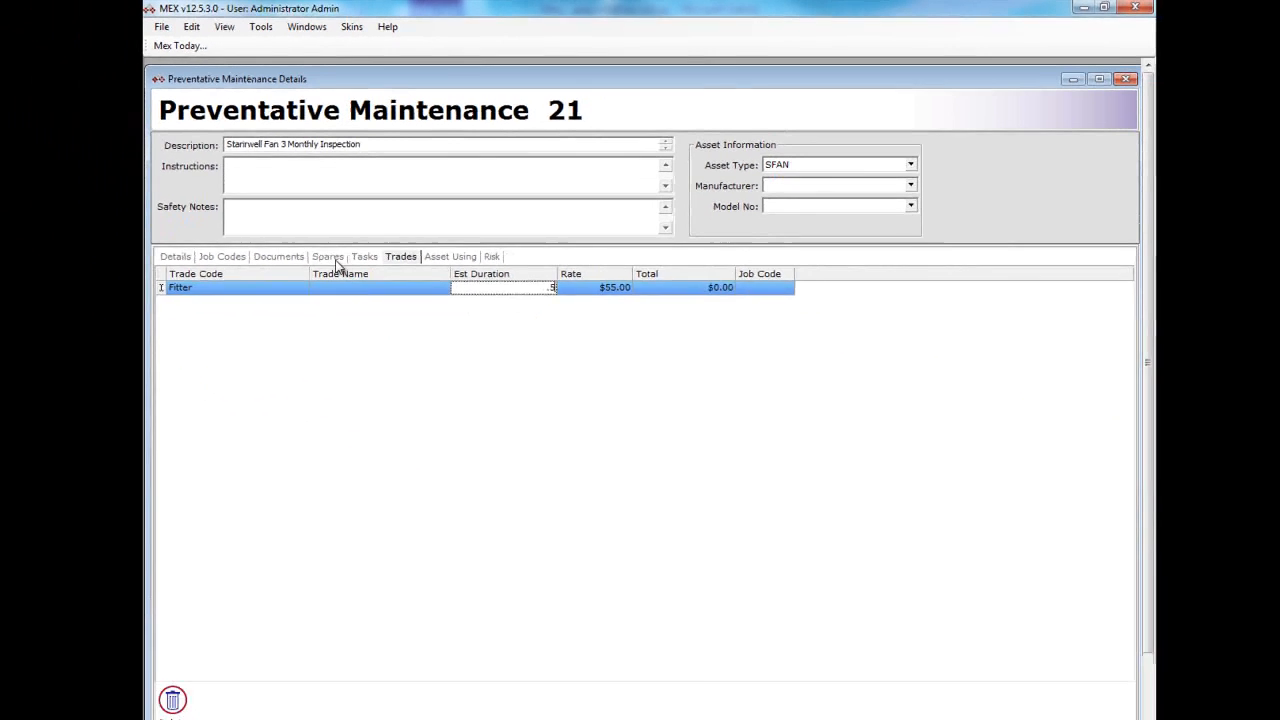
- Search the catalogue for "filter" and add item FA120FTD, FILTER AIR; A242X, to the maintenance record's spares
{"action": "left_click", "coordinate": [335, 262]}
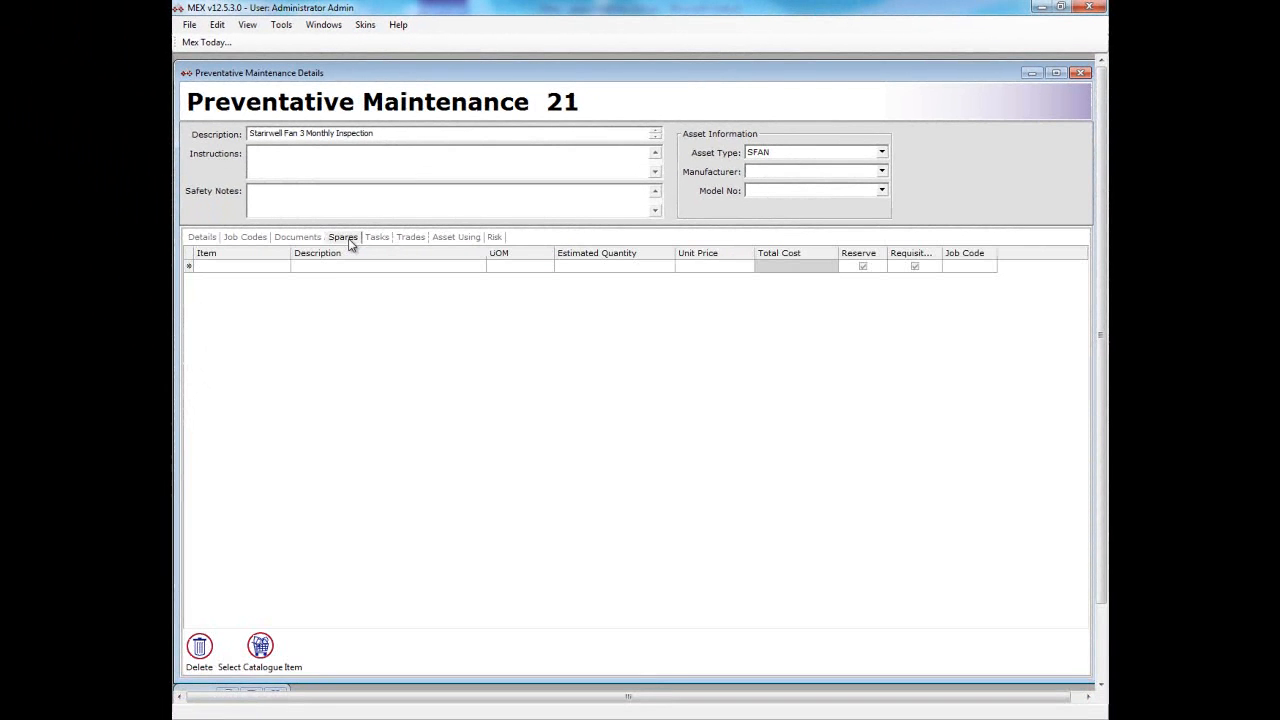
{"action": "left_click", "coordinate": [260, 648]}
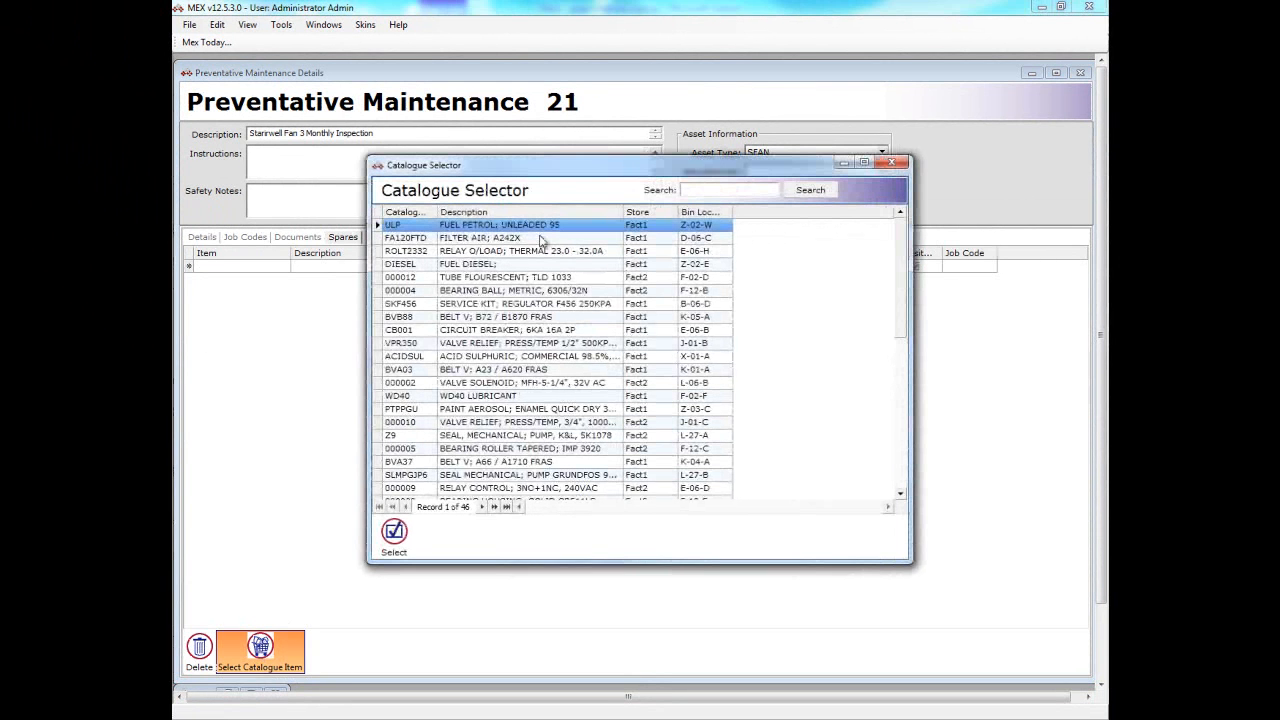
{"action": "left_click", "coordinate": [713, 189]}
{"action": "type", "text": "filter"}
{"action": "left_click", "coordinate": [800, 192]}
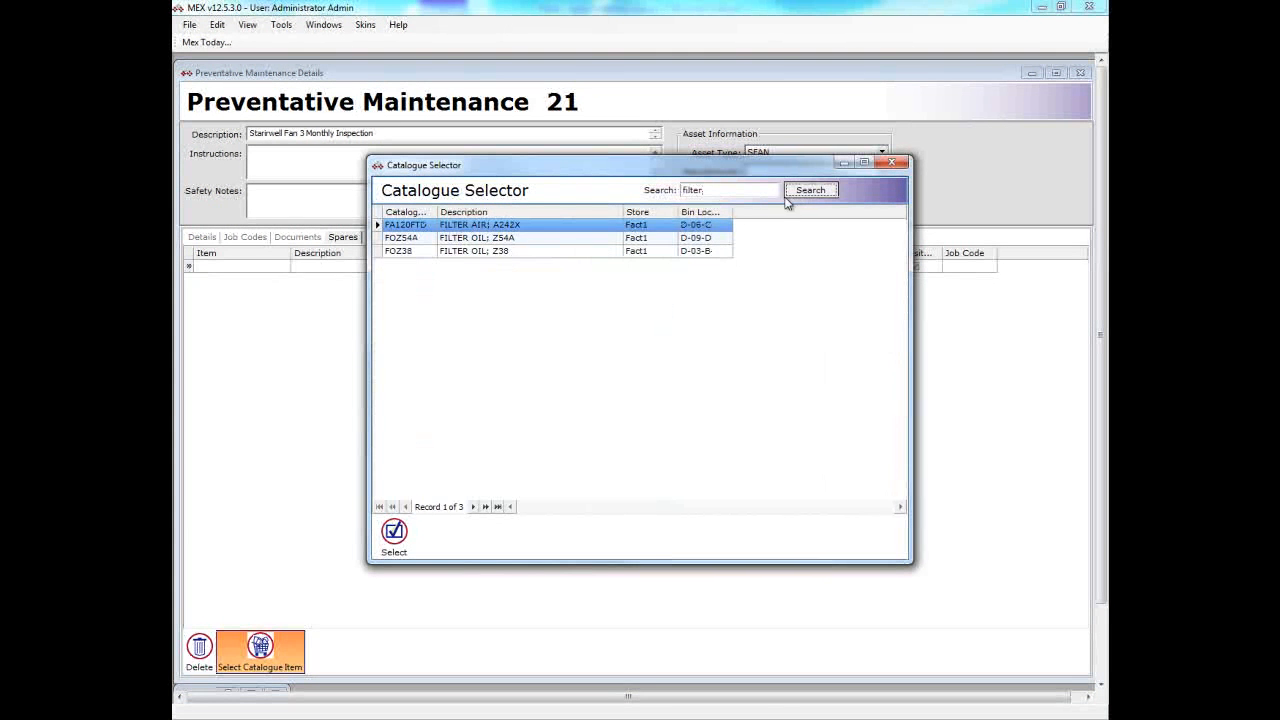
{"action": "left_click", "coordinate": [544, 223]}
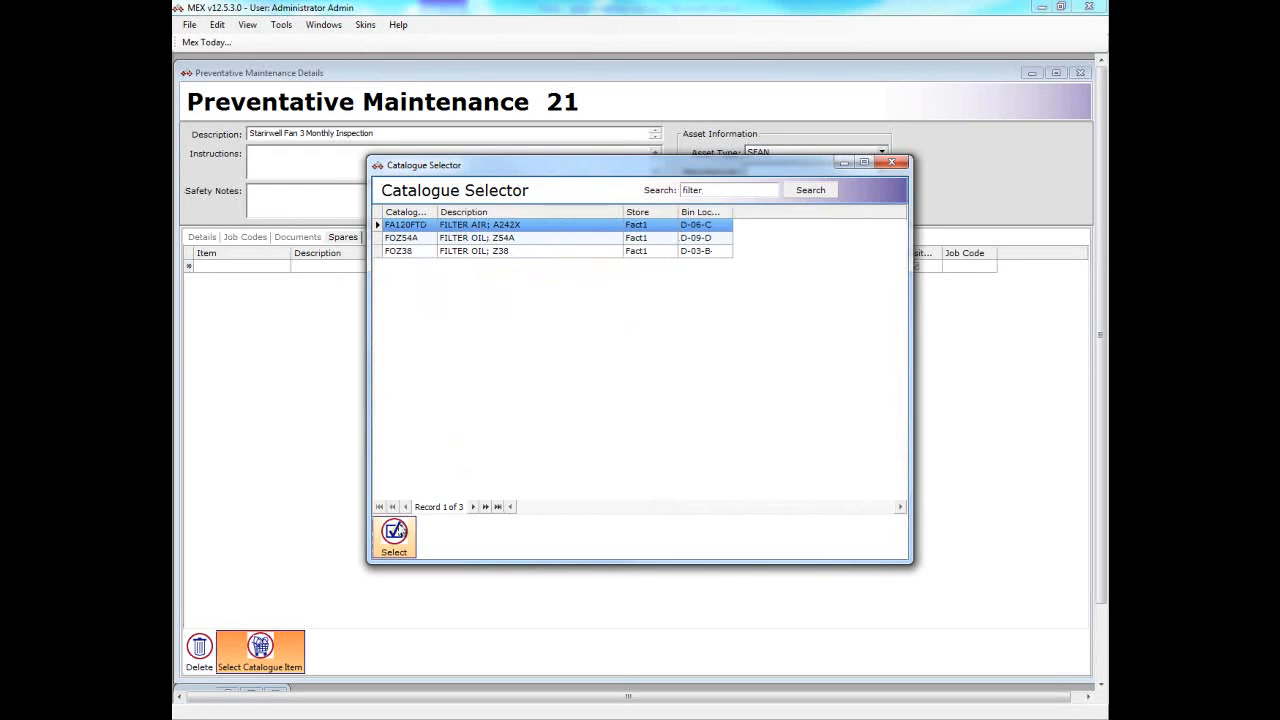
{"action": "left_click", "coordinate": [394, 532]}
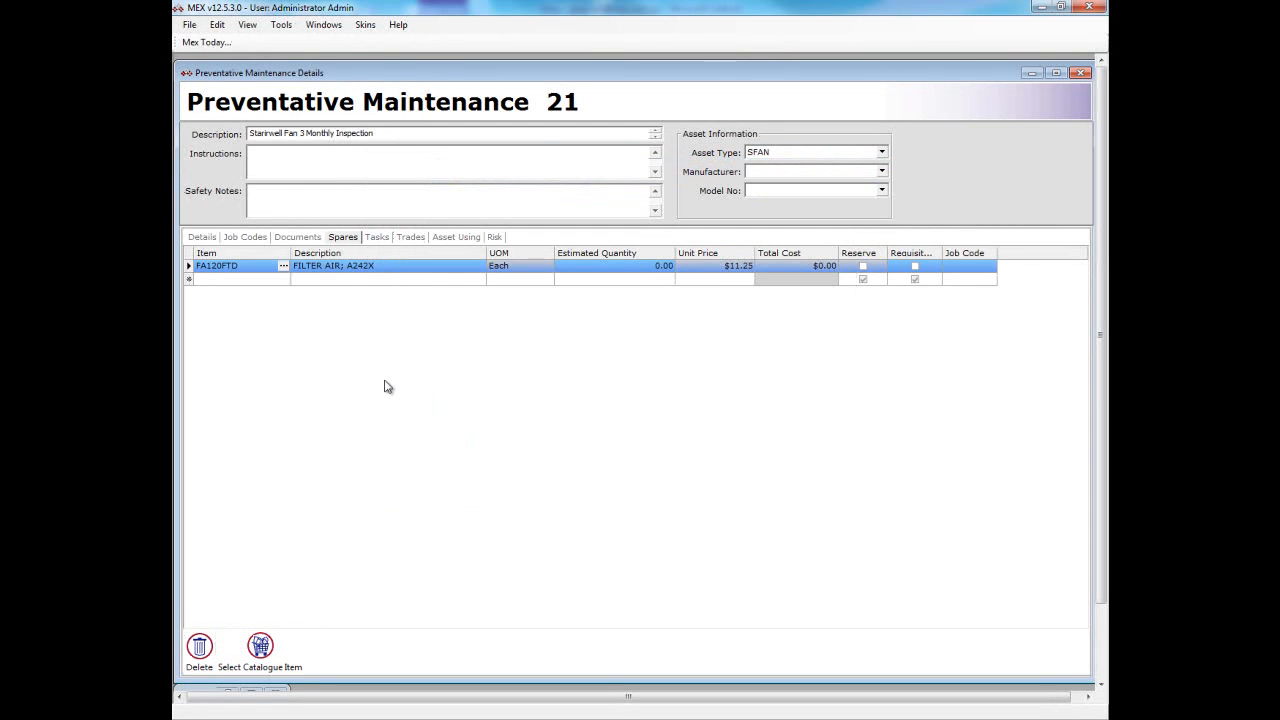
- Review the documents and general details of the stairwell fan maintenance record, and close it
{"action": "left_click", "coordinate": [300, 238]}
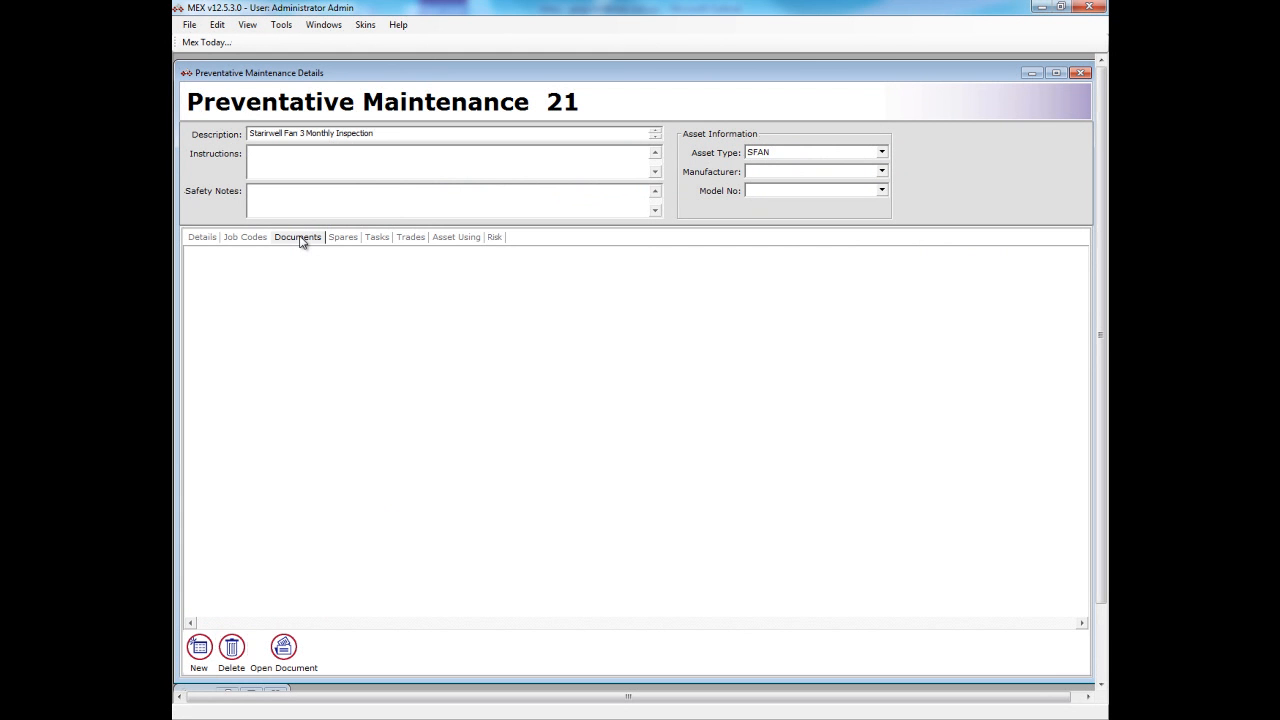
{"action": "left_click", "coordinate": [205, 240]}
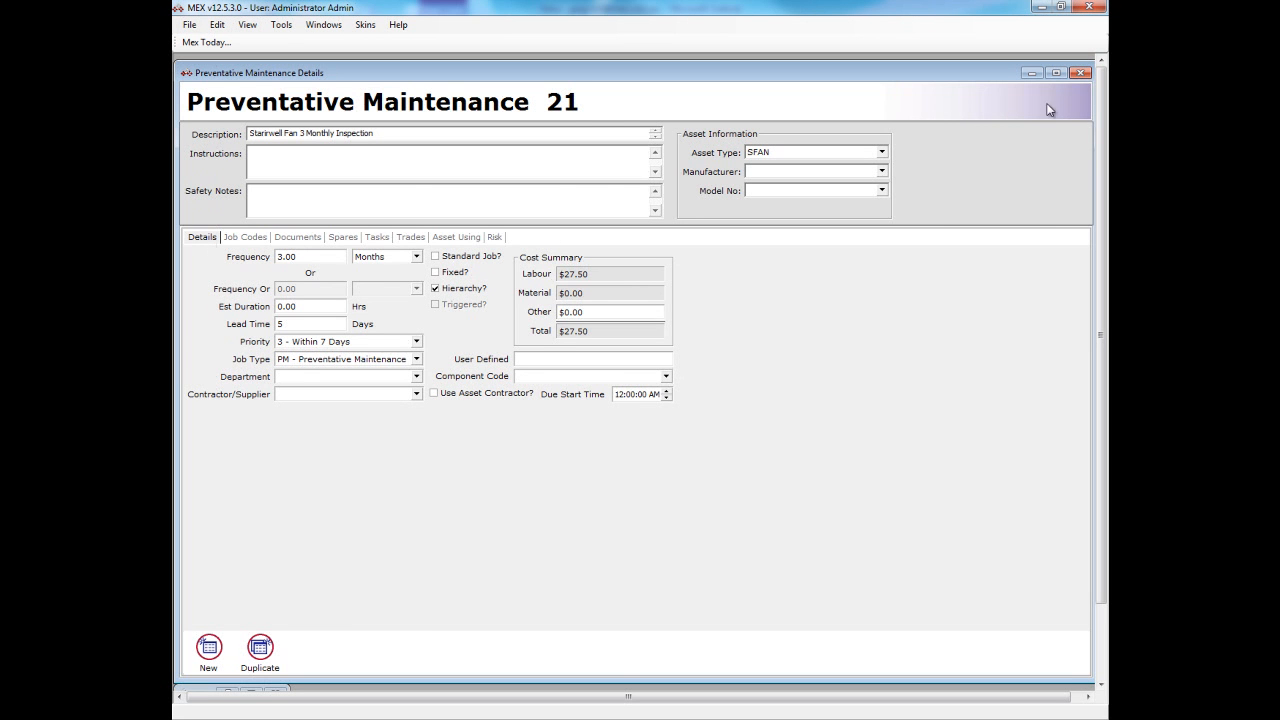
{"action": "left_click", "coordinate": [1080, 74]}
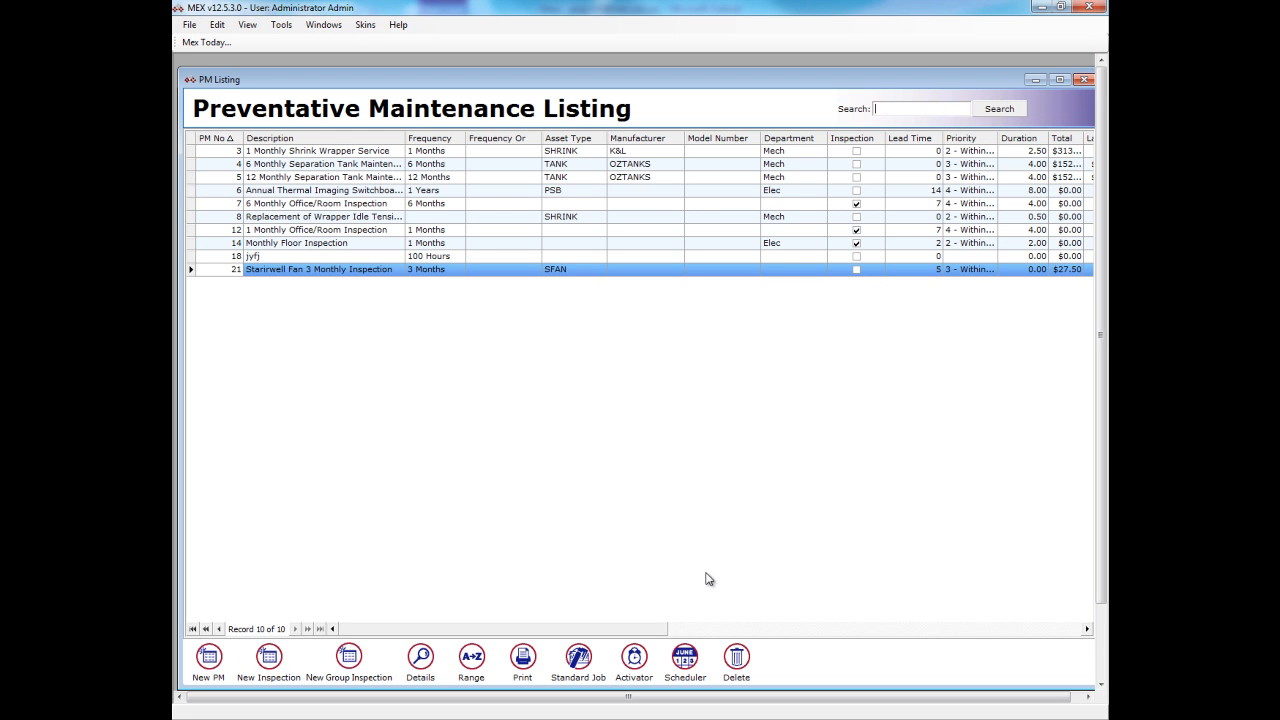
- Generate the preventative maintenance schedule for next year and look through its entries
{"action": "left_click", "coordinate": [685, 656]}
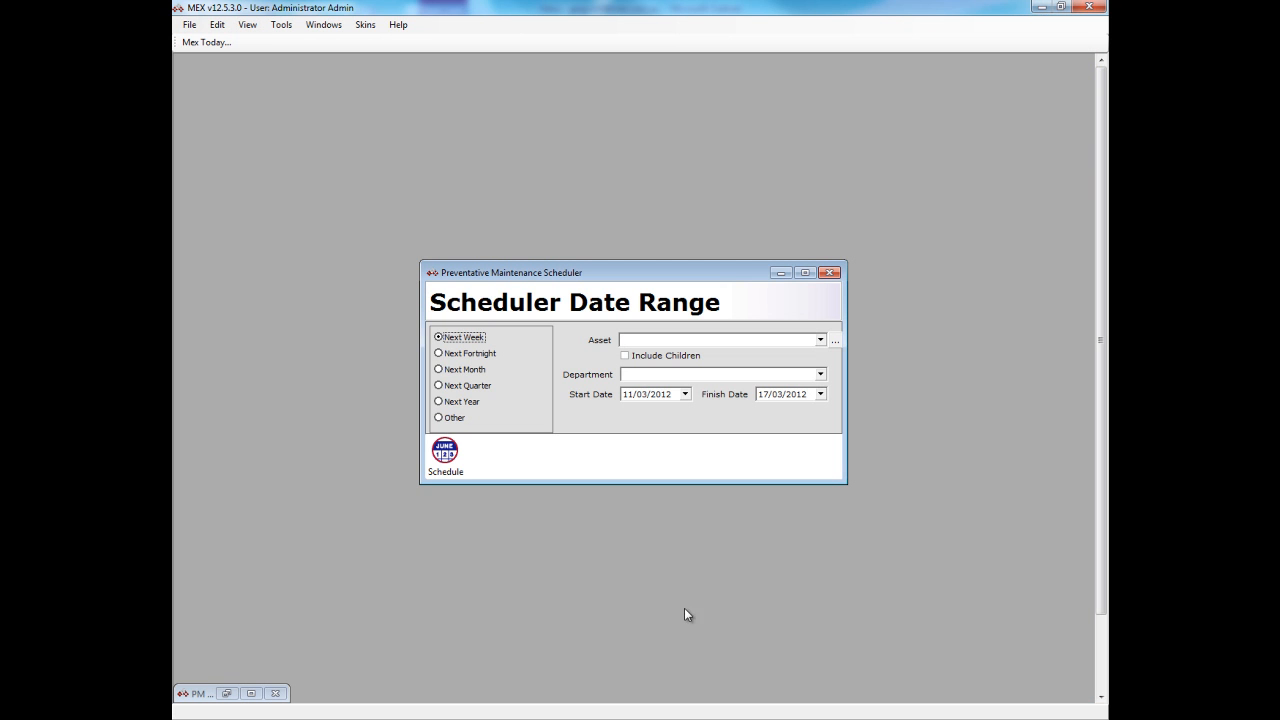
{"action": "left_click", "coordinate": [472, 402]}
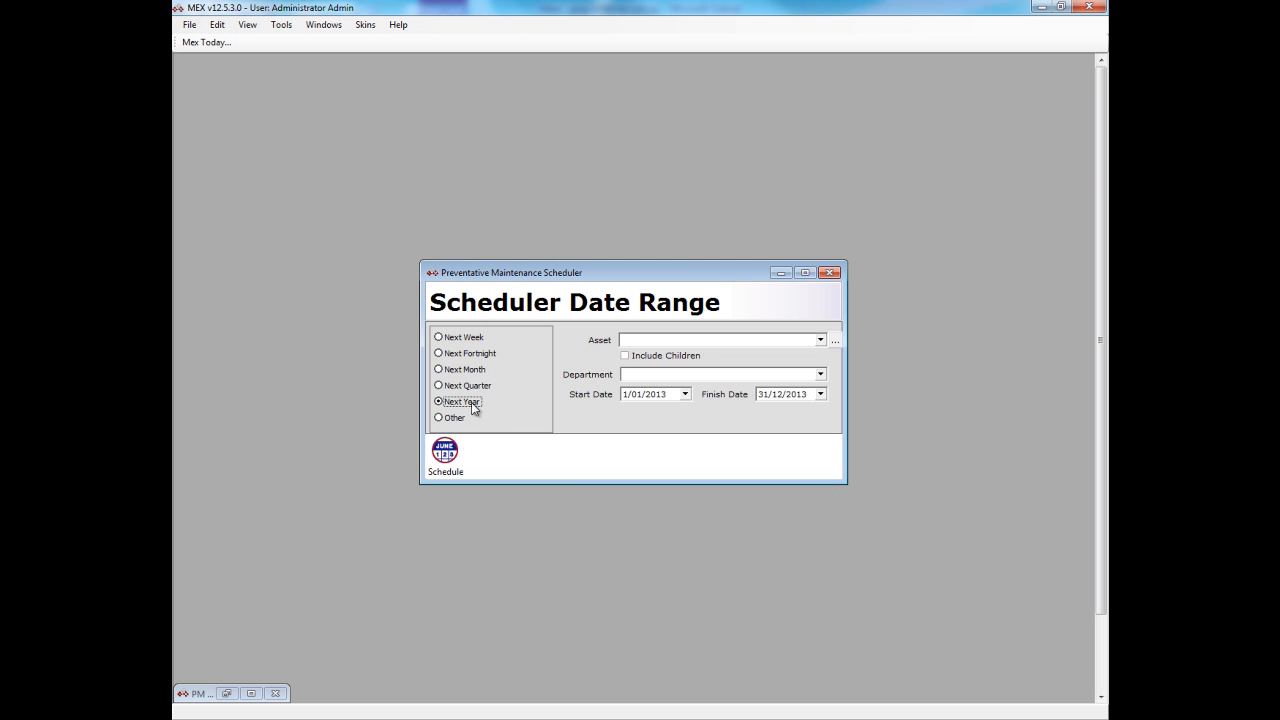
{"action": "left_click", "coordinate": [456, 453]}
{"action": "left_click", "coordinate": [609, 389]}
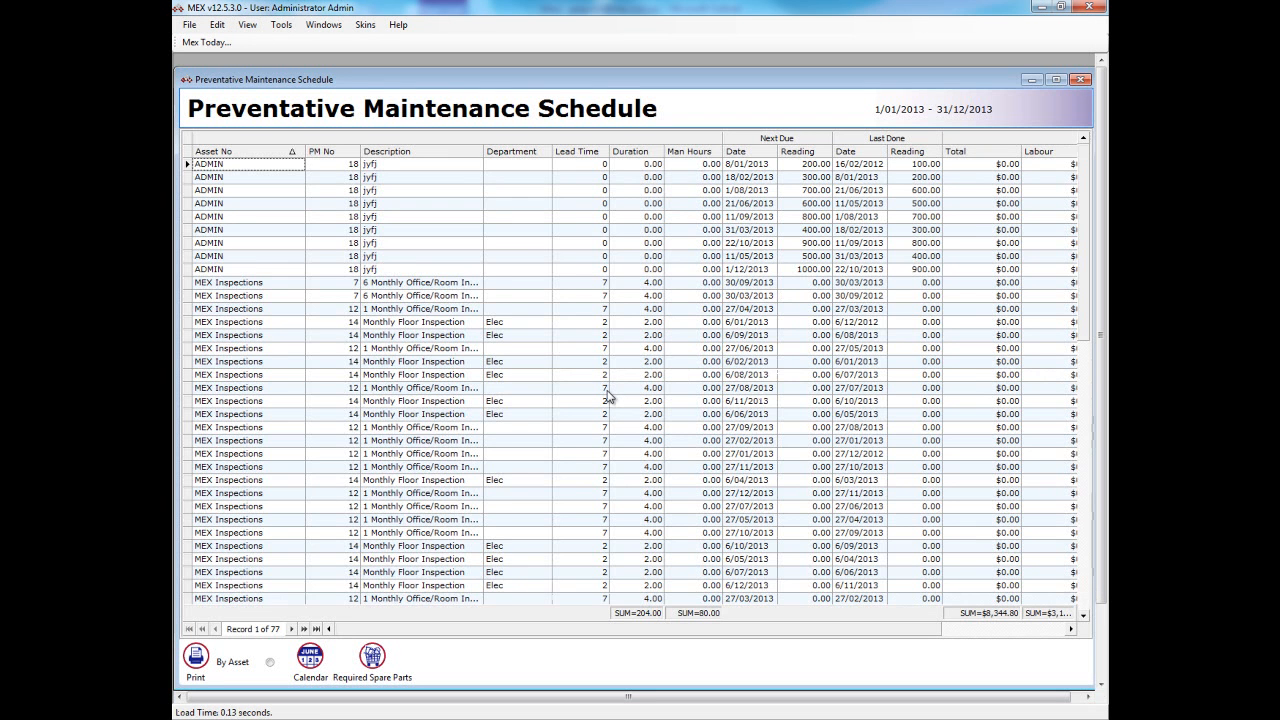
{"action": "scroll", "coordinate": [609, 392], "scroll_direction": "down", "scroll_amount": 1}
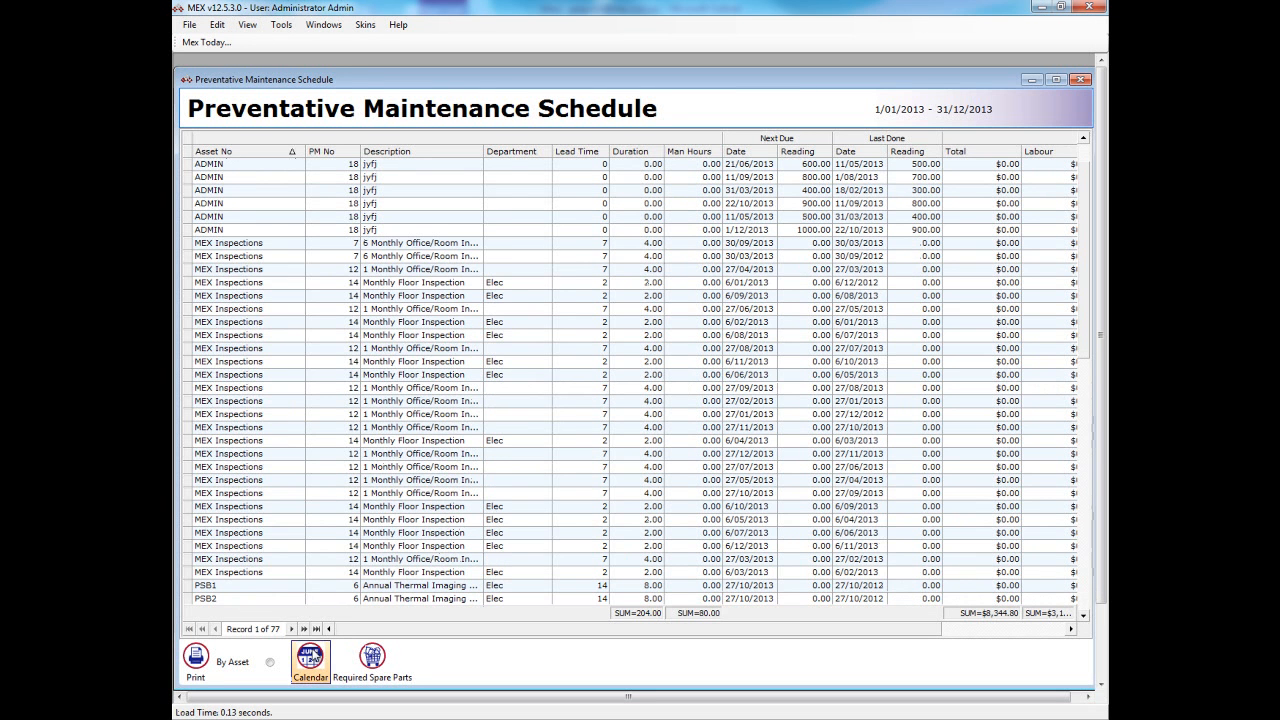
- Examine the schedule's asset calendar and required spare parts report, and close the schedule
{"action": "left_click", "coordinate": [310, 657]}
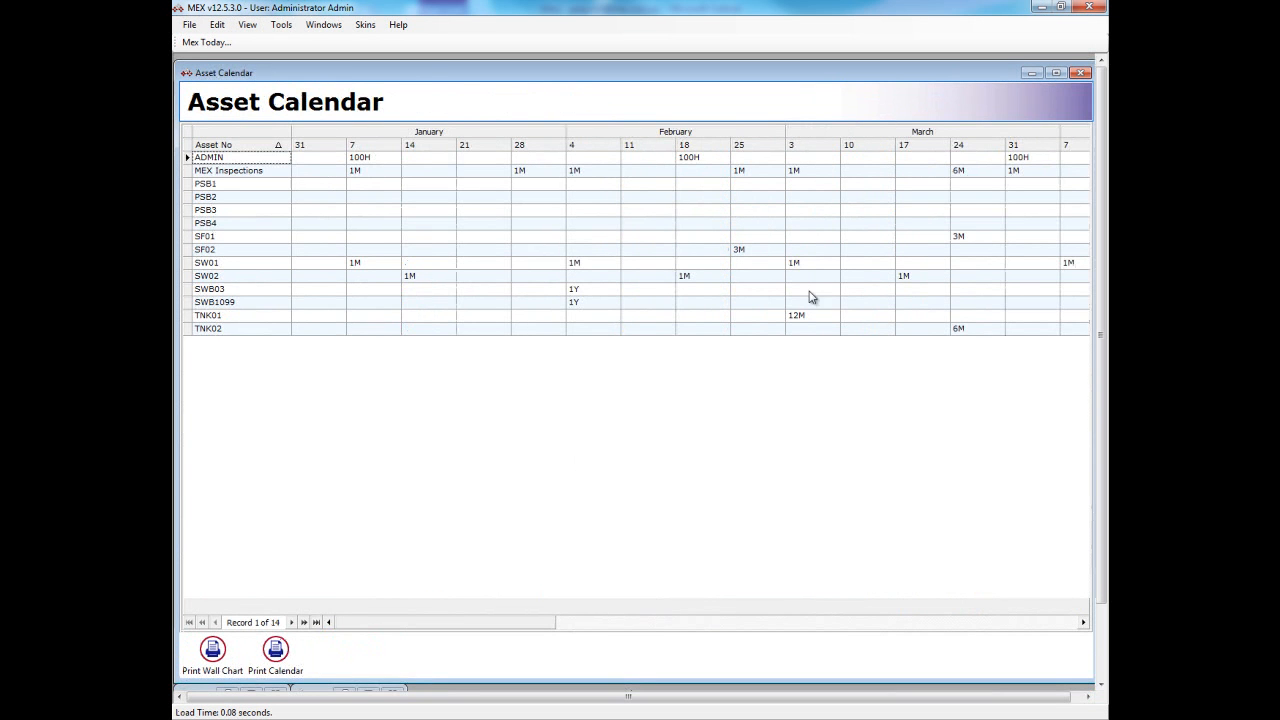
{"action": "left_click", "coordinate": [1084, 74]}
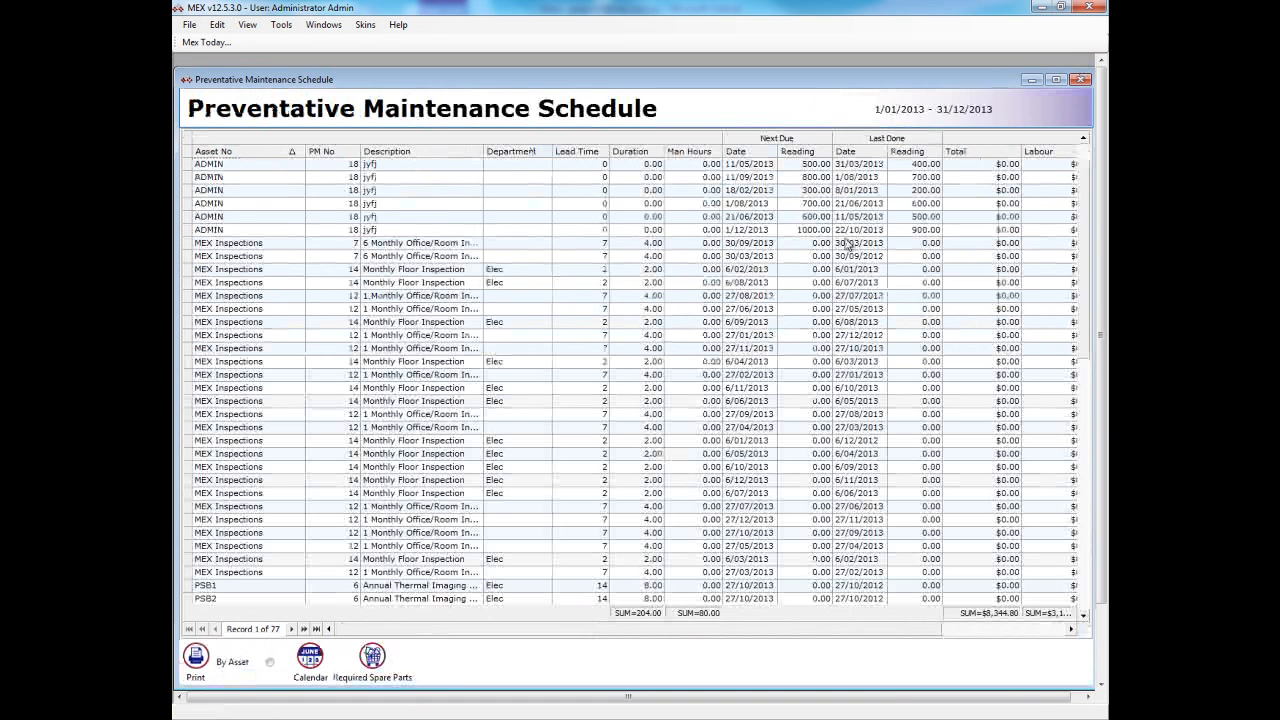
{"action": "left_click", "coordinate": [373, 657]}
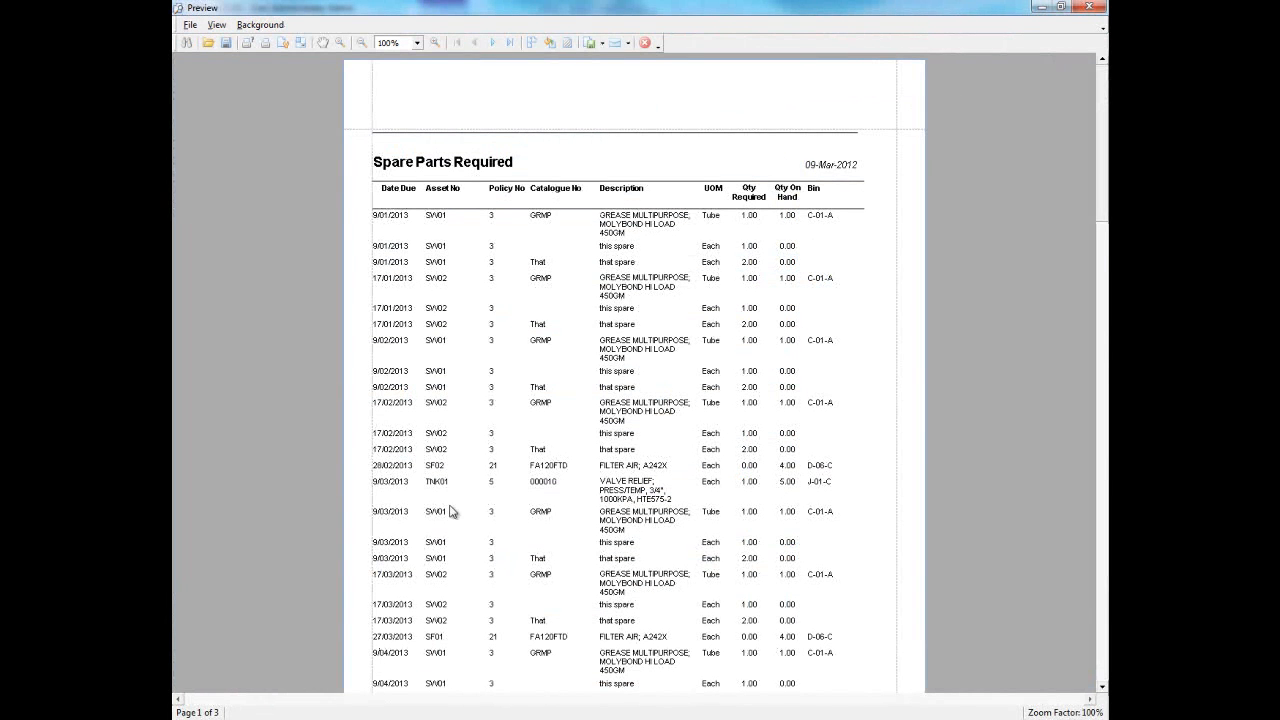
{"action": "left_click", "coordinate": [644, 43]}
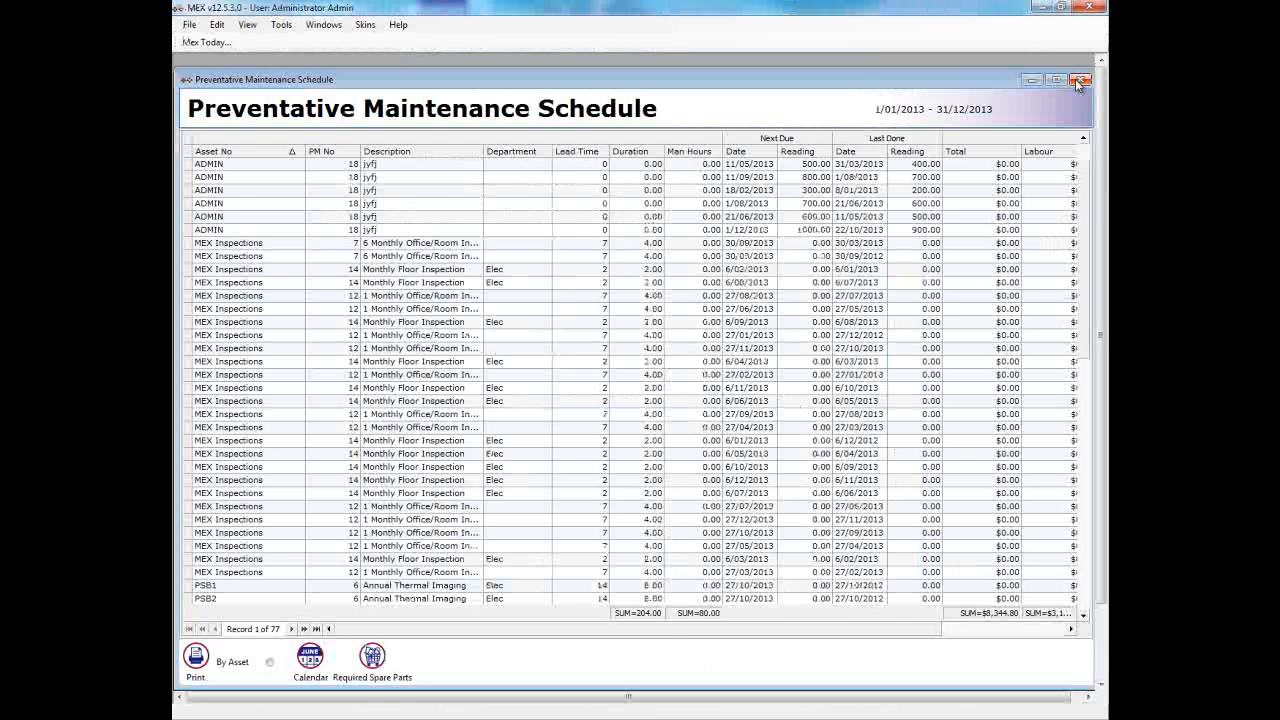
{"action": "left_click", "coordinate": [1080, 80]}
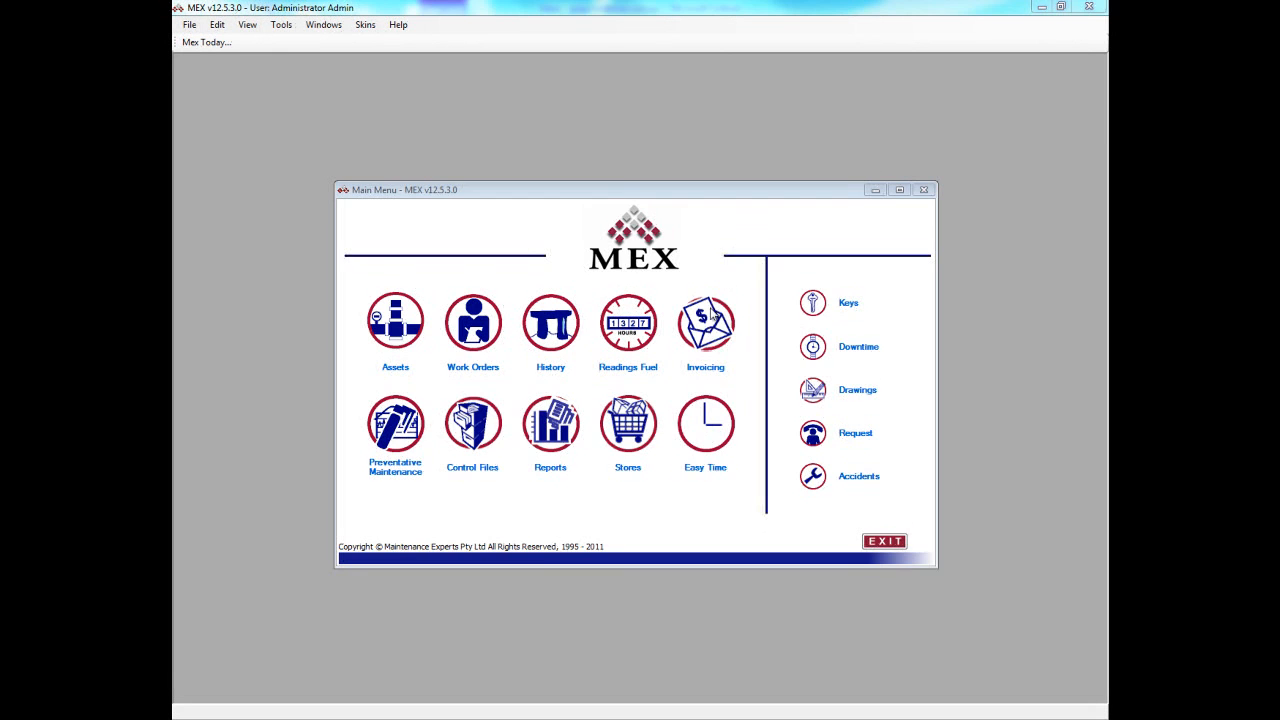
- Examine the details, suppliers, documents and transactions of stores catalogue item BKTML32, and return to the Stores Menu
{"action": "left_click", "coordinate": [641, 427]}
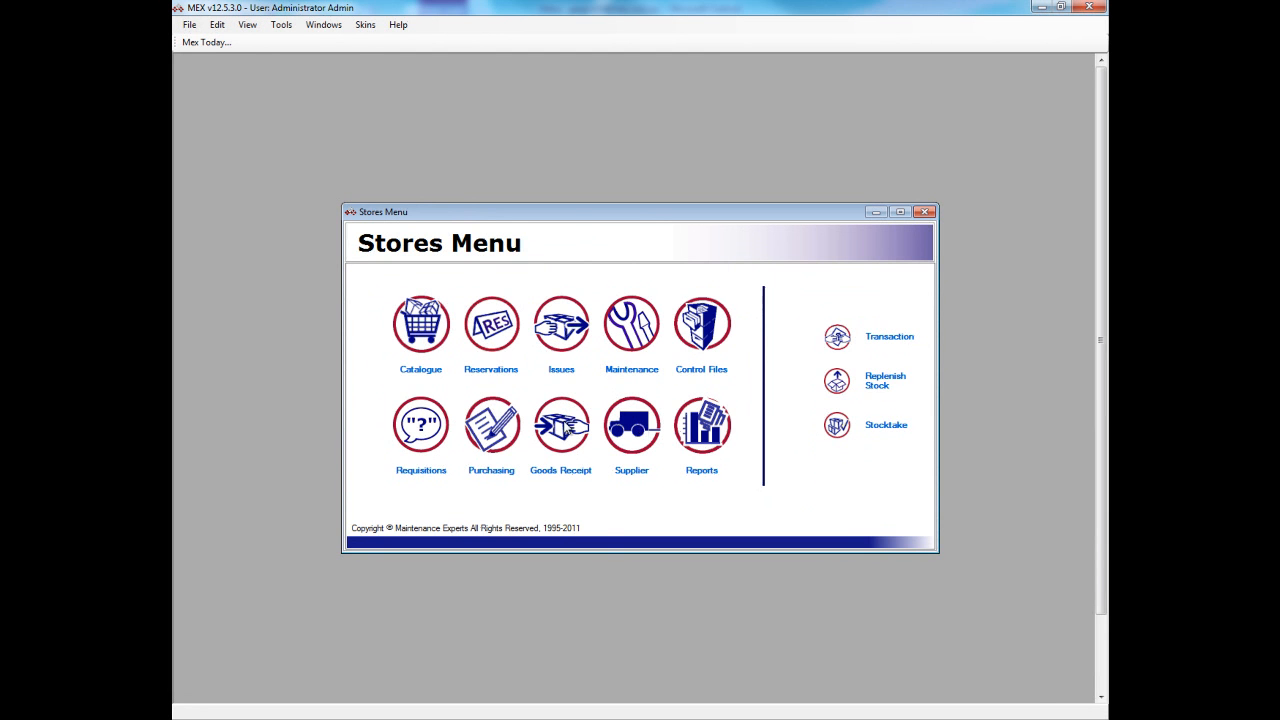
{"action": "left_click", "coordinate": [428, 343]}
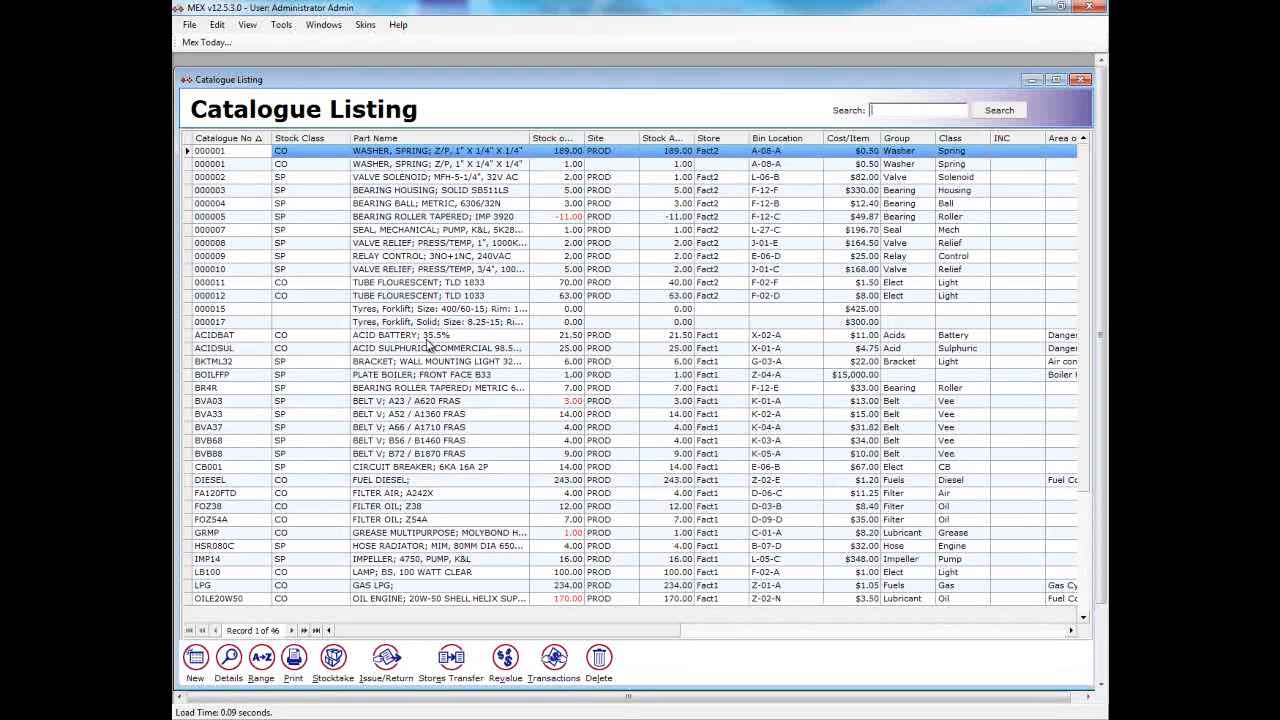
{"action": "double_click", "coordinate": [430, 361]}
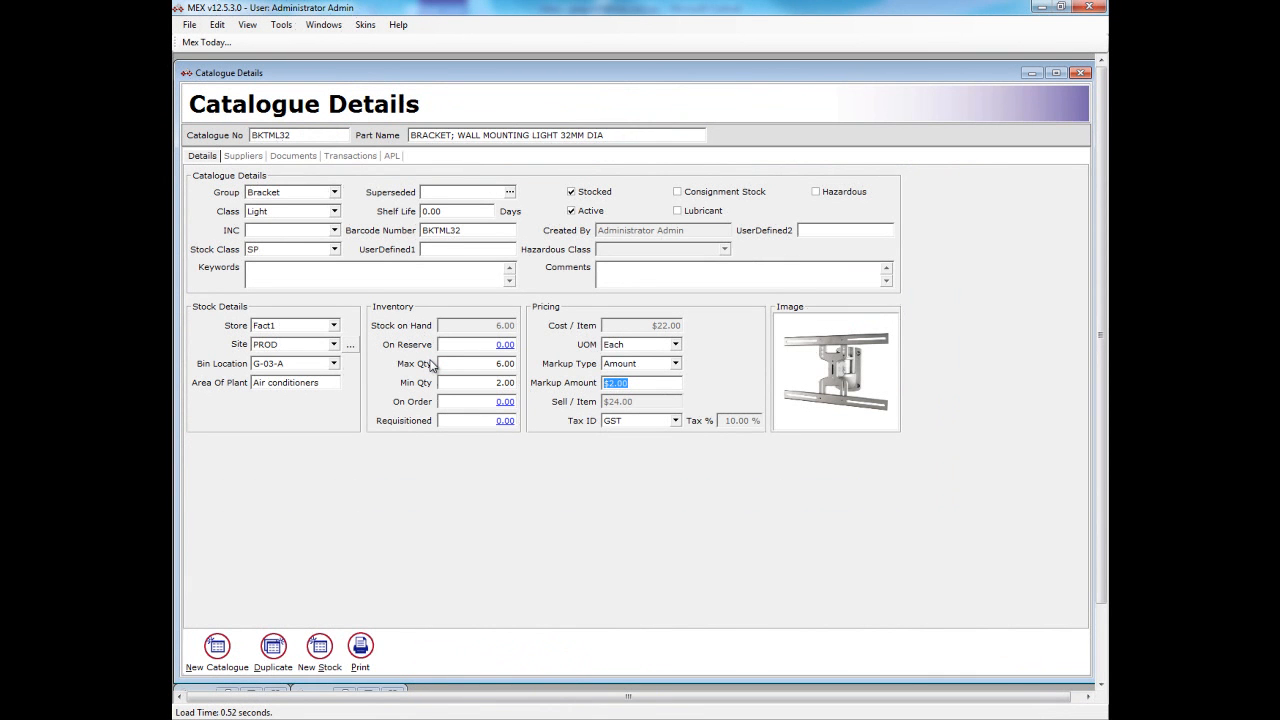
{"action": "left_click", "coordinate": [254, 160]}
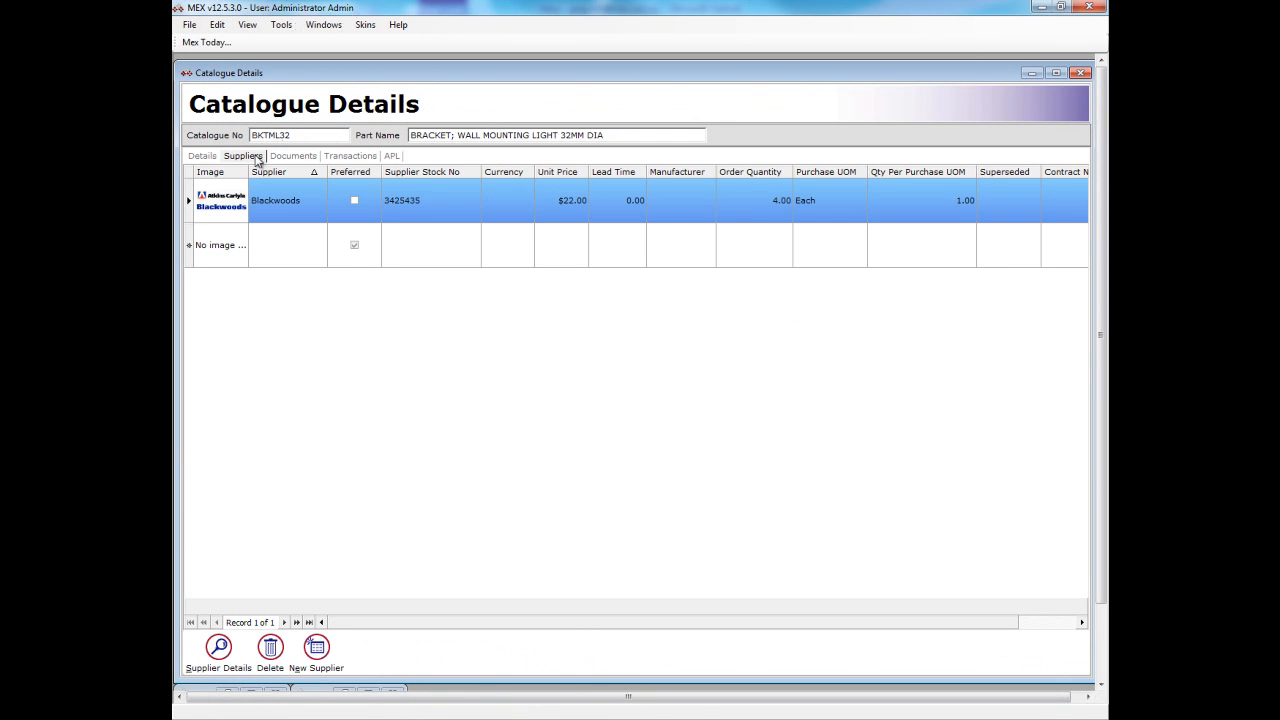
{"action": "left_click", "coordinate": [284, 162]}
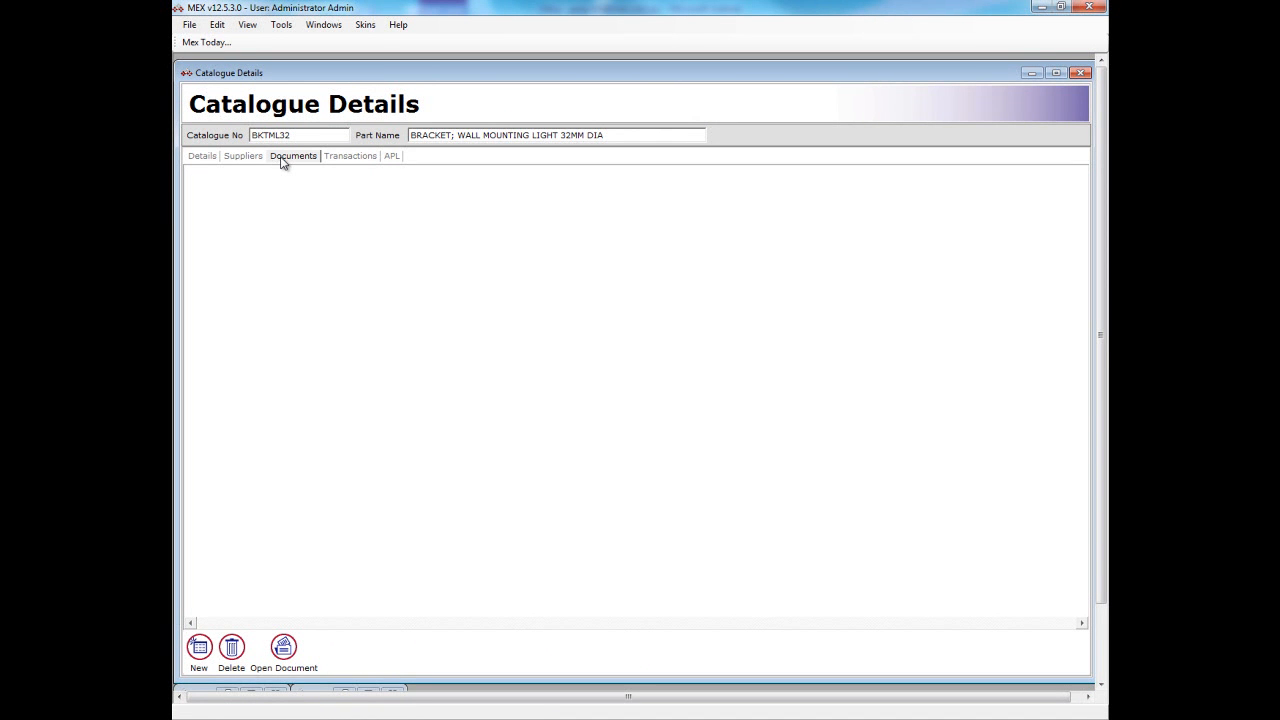
{"action": "left_click", "coordinate": [344, 162]}
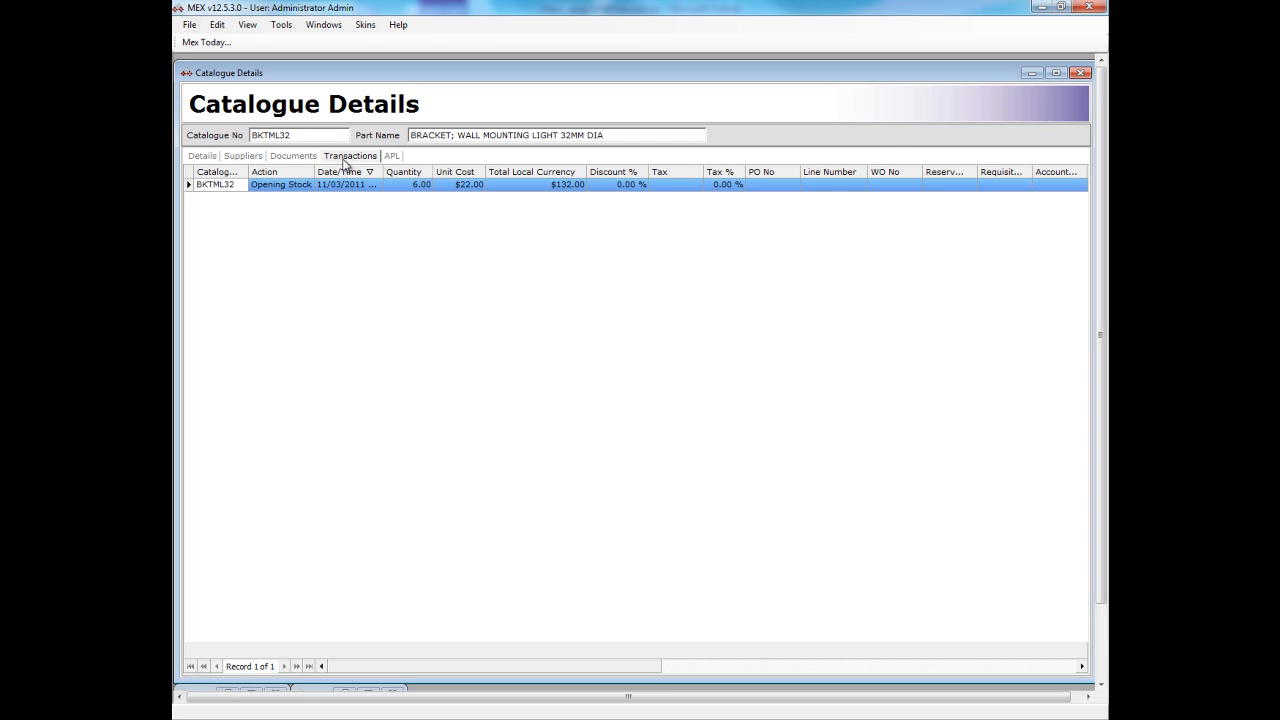
{"action": "left_click", "coordinate": [1082, 74]}
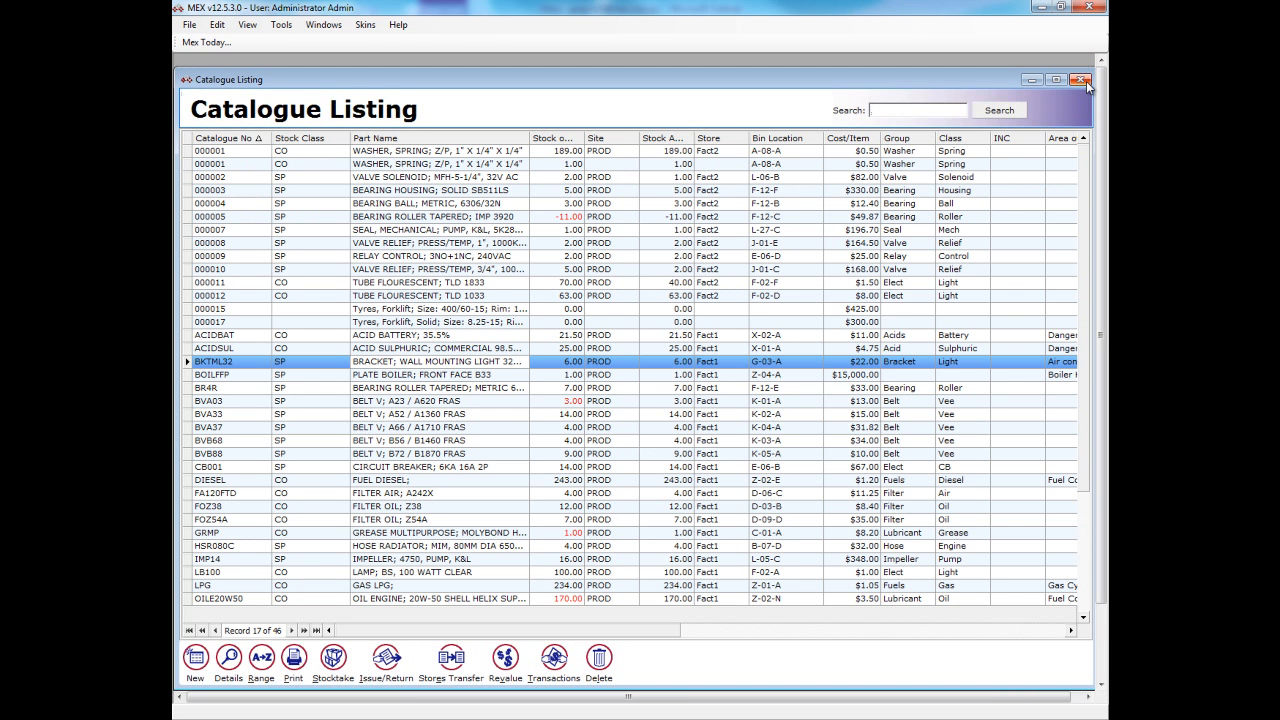
{"action": "left_click", "coordinate": [1082, 80]}
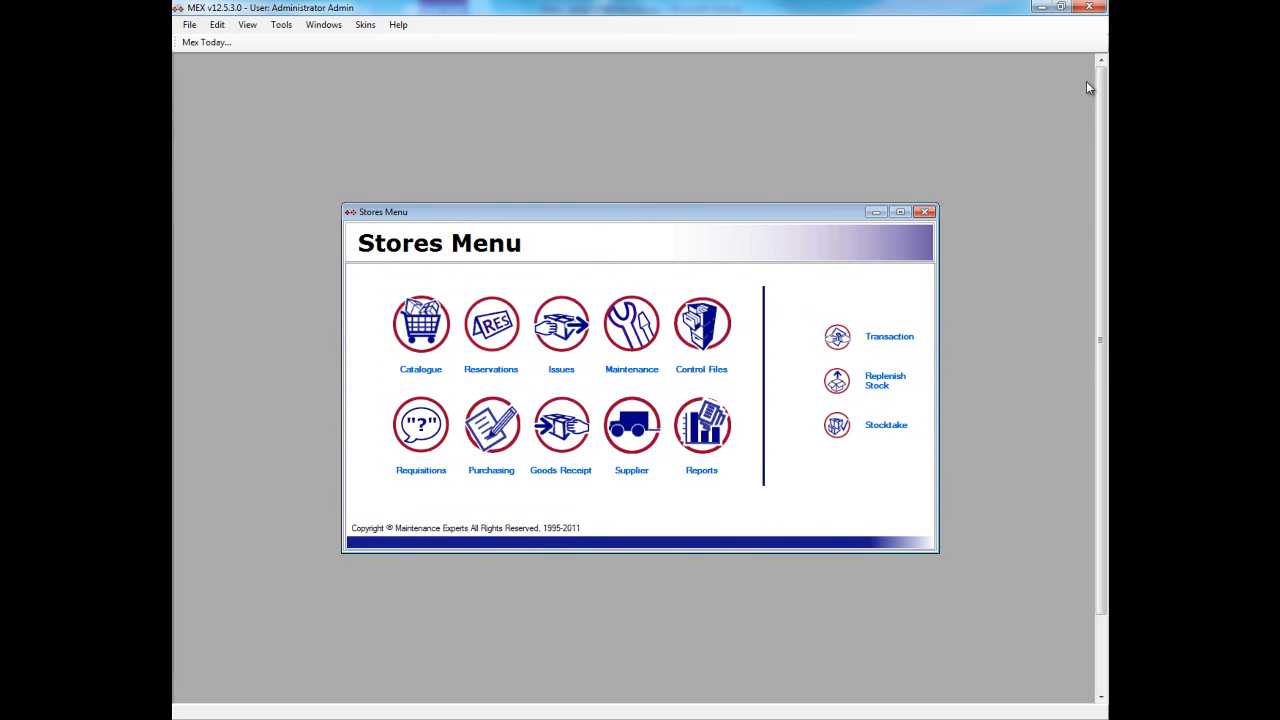
- Review the stock replenishment list and the purchase order listing in Stores
{"action": "left_click", "coordinate": [848, 382]}
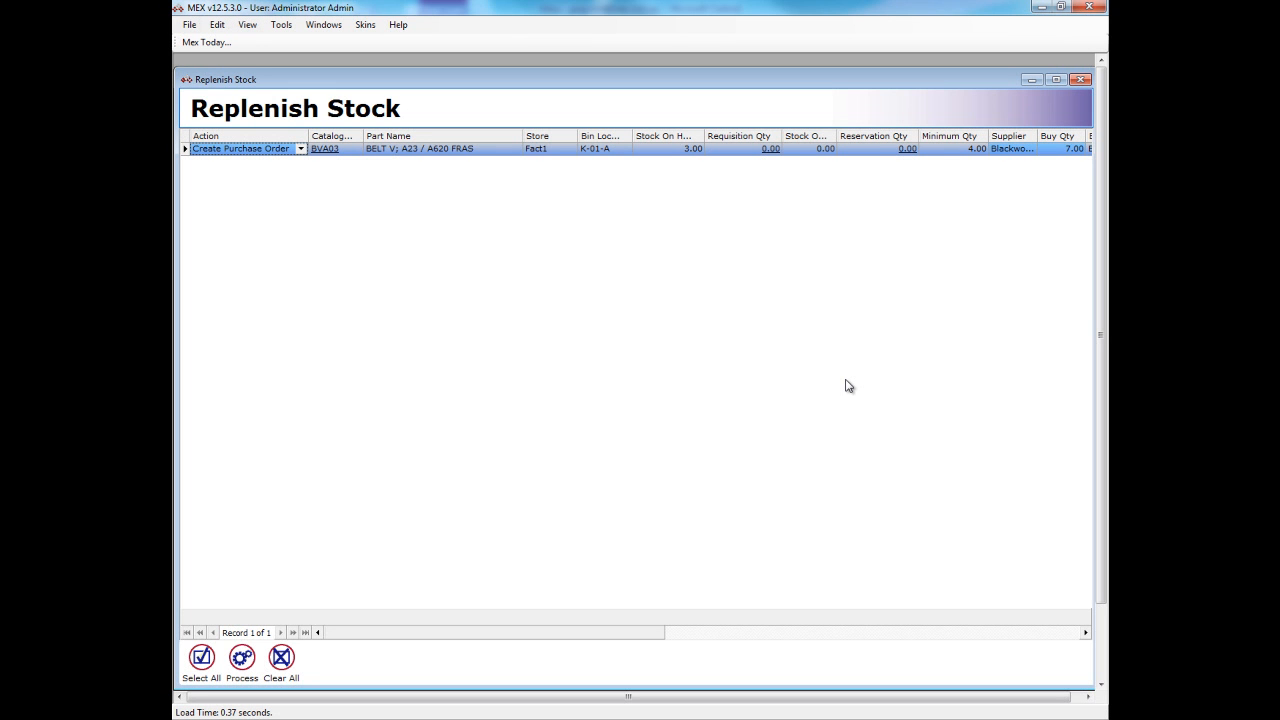
{"action": "left_click", "coordinate": [1081, 80]}
{"action": "left_click", "coordinate": [493, 420]}
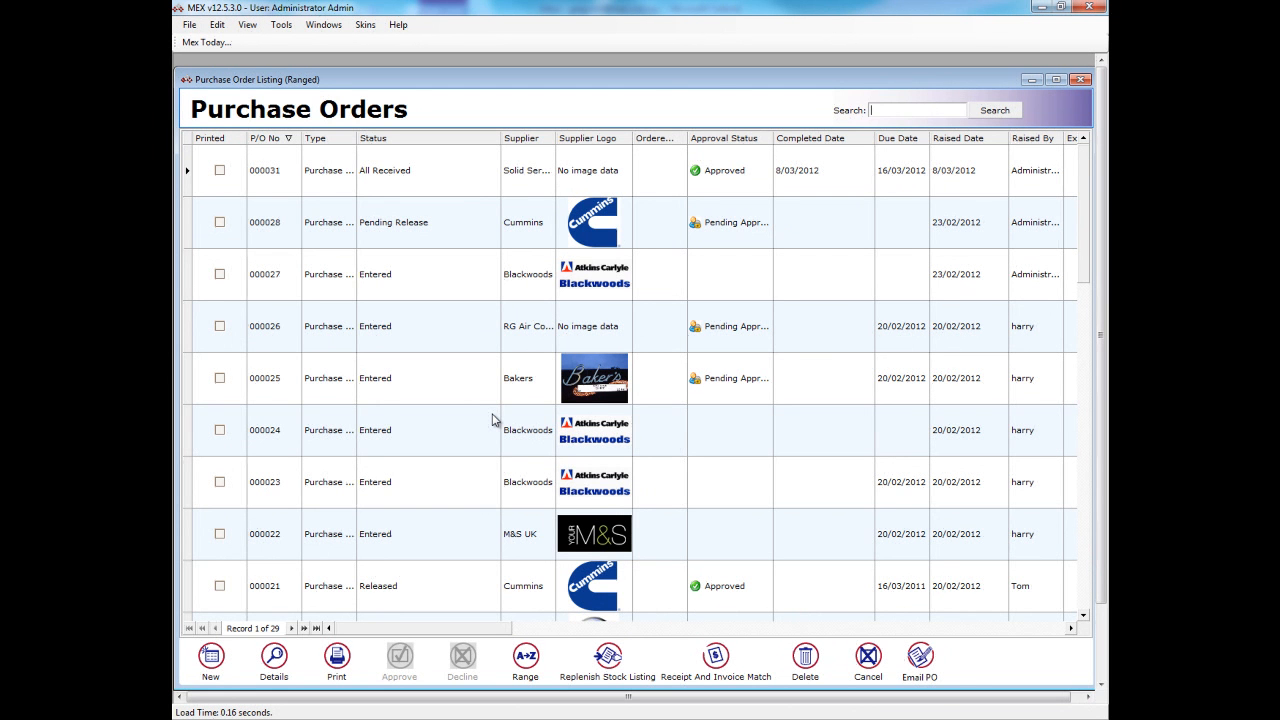
{"action": "left_click", "coordinate": [1086, 79]}
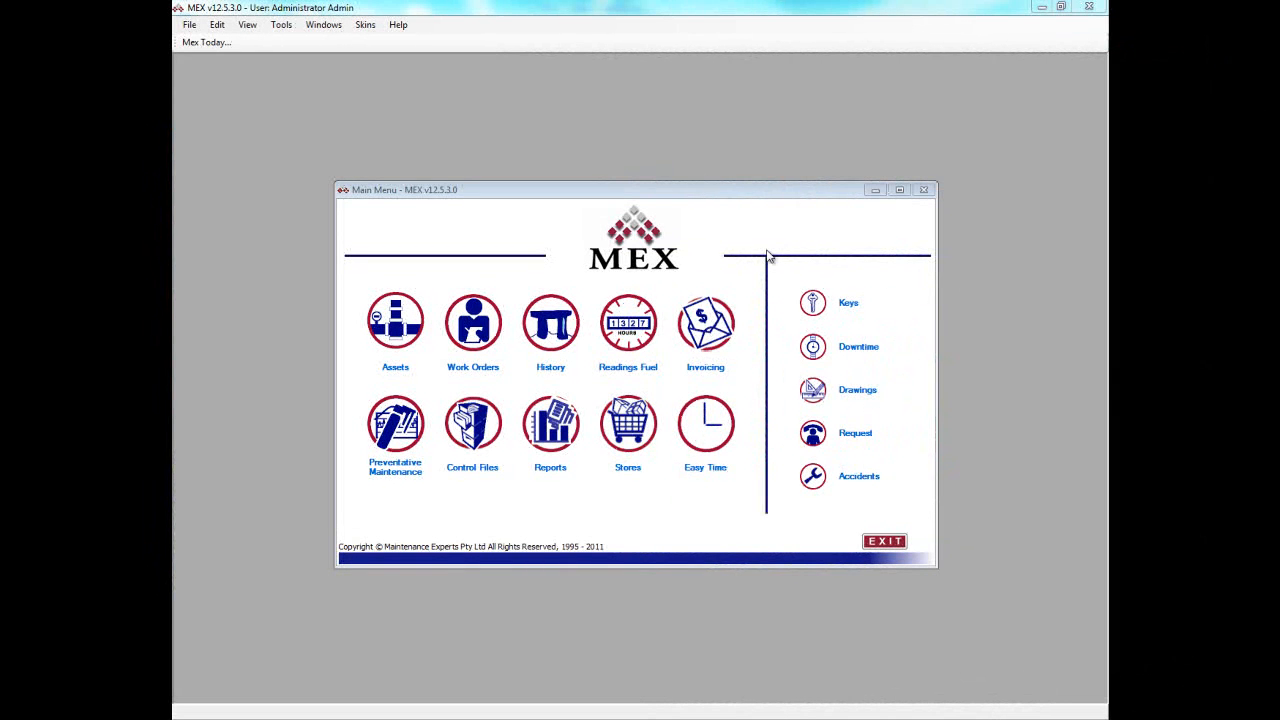
- Select the Work Order History Report in the reports listing
{"action": "left_click", "coordinate": [556, 428]}
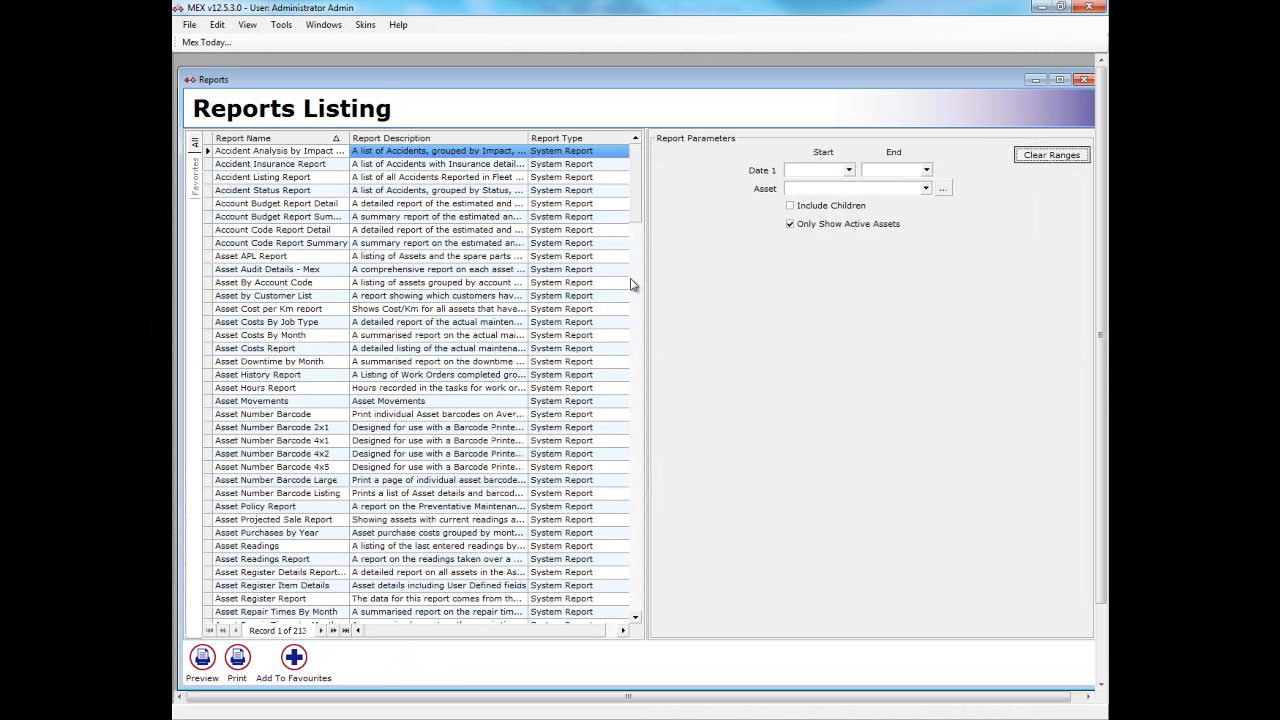
{"action": "left_click_drag", "start_coordinate": [636, 216], "coordinate": [640, 620]}
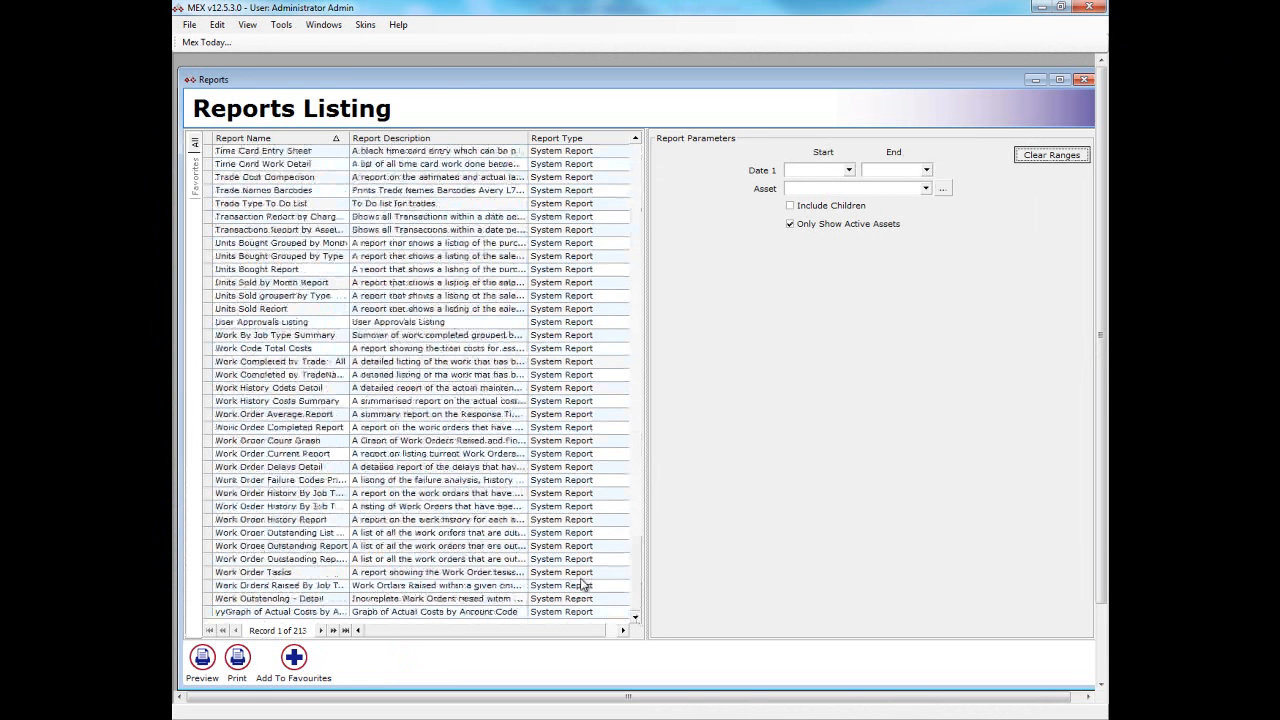
{"action": "left_click", "coordinate": [310, 520]}
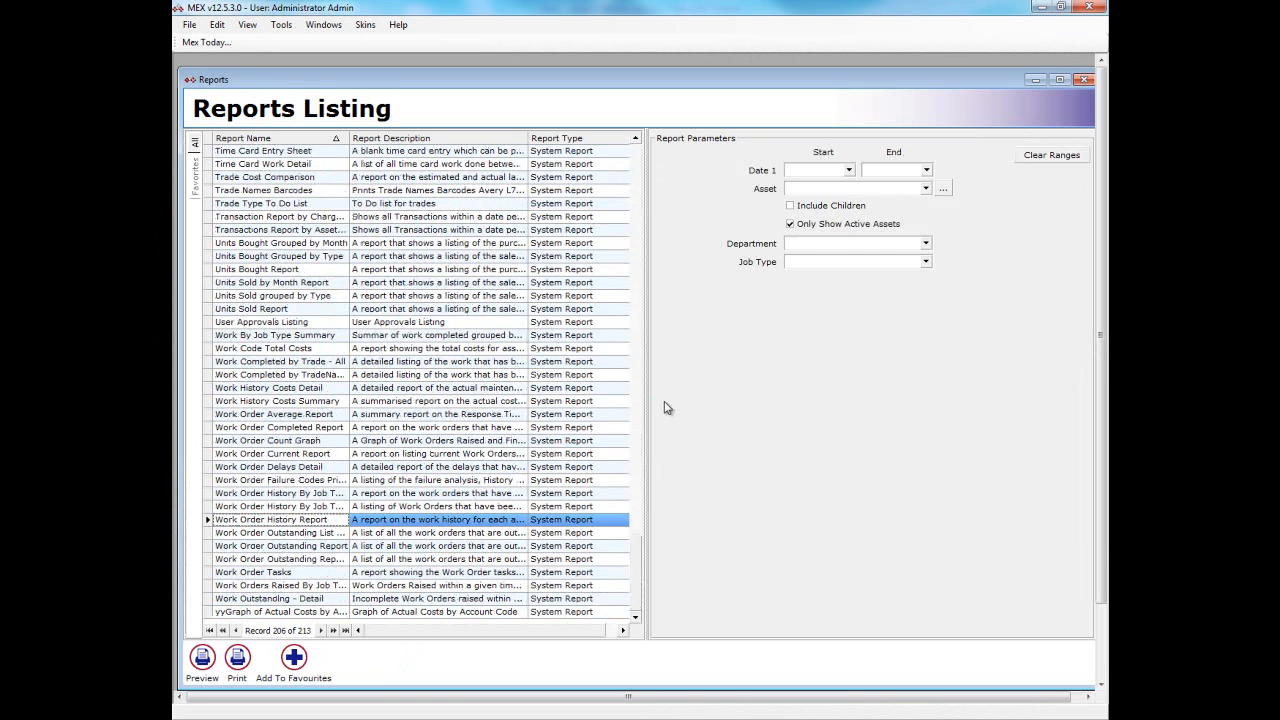
- Set the report's date range from 9/01/2012 to 9/03/2012, preview it and close the preview
{"action": "left_click", "coordinate": [849, 170]}
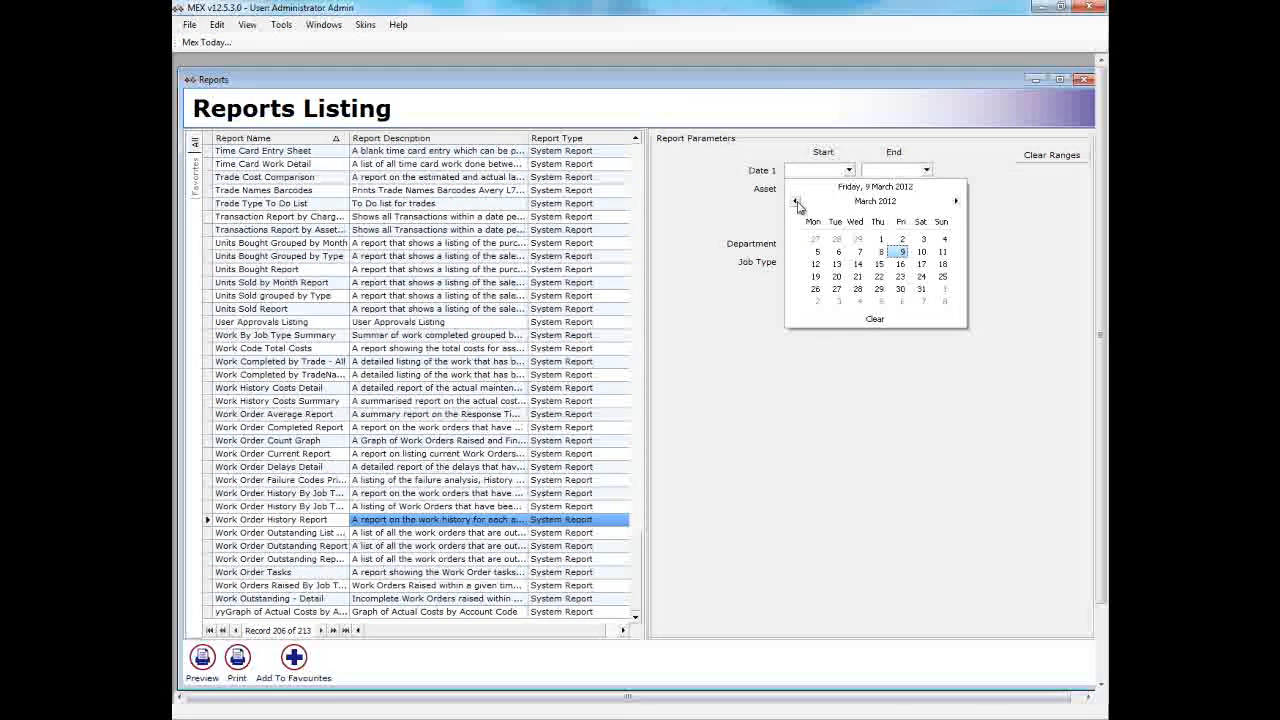
{"action": "left_click", "coordinate": [797, 203]}
{"action": "left_click", "coordinate": [797, 203]}
{"action": "left_click", "coordinate": [815, 263]}
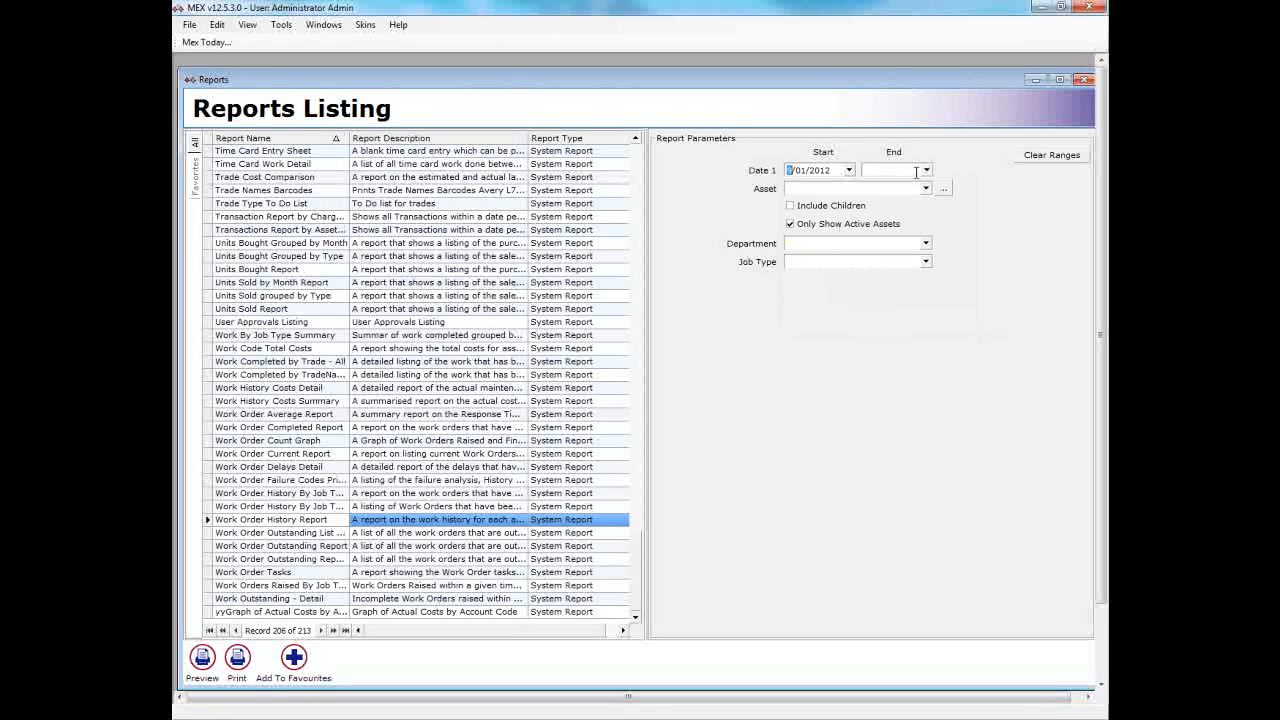
{"action": "left_click", "coordinate": [925, 171]}
{"action": "left_click", "coordinate": [976, 252]}
{"action": "left_click", "coordinate": [202, 660]}
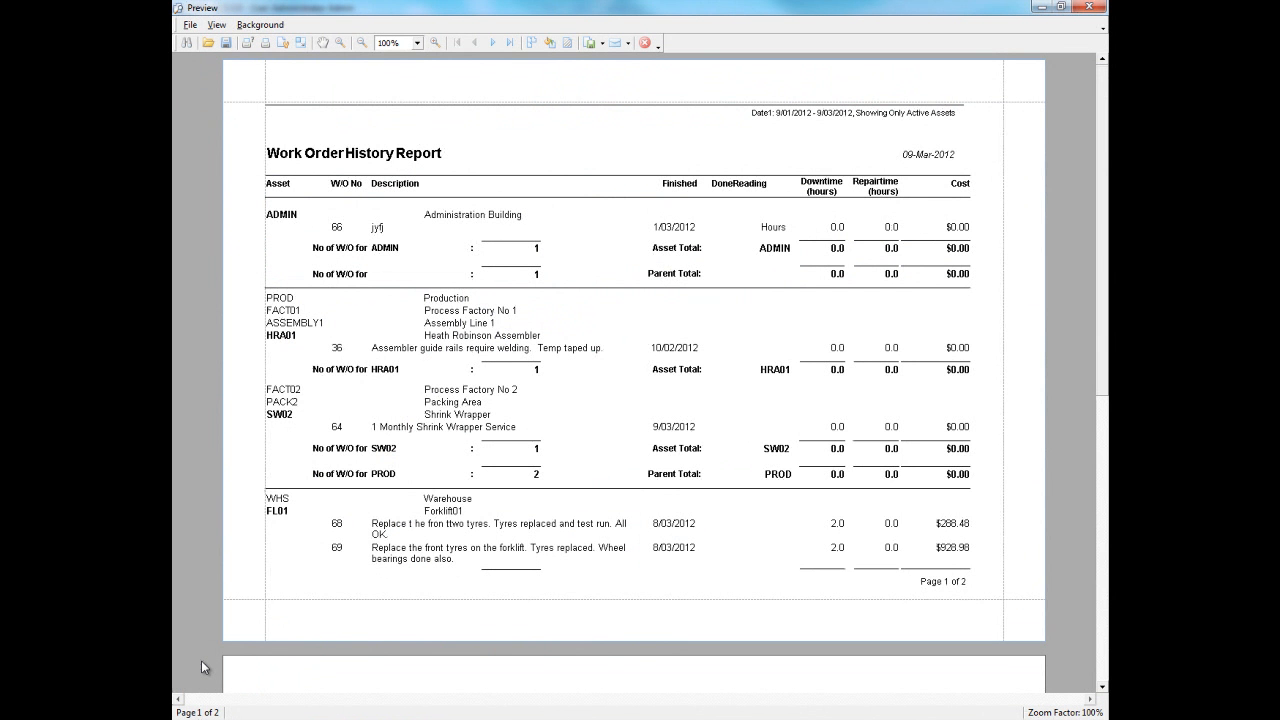
{"action": "left_click", "coordinate": [646, 44]}
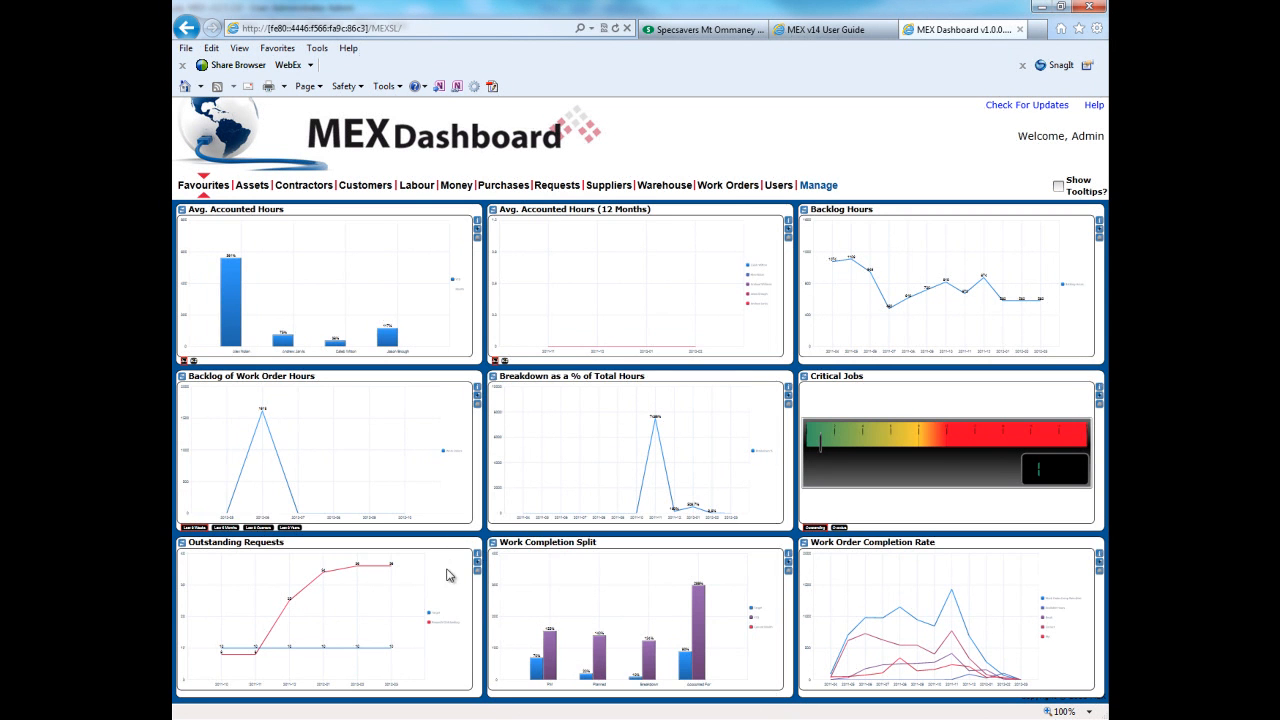
- In the MEX Dashboard, enlarge the Outstanding Requests chart to examine it and return to the overview
{"action": "left_click", "coordinate": [447, 575]}
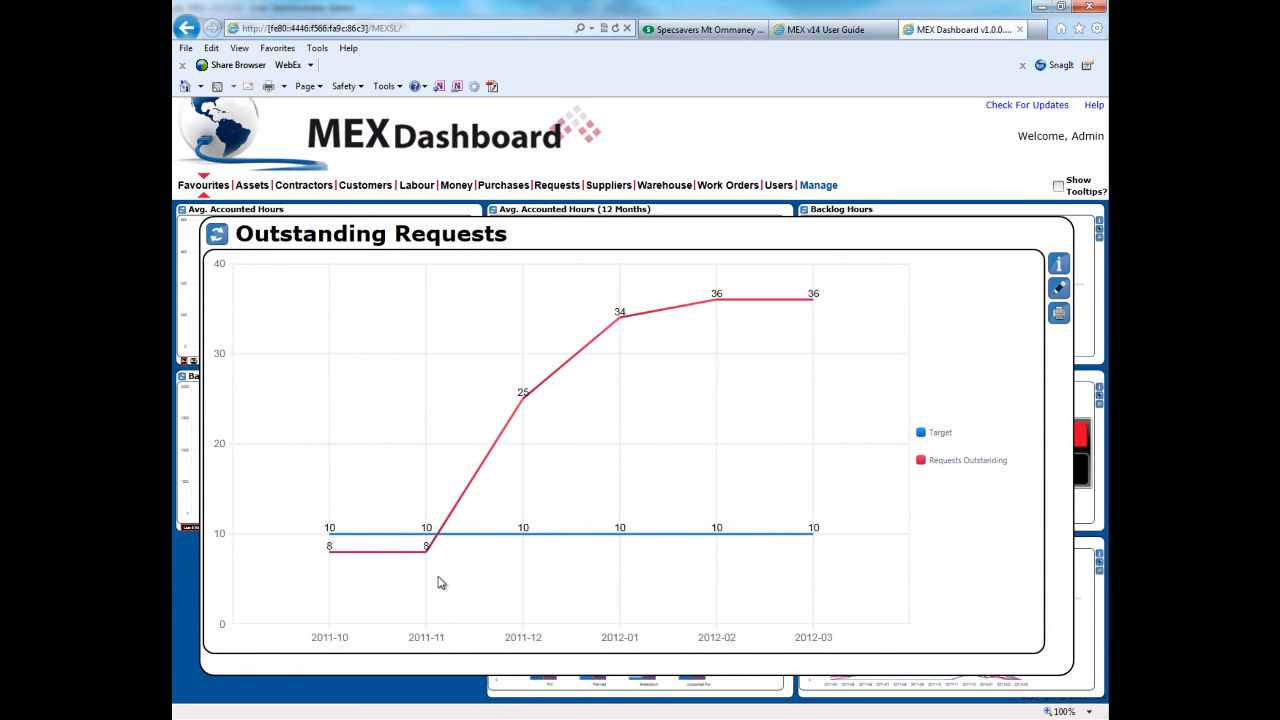
{"action": "left_click", "coordinate": [440, 583]}
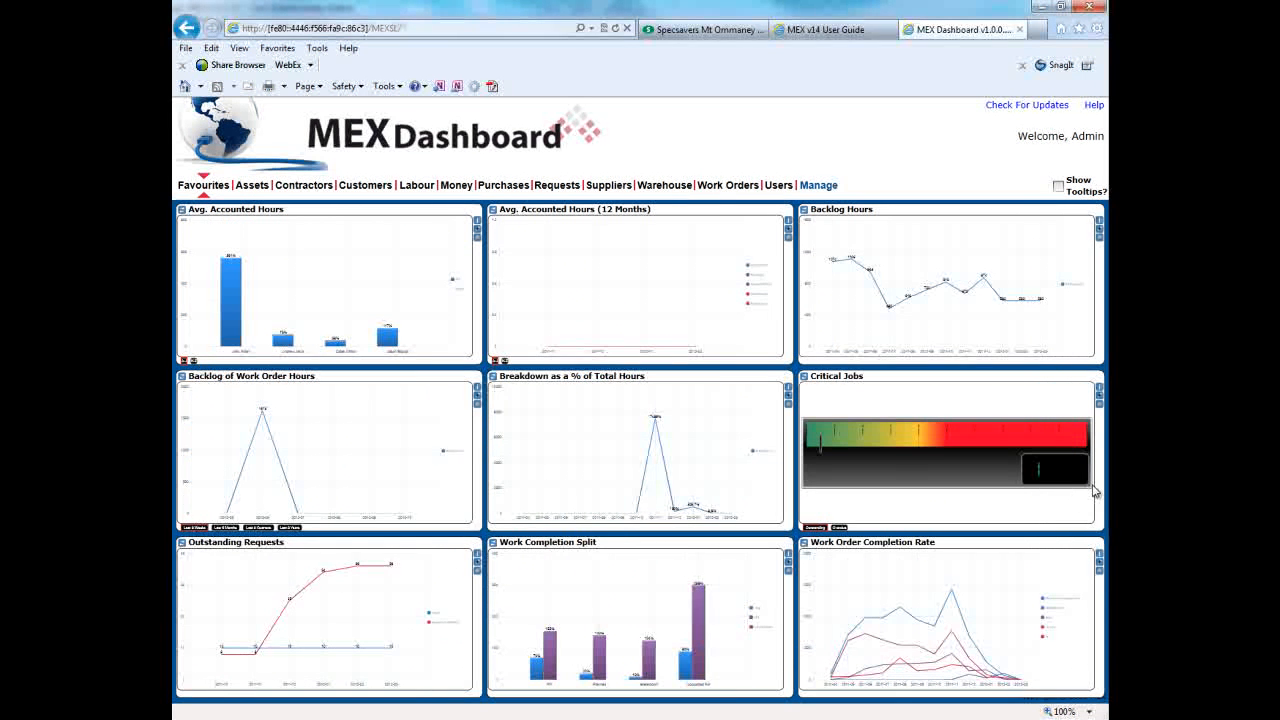